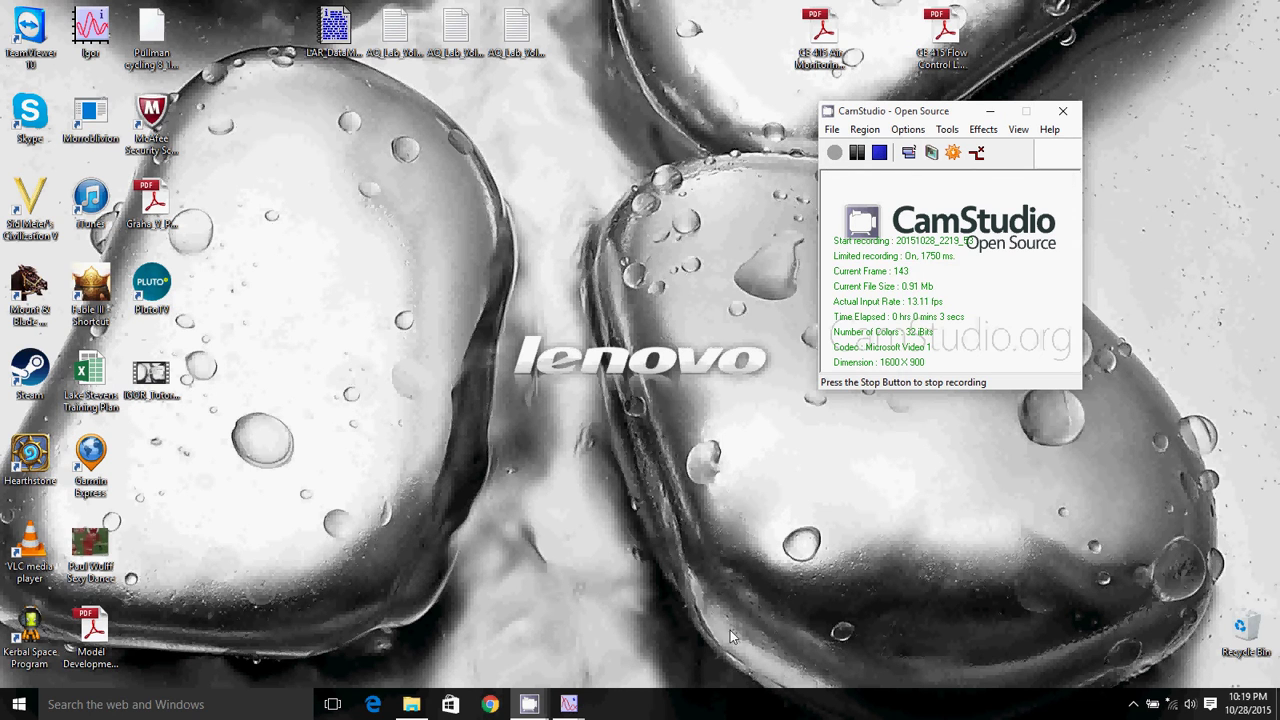
Step: Bring Igor Pro to the front and quit it without saving changes
{"action": "left_click", "coordinate": [576, 700]}
{"action": "left_click", "coordinate": [659, 614]}
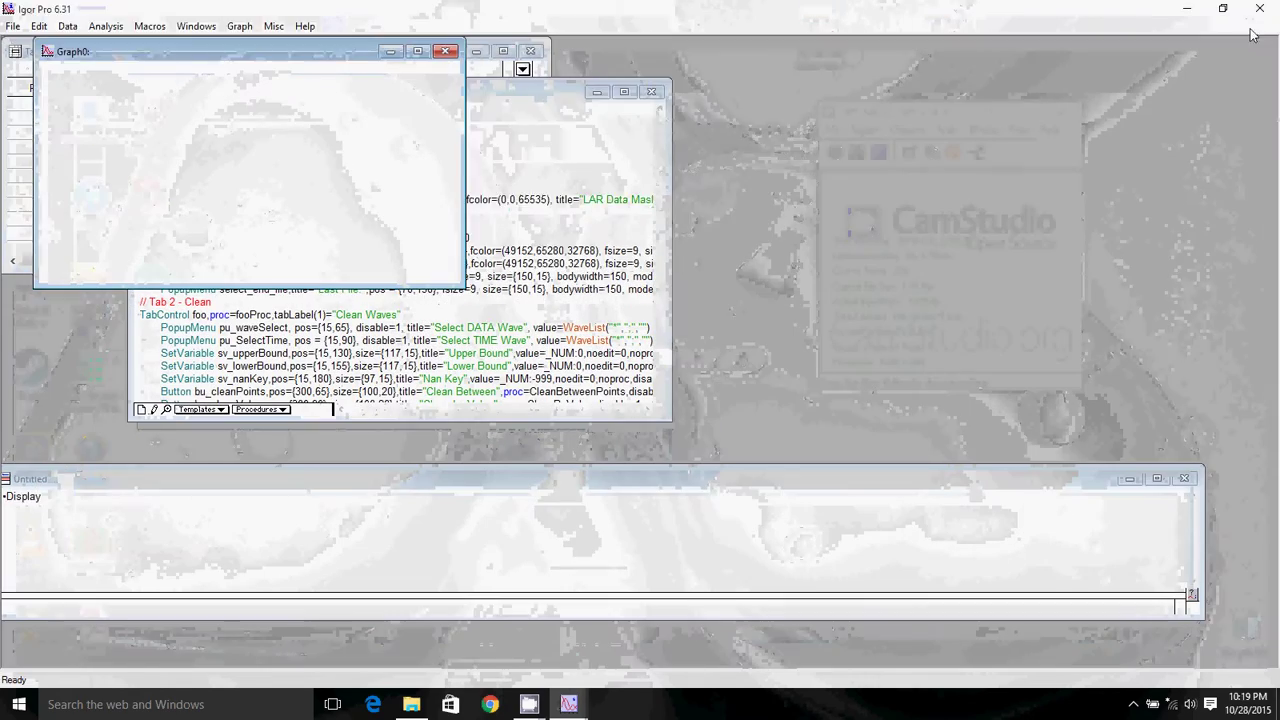
{"action": "left_click", "coordinate": [1260, 8]}
{"action": "left_click", "coordinate": [437, 222]}
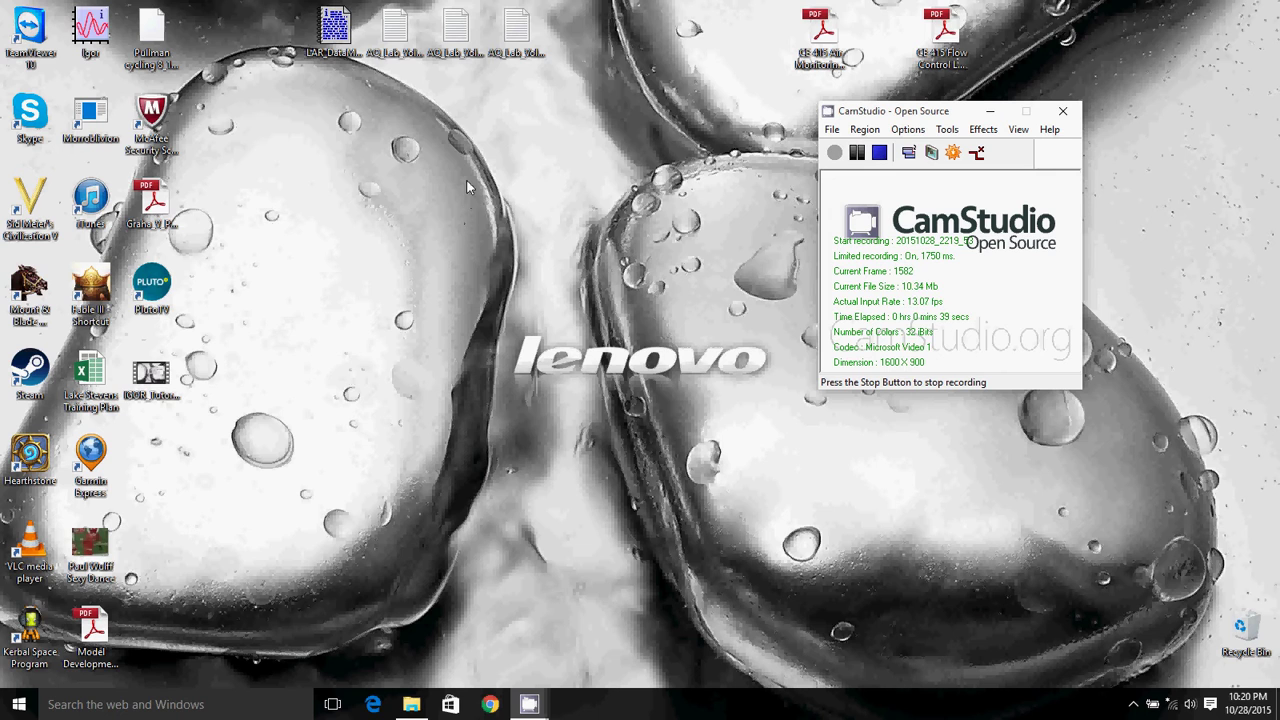
Step: Select the three AQ_Lab_Volts data files (141125, 141126, 141127) on the desktop
{"action": "left_click", "coordinate": [400, 40]}
{"action": "left_click", "coordinate": [456, 36]}
{"action": "left_click", "coordinate": [521, 42]}
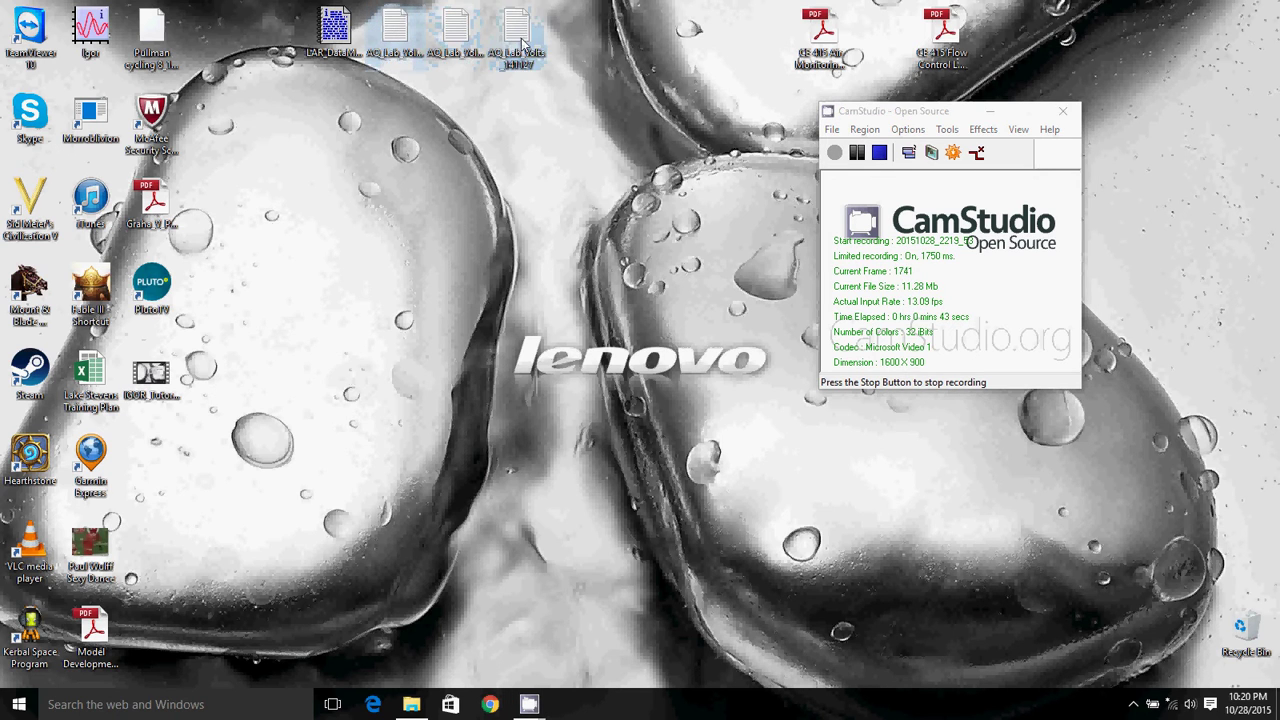
{"action": "left_click", "coordinate": [402, 30]}
{"action": "left_click", "coordinate": [444, 34]}
{"action": "left_click", "coordinate": [500, 45]}
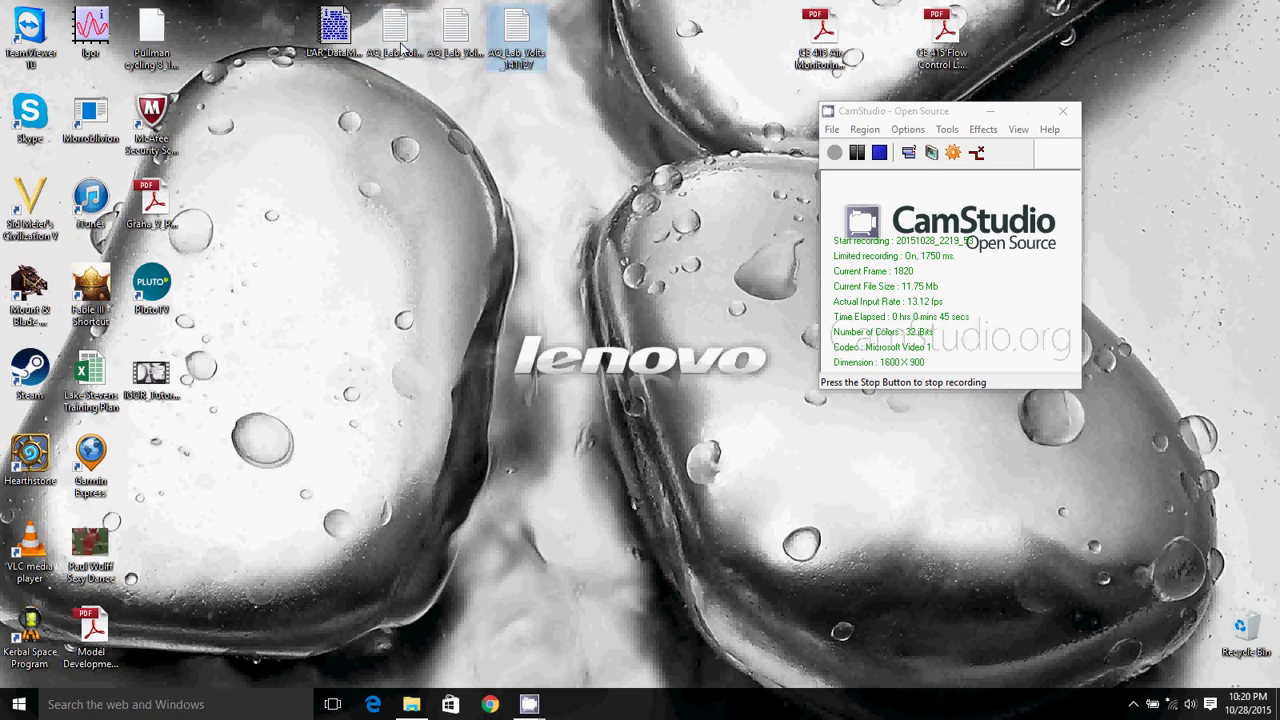
{"action": "left_click", "coordinate": [401, 48]}
{"action": "left_click", "coordinate": [456, 42]}
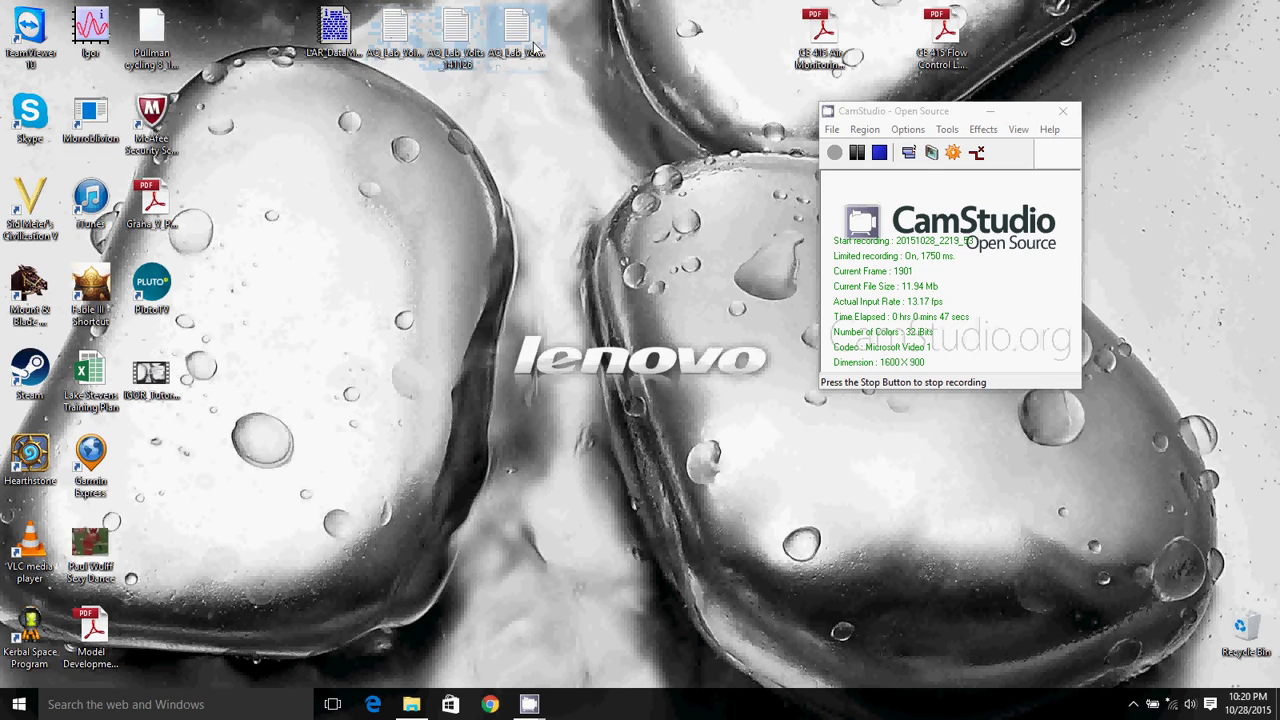
{"action": "left_click", "coordinate": [520, 49]}
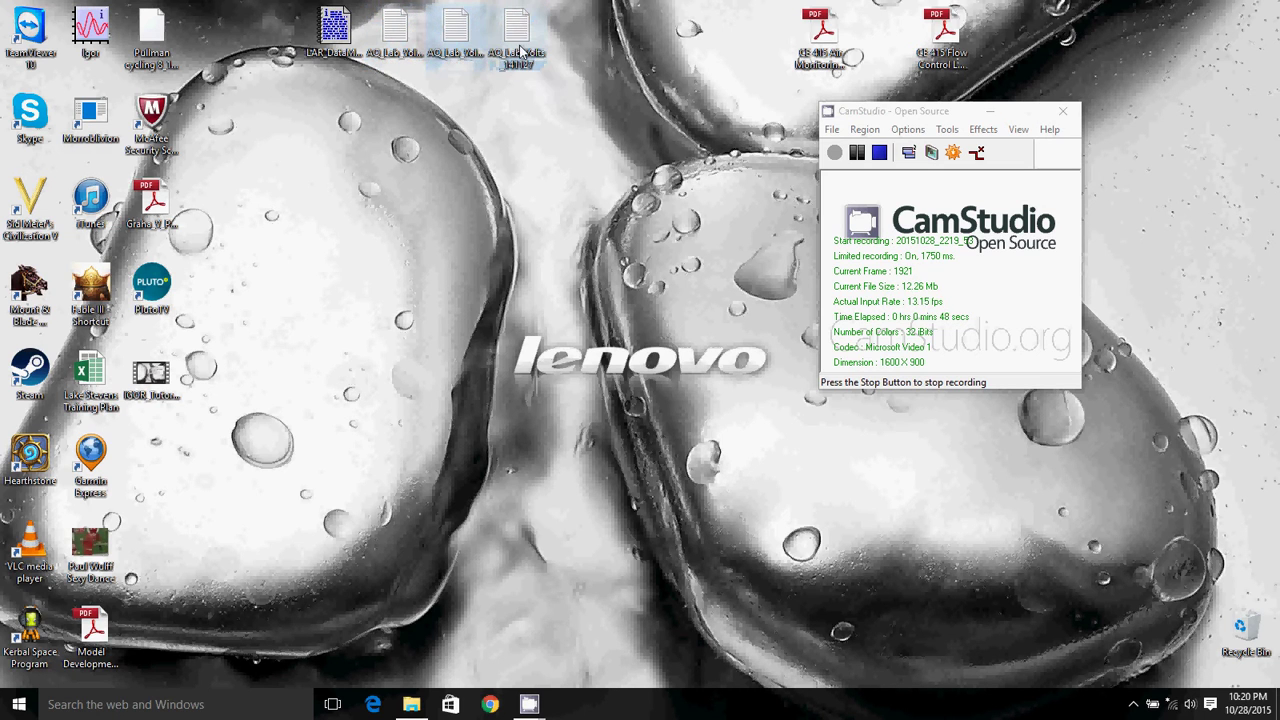
{"action": "left_click", "coordinate": [329, 58]}
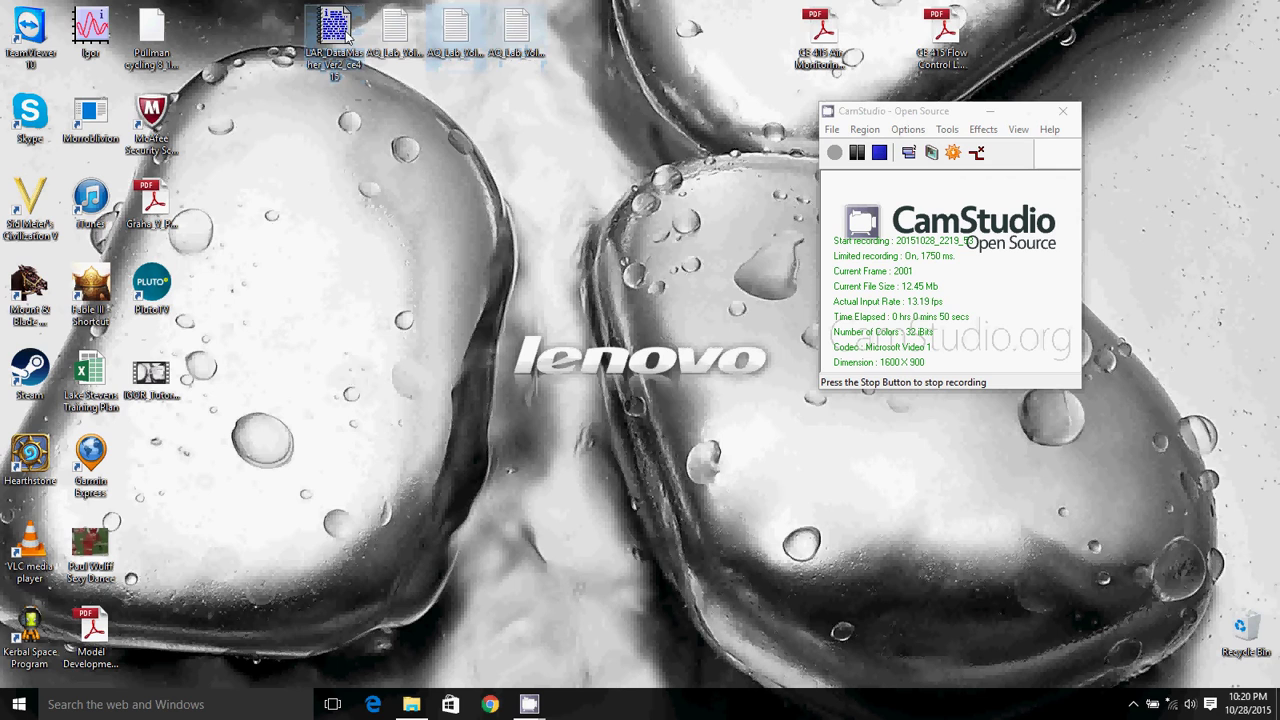
{"action": "left_click", "coordinate": [386, 109]}
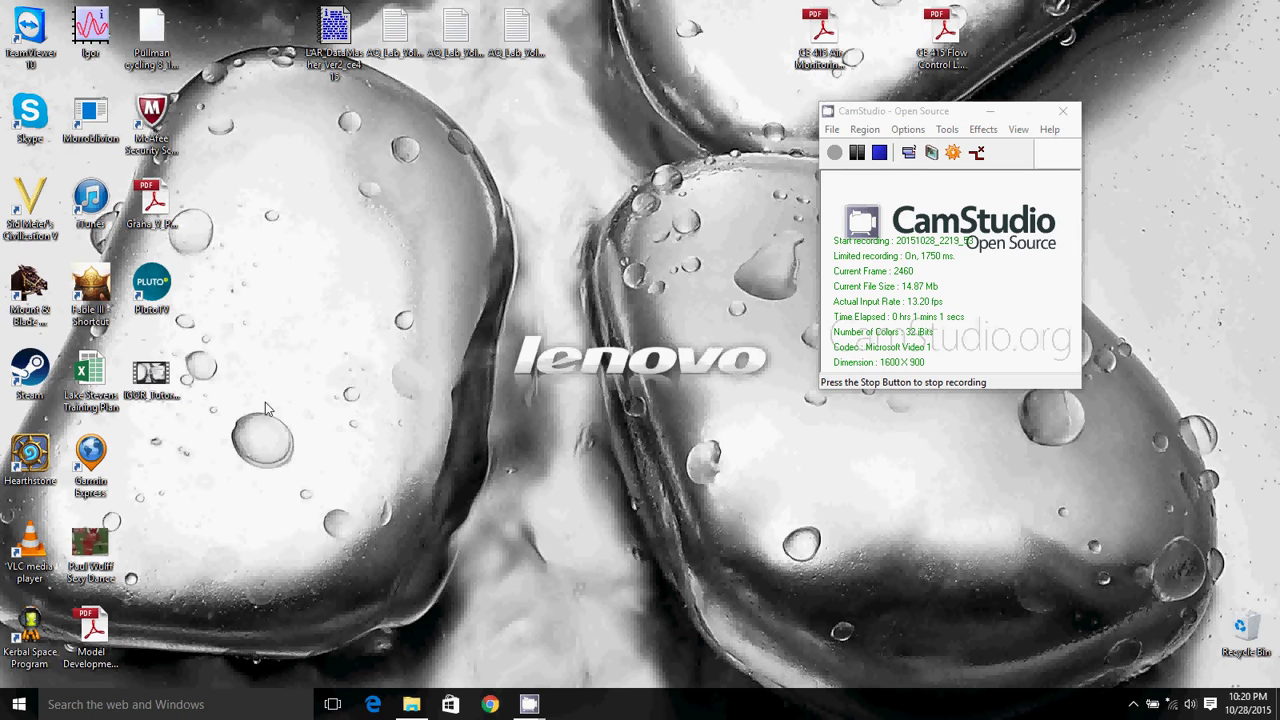
Step: Drag-select all three AQ_Lab_Volts files and close the stray File Explorer window
{"action": "left_click_drag", "start_coordinate": [362, 80], "coordinate": [475, 68]}
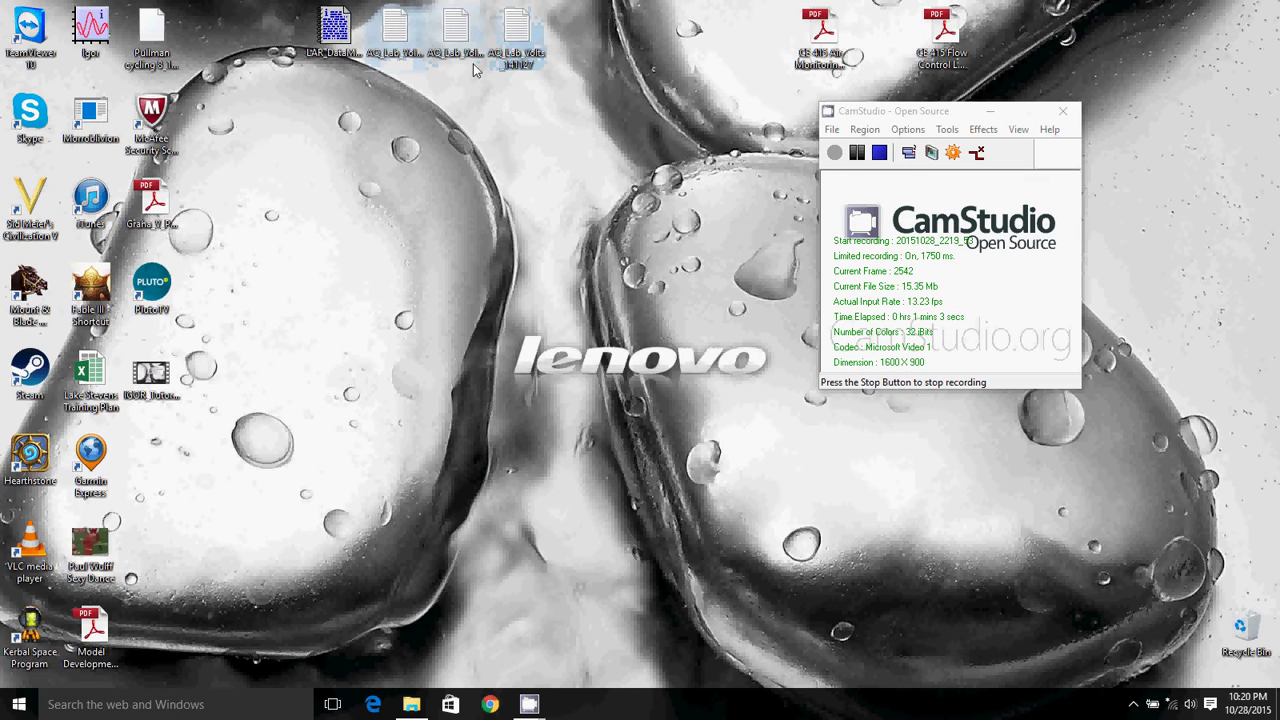
{"action": "left_click", "coordinate": [19, 704]}
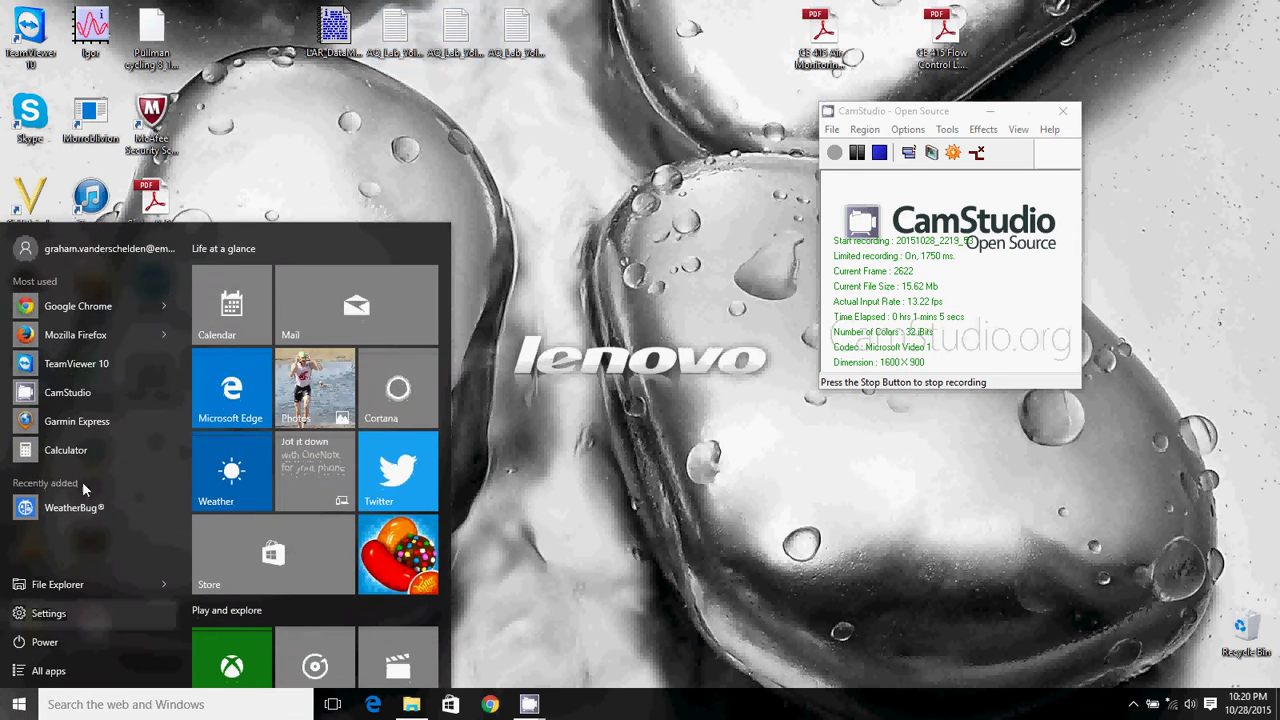
{"action": "left_click", "coordinate": [58, 584]}
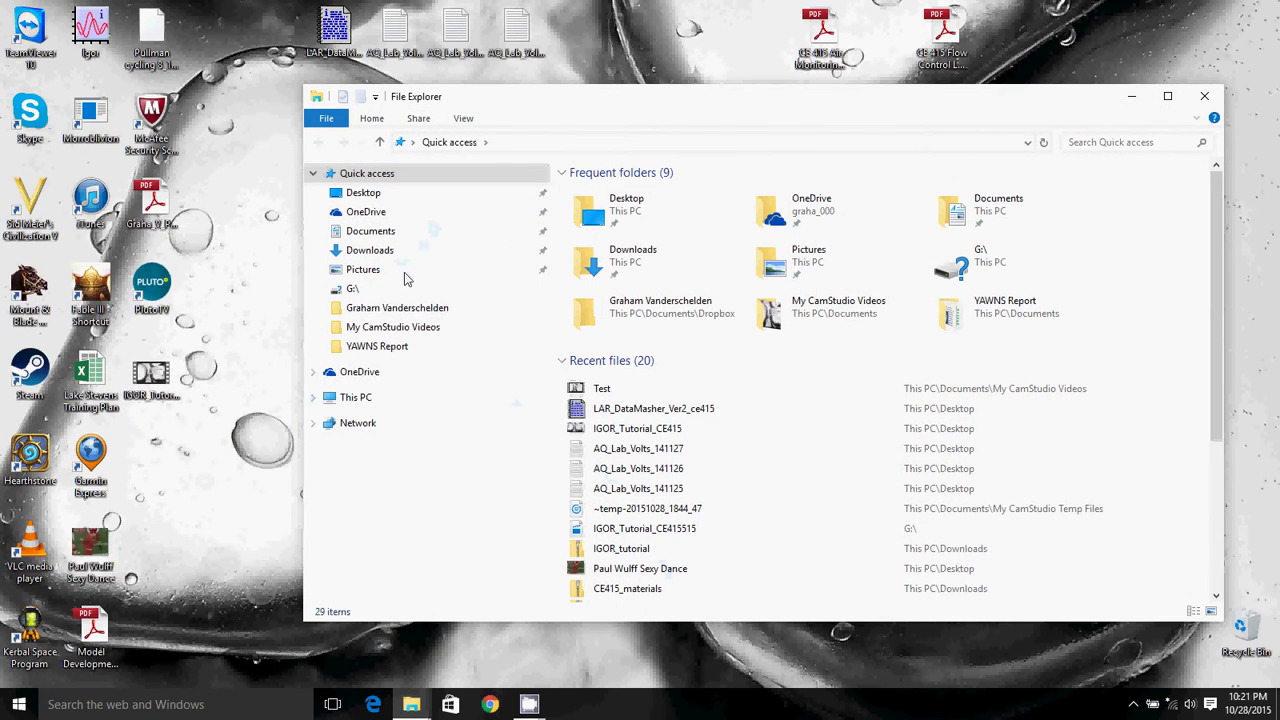
{"action": "left_click", "coordinate": [1200, 100]}
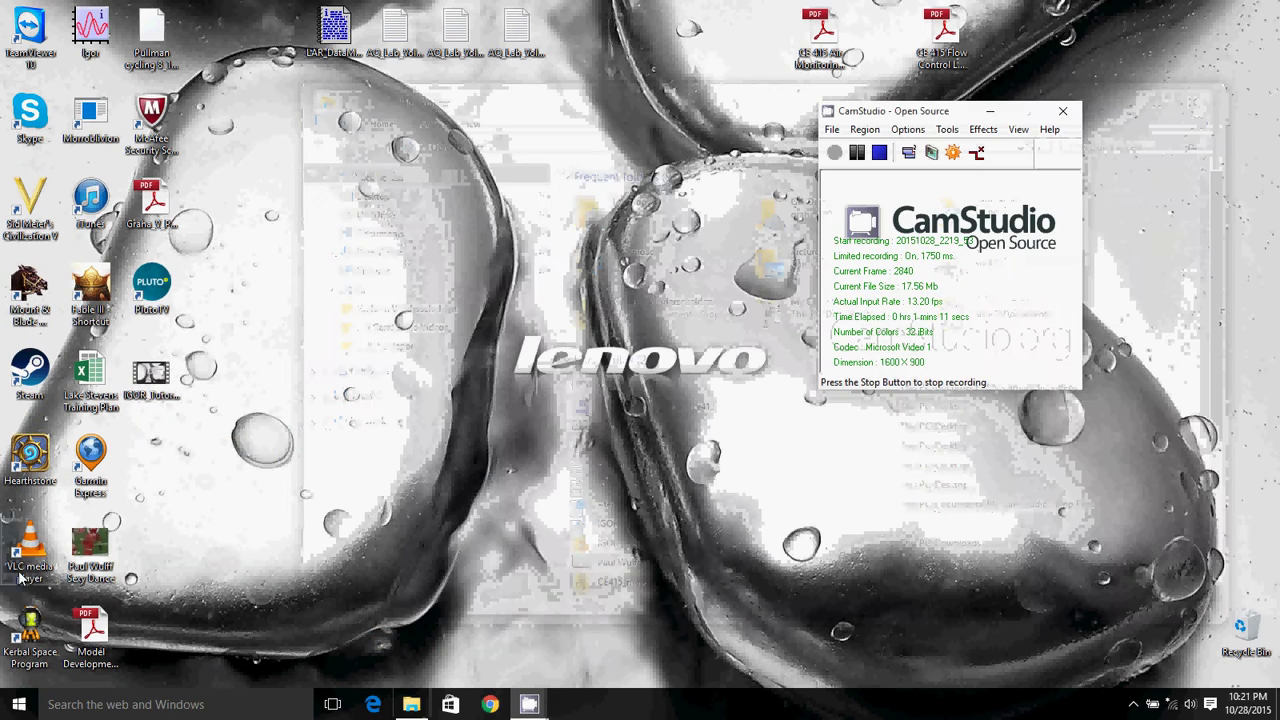
Step: Launch Excel 2013 from All apps > Microsoft Office 2013 and create a blank workbook
{"action": "left_click", "coordinate": [19, 704]}
{"action": "left_click", "coordinate": [45, 672]}
{"action": "scroll", "coordinate": [100, 445], "scroll_direction": "down", "scroll_amount": 15}
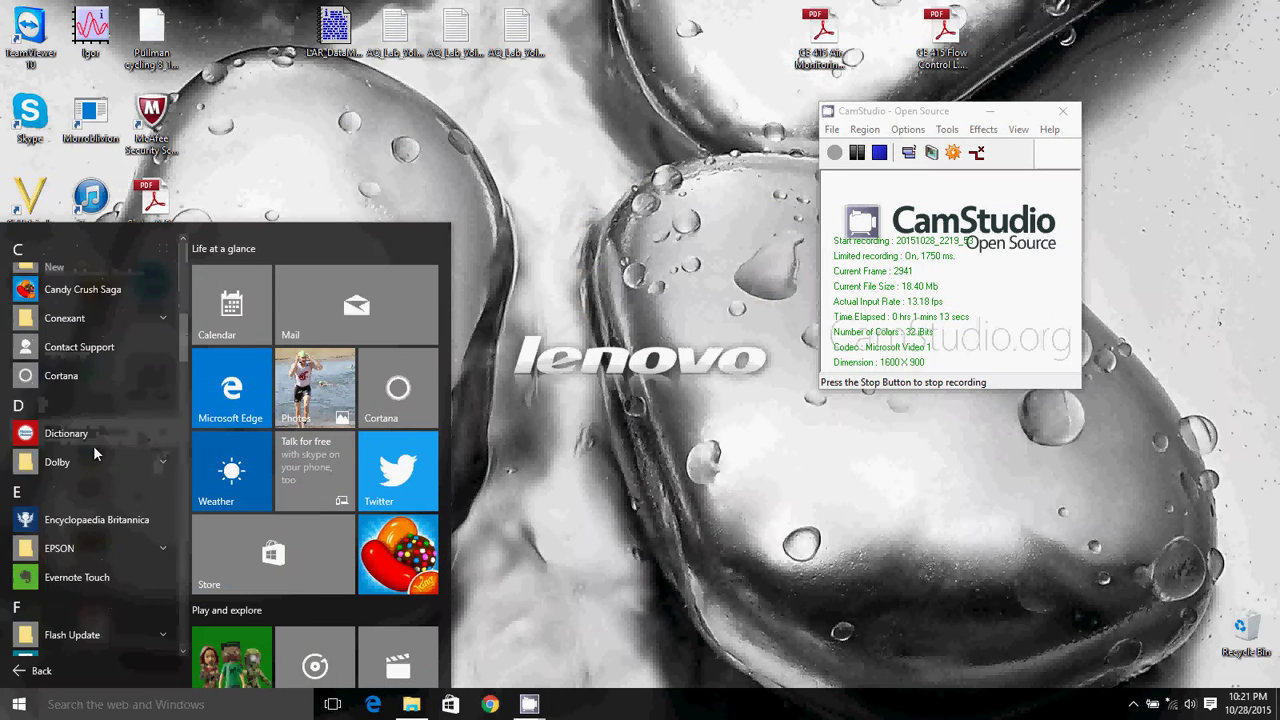
{"action": "scroll", "coordinate": [110, 456], "scroll_direction": "down", "scroll_amount": 3}
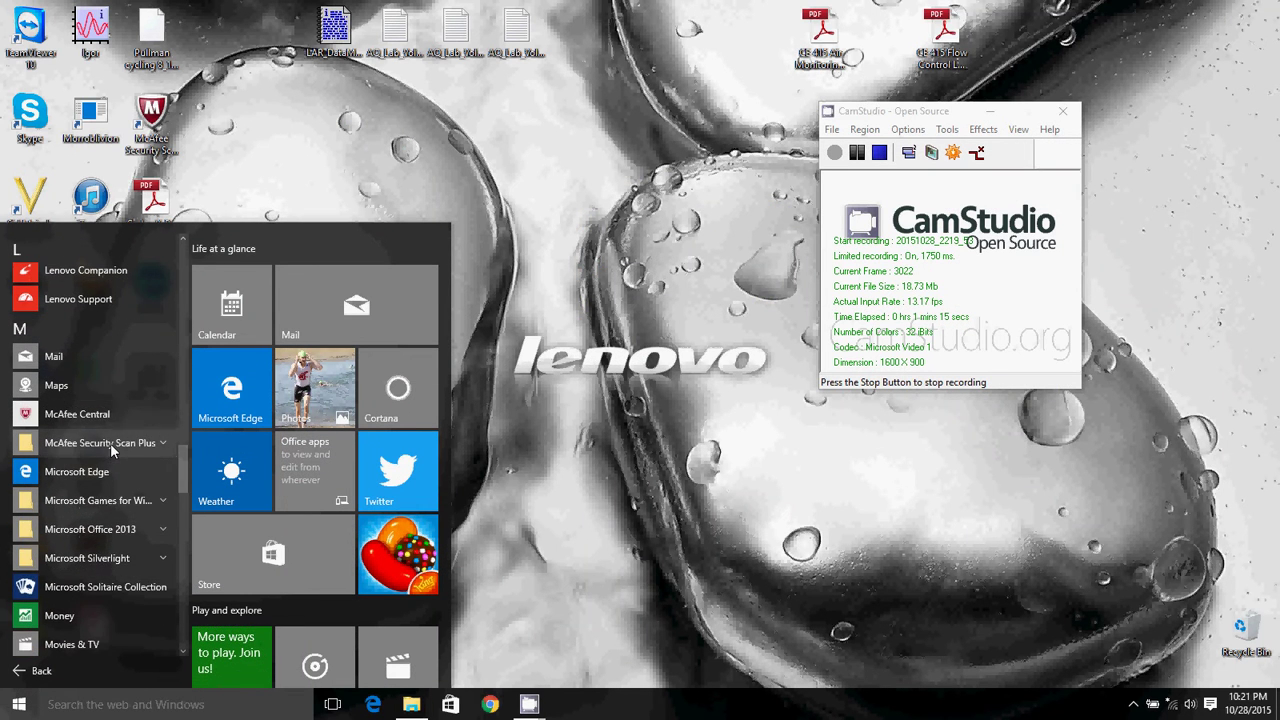
{"action": "left_click", "coordinate": [113, 524]}
{"action": "scroll", "coordinate": [100, 480], "scroll_direction": "down", "scroll_amount": 3}
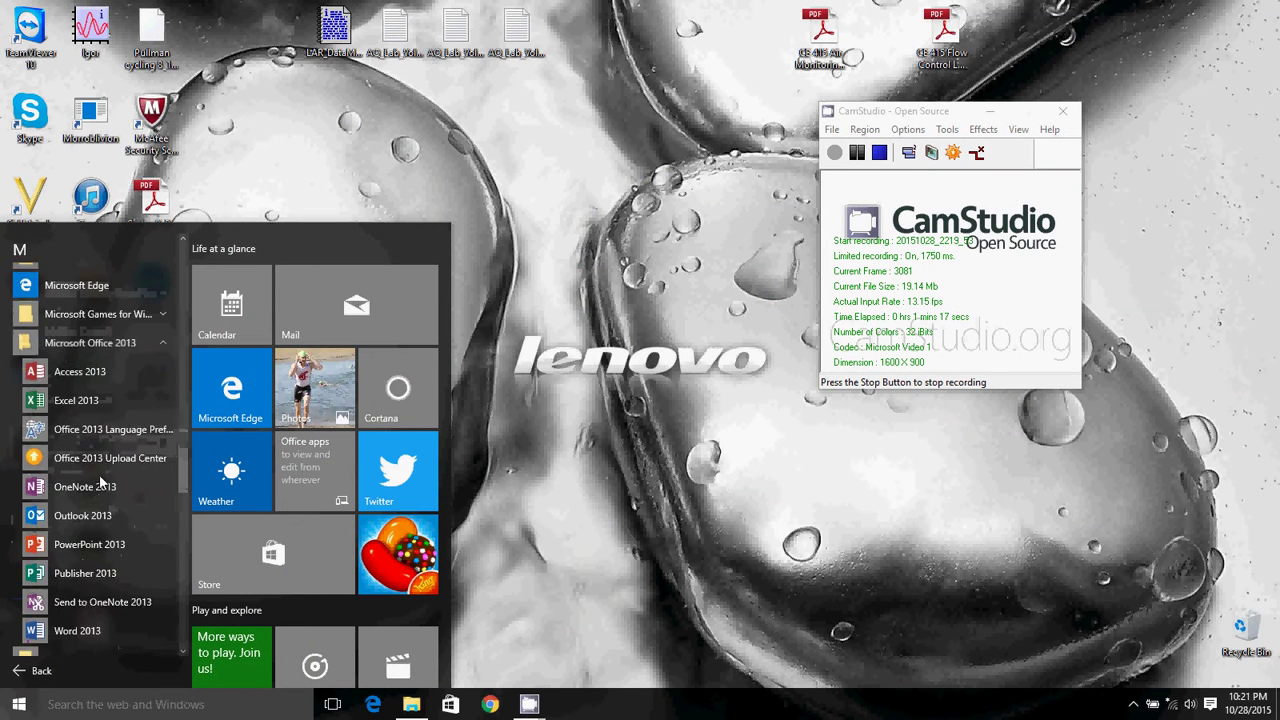
{"action": "left_click", "coordinate": [80, 423]}
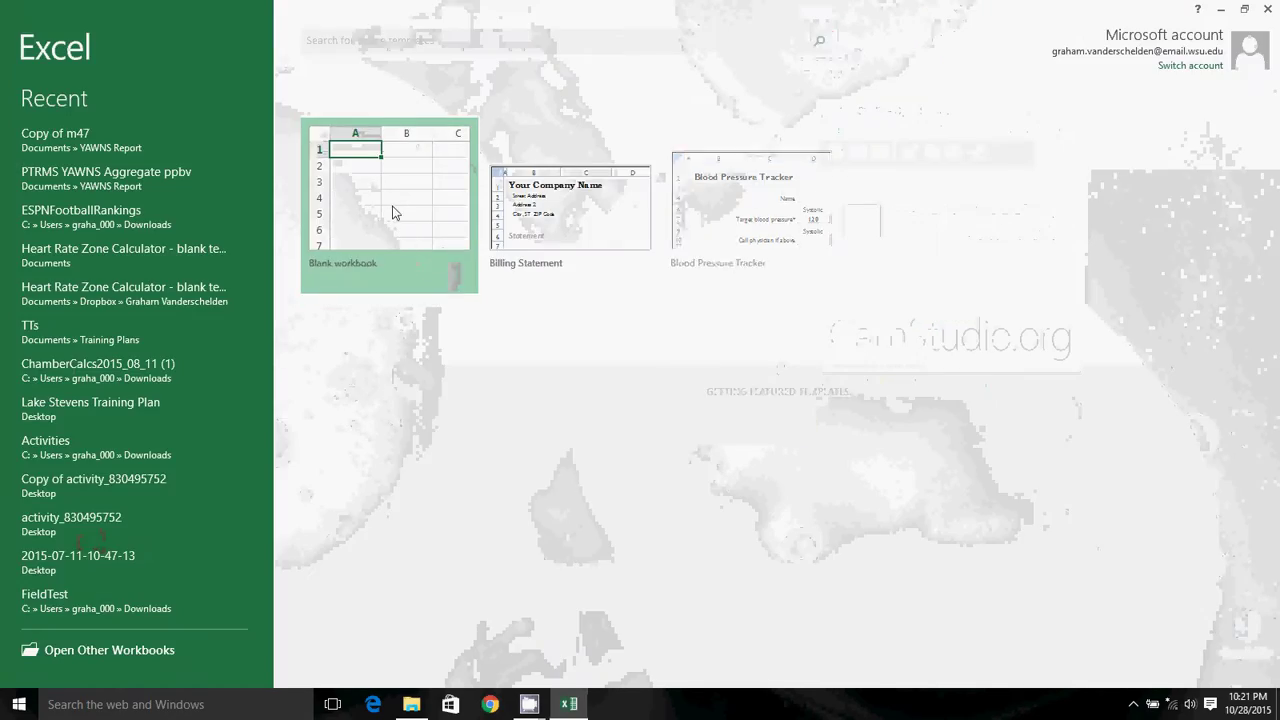
{"action": "left_click", "coordinate": [391, 205]}
Step: Copy all of AQ_Lab_Volts_141125 from Notepad and paste it into cell A1 of Book1
{"action": "left_click", "coordinate": [1220, 8]}
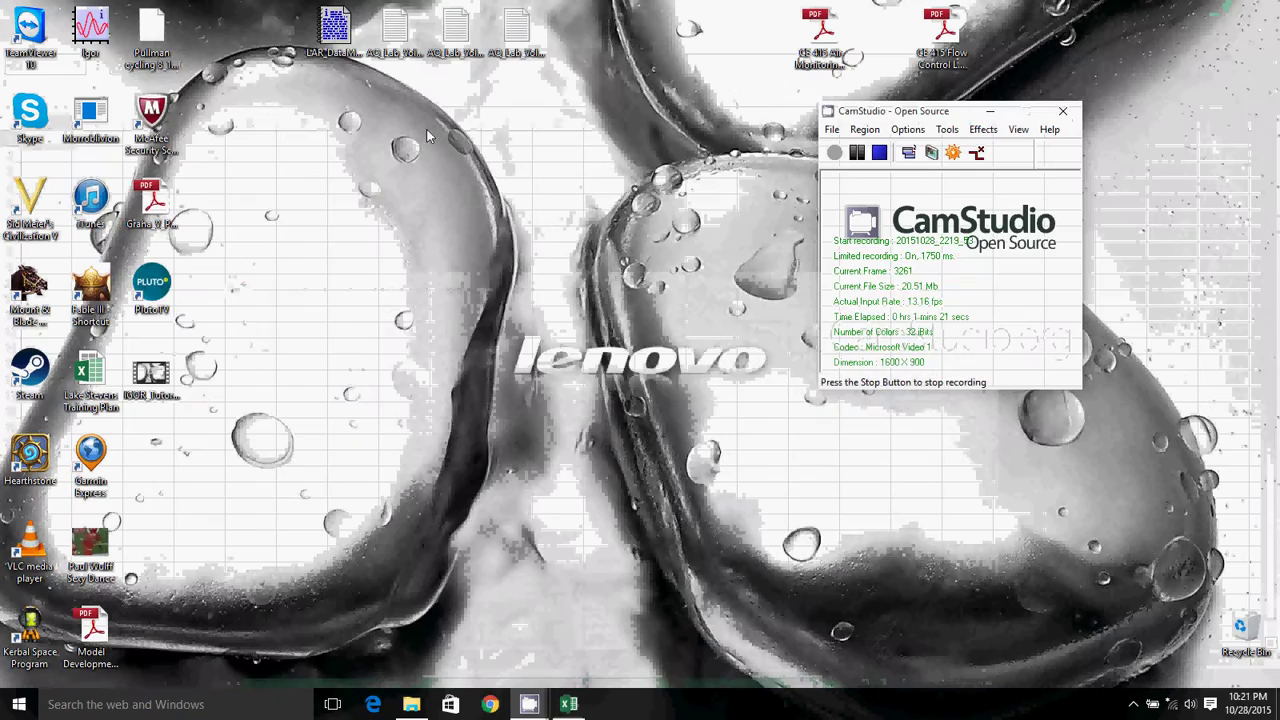
{"action": "double_click", "coordinate": [412, 50]}
{"action": "key", "text": "ctrl+a"}
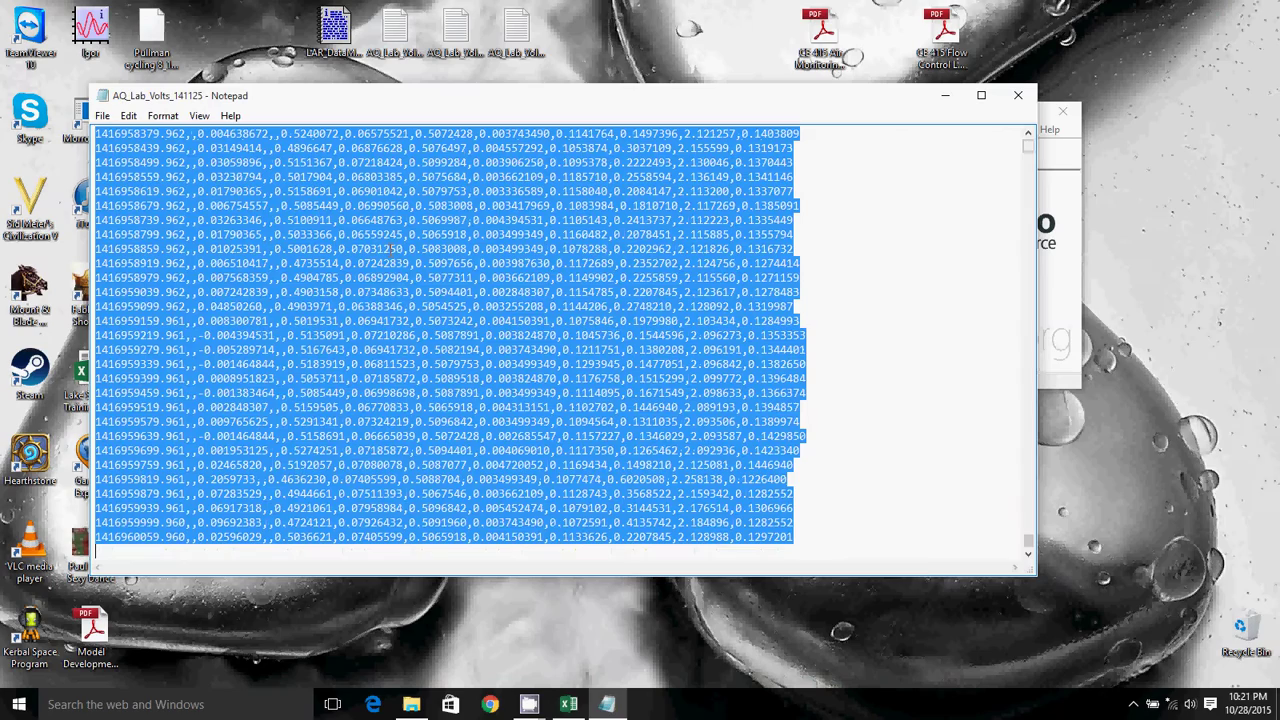
{"action": "left_click", "coordinate": [570, 704]}
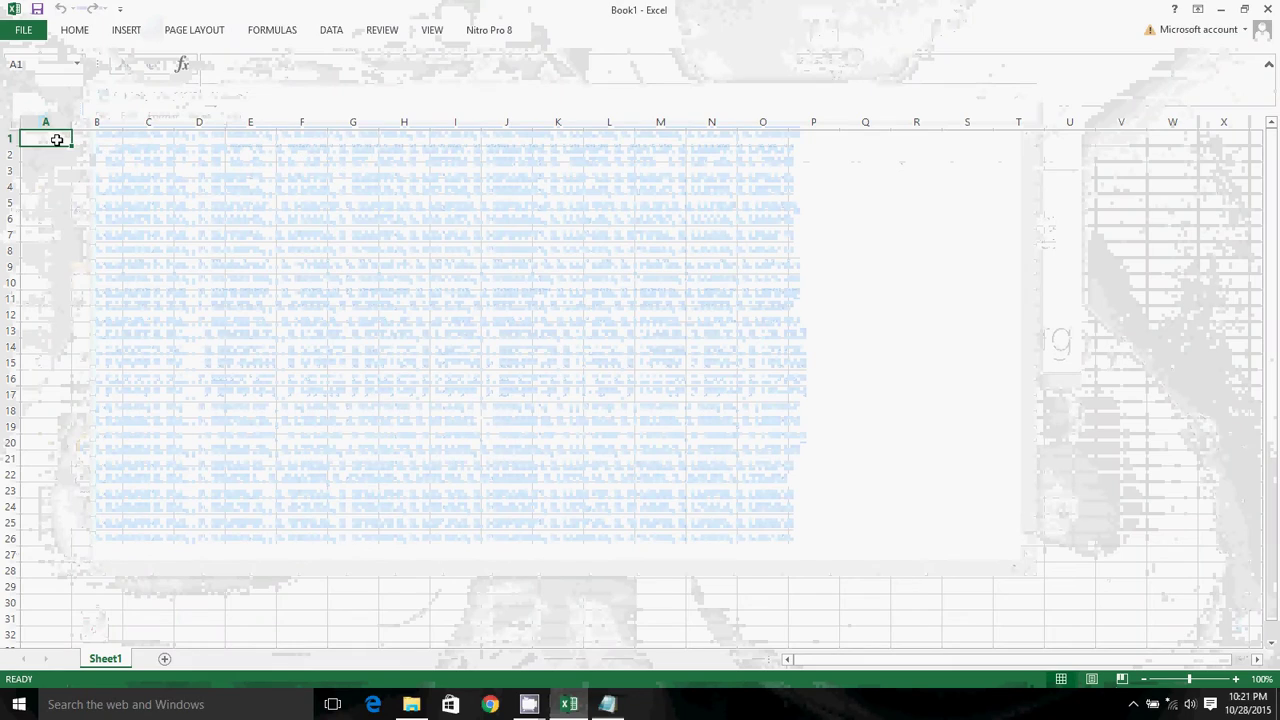
{"action": "key", "text": "ctrl+v"}
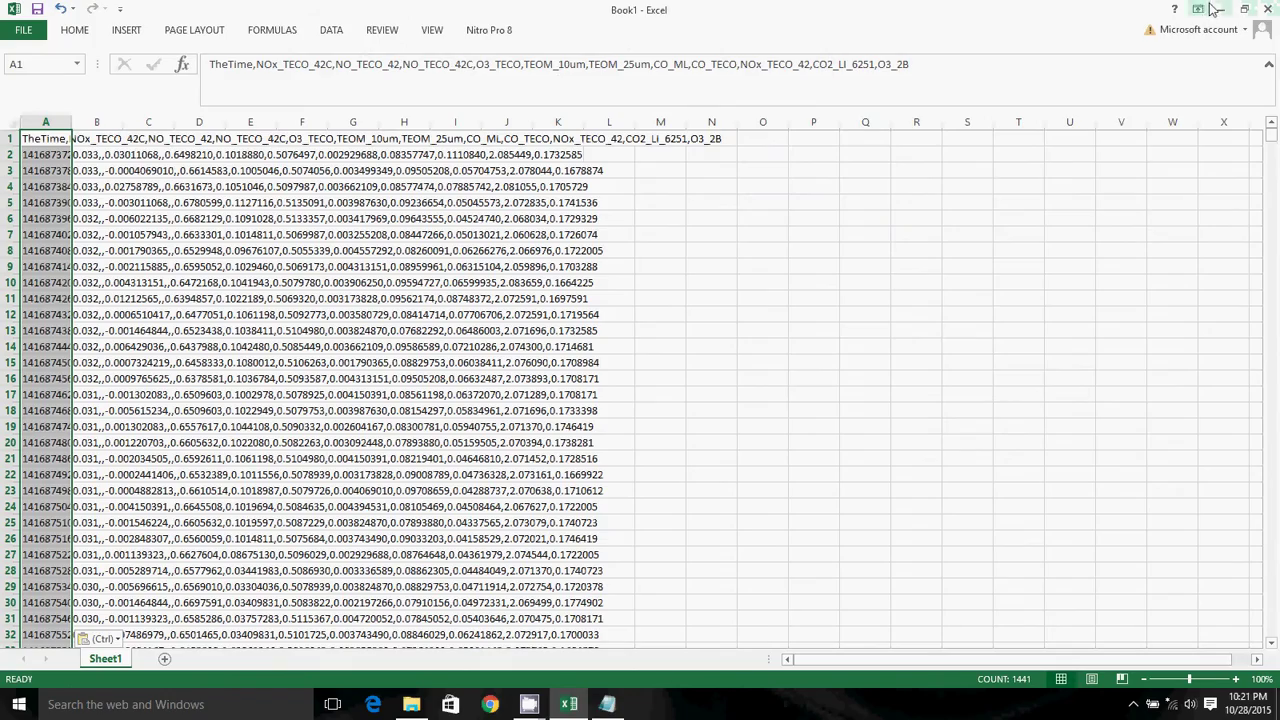
Step: Reselect all the AQ_Lab_Volts_141125 text in Notepad and return to Excel
{"action": "left_click", "coordinate": [1197, 9]}
{"action": "left_click", "coordinate": [1221, 9]}
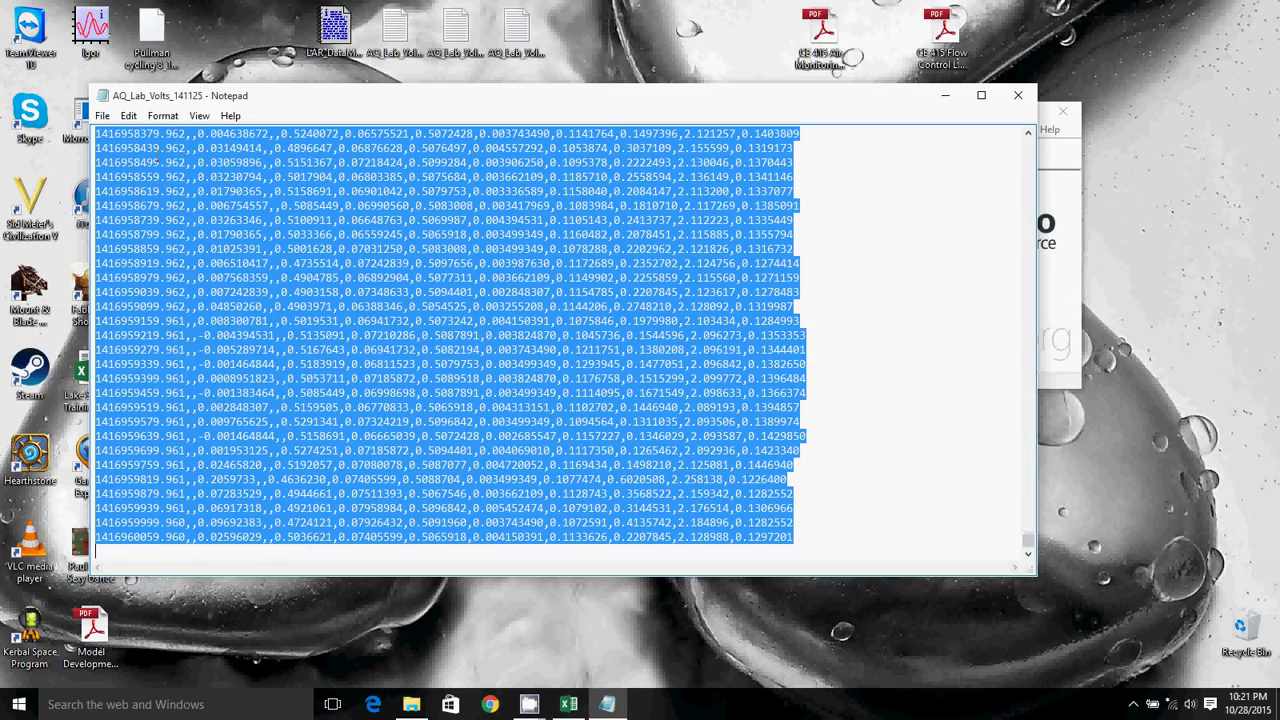
{"action": "left_click", "coordinate": [137, 152]}
{"action": "key", "text": "ctrl+a"}
{"action": "left_click", "coordinate": [568, 704]}
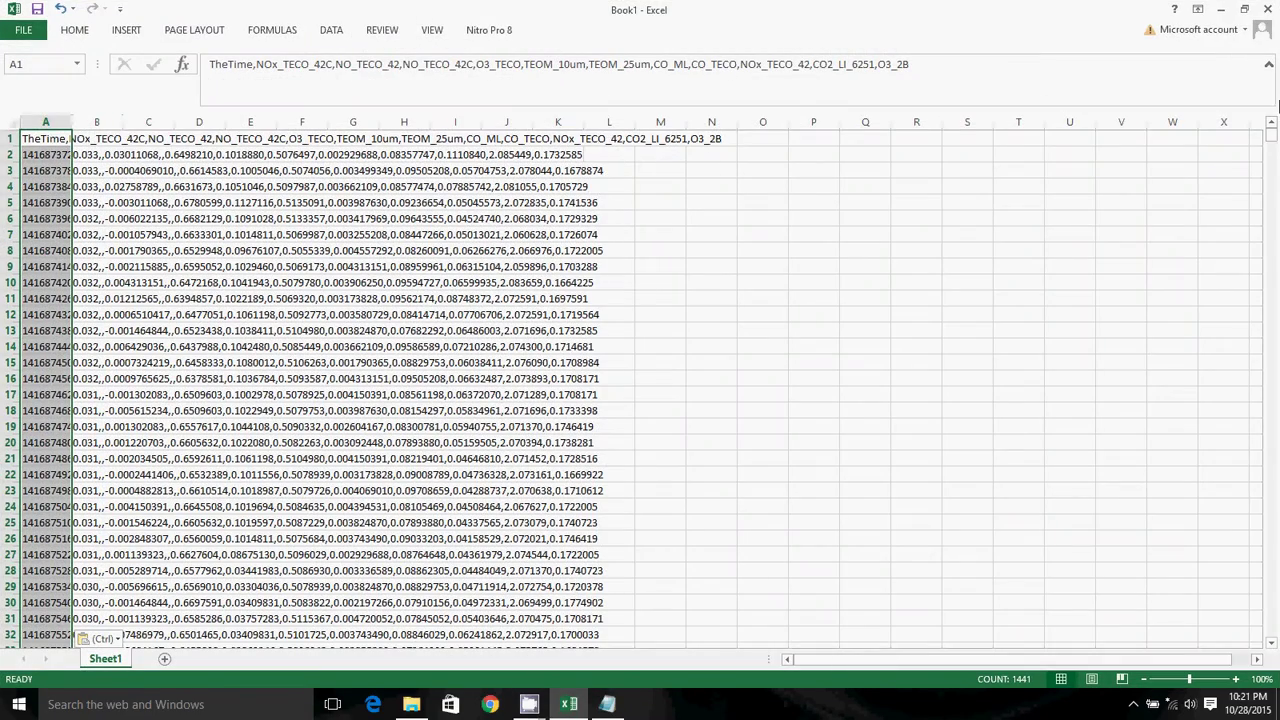
Step: Append the AQ_Lab_Volts_141126 data below the first file, starting at cell A1442
{"action": "left_click_drag", "start_coordinate": [1272, 142], "coordinate": [1270, 613]}
{"action": "left_click", "coordinate": [1220, 9]}
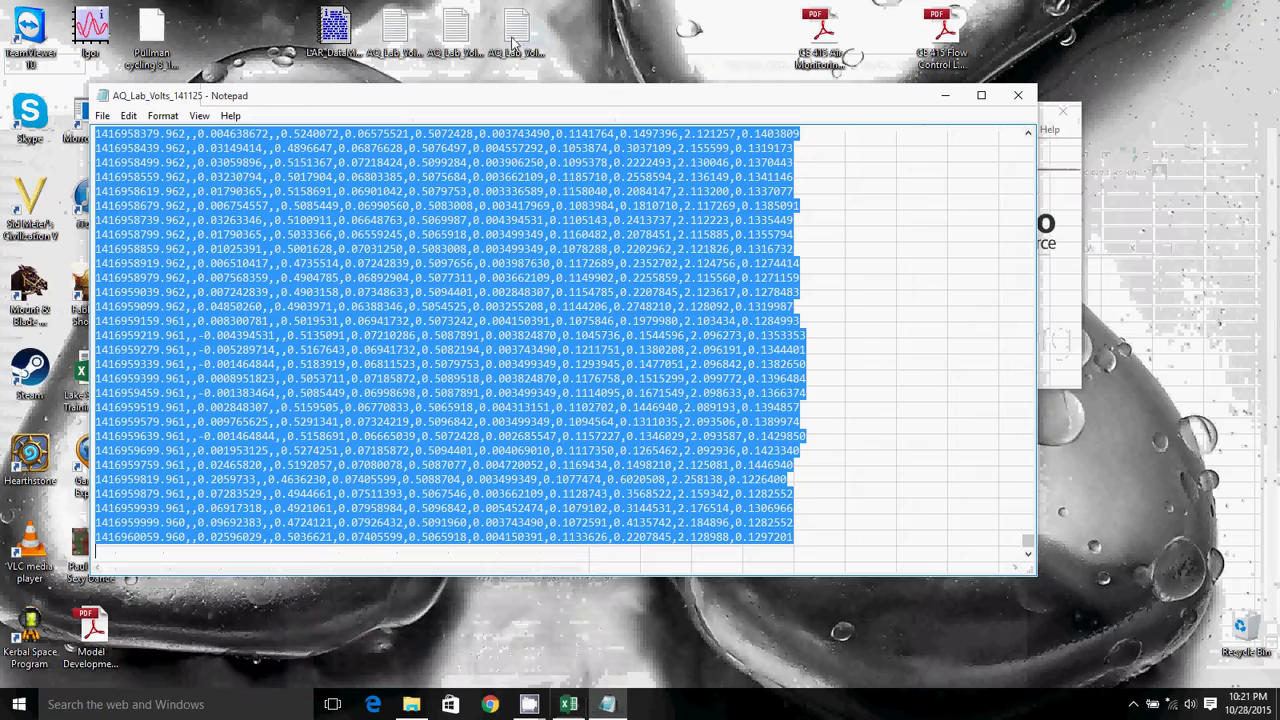
{"action": "key", "text": "ctrl+Home"}
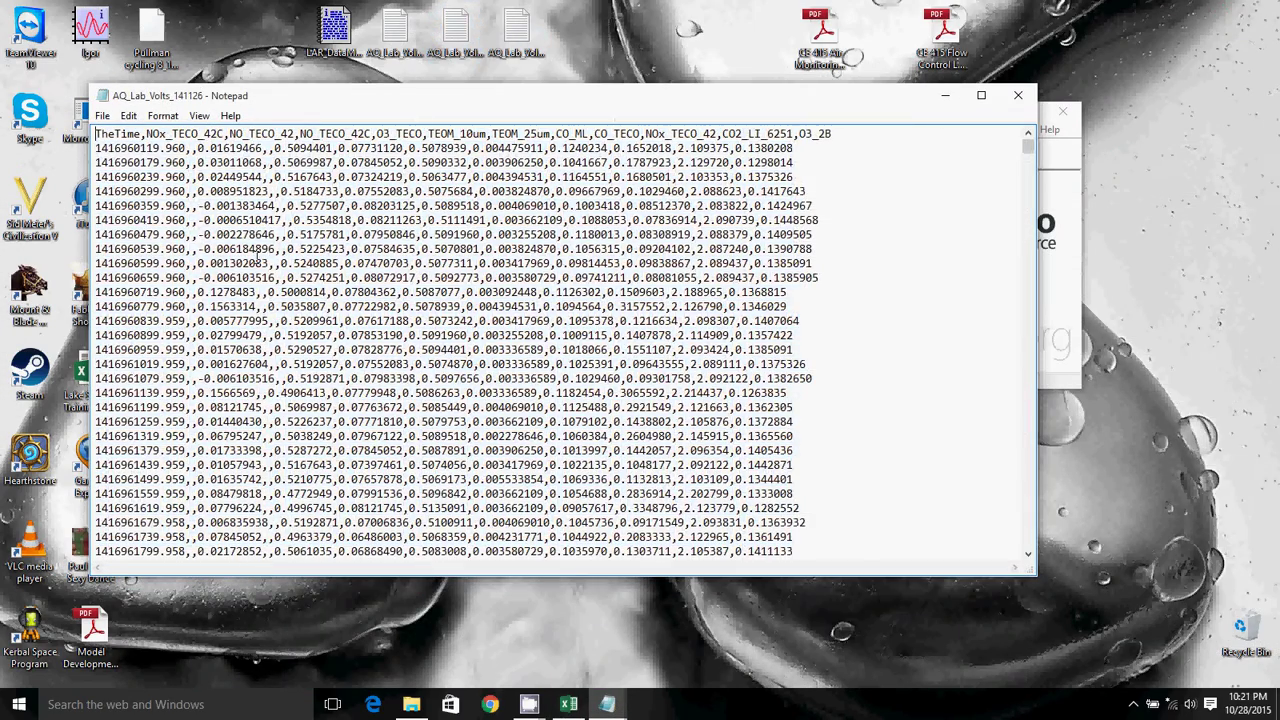
{"action": "key", "text": "ctrl+a"}
{"action": "key", "text": "ctrl+c"}
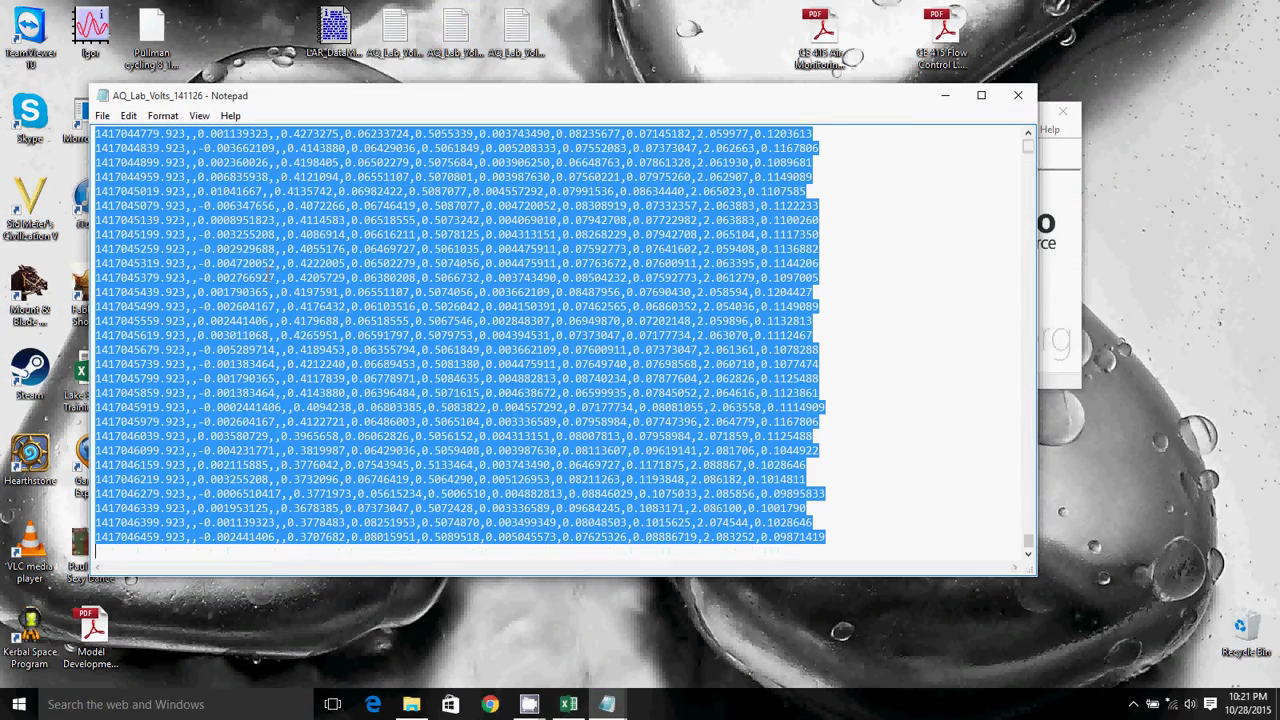
{"action": "left_click", "coordinate": [584, 706]}
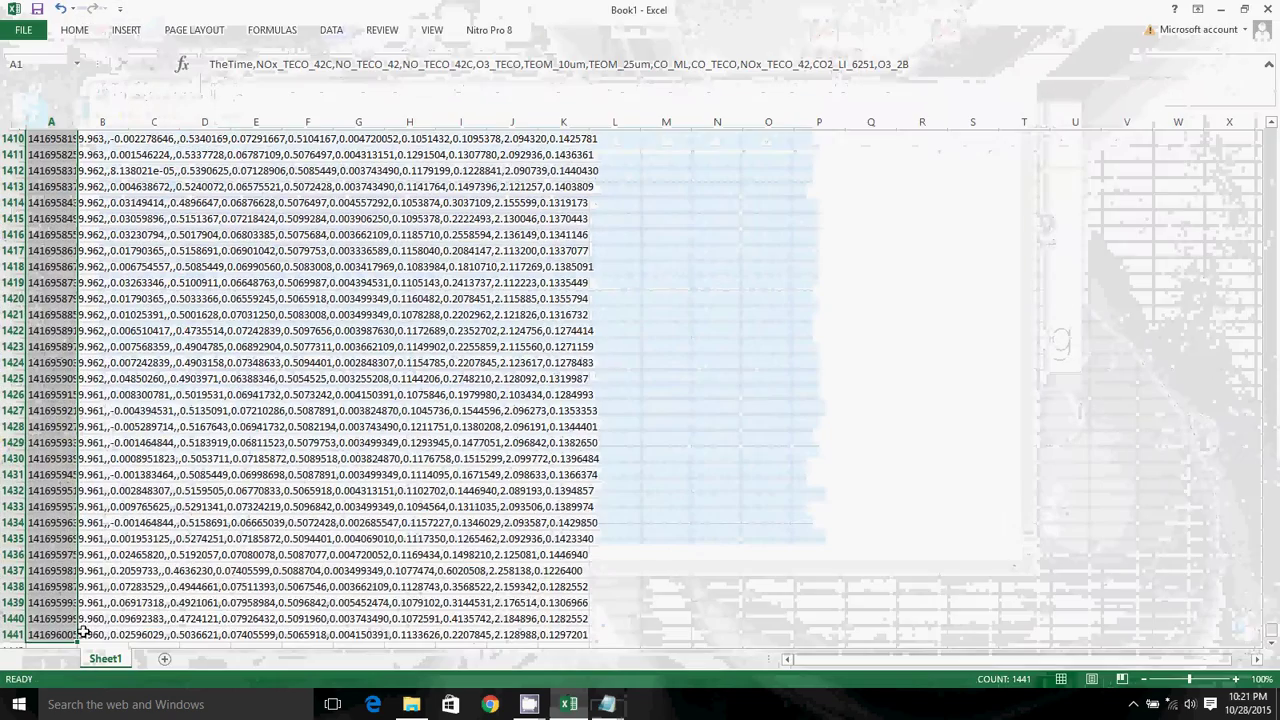
{"action": "scroll", "coordinate": [83, 574], "scroll_direction": "down", "scroll_amount": 8}
{"action": "left_click", "coordinate": [44, 268]}
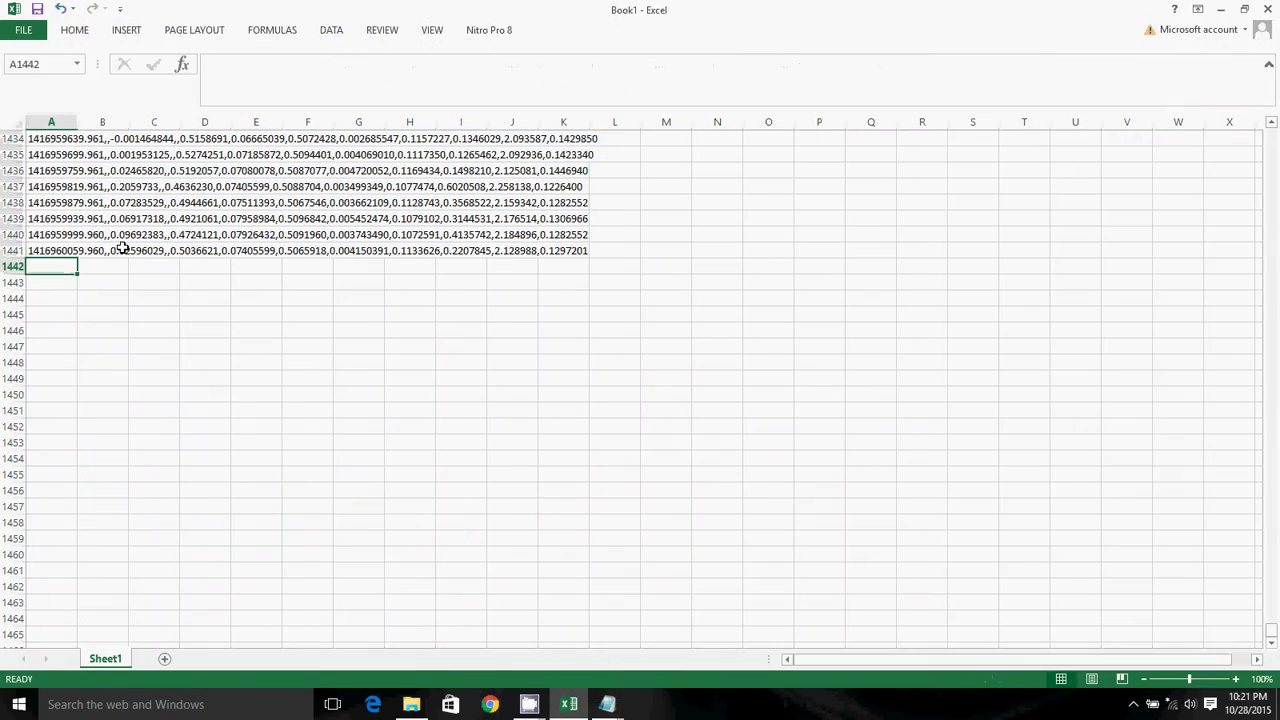
{"action": "key", "text": "ctrl+v"}
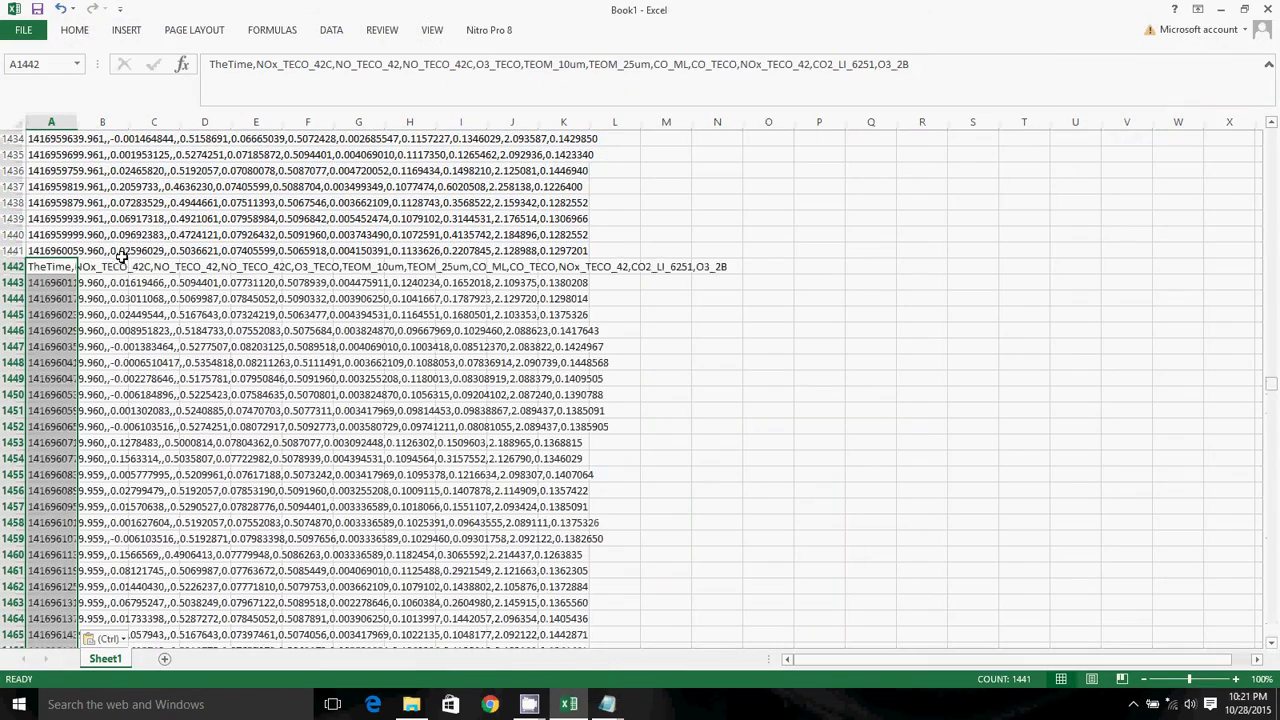
Step: Delete the repeated header row 1442 and select the first empty cell, A2882
{"action": "left_click", "coordinate": [8, 266]}
{"action": "right_click", "coordinate": [8, 266]}
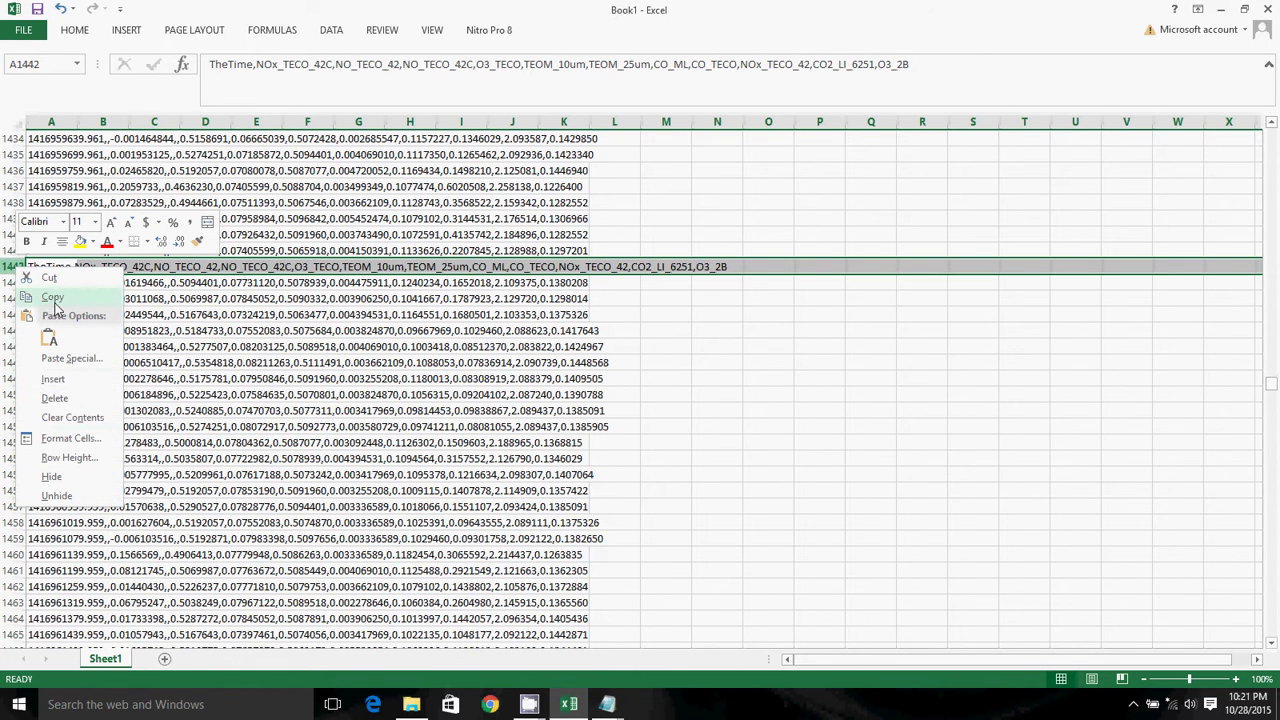
{"action": "left_click", "coordinate": [57, 403]}
{"action": "left_click", "coordinate": [70, 267]}
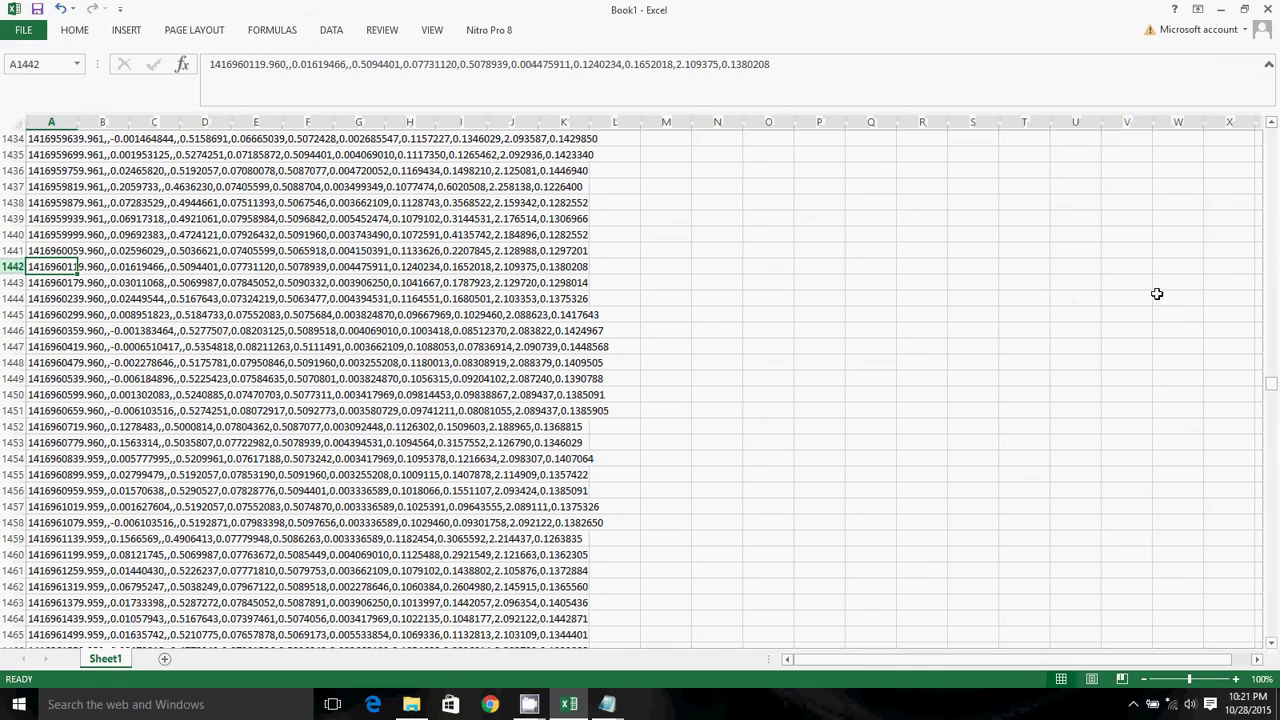
{"action": "left_click_drag", "start_coordinate": [1275, 389], "coordinate": [1271, 630]}
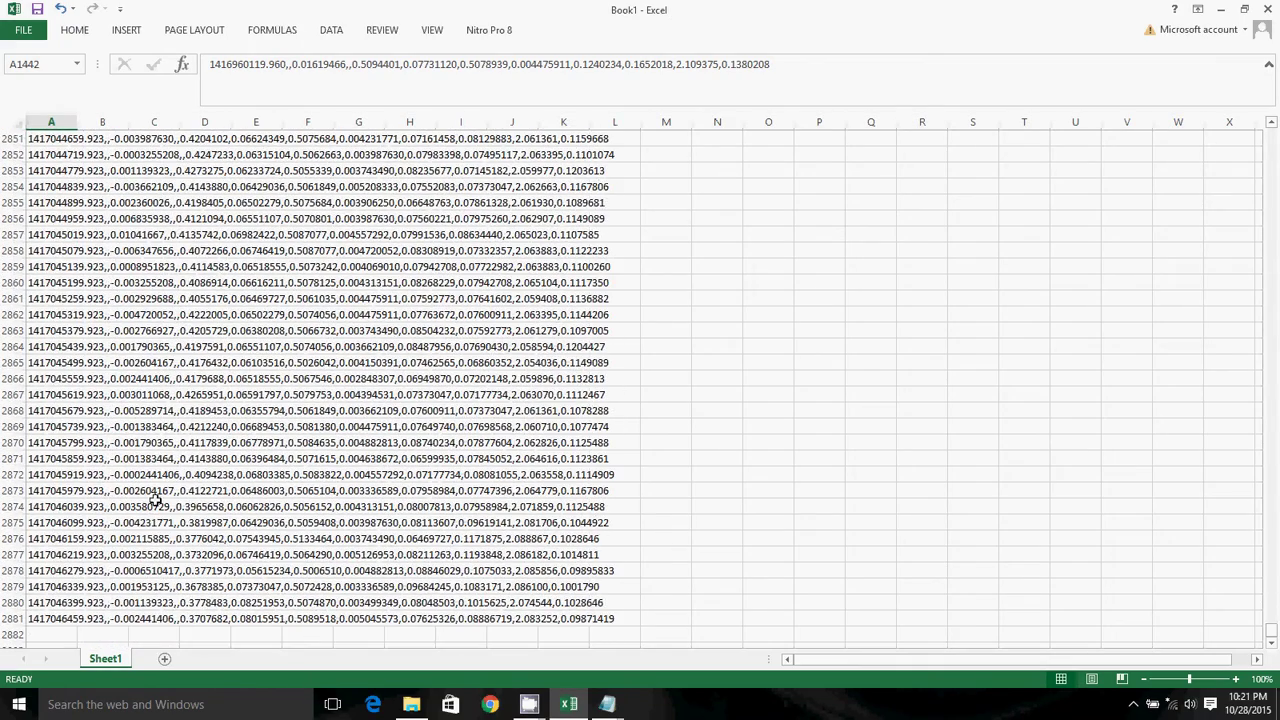
{"action": "scroll", "coordinate": [44, 539], "scroll_direction": "down", "scroll_amount": 1}
{"action": "left_click", "coordinate": [63, 583]}
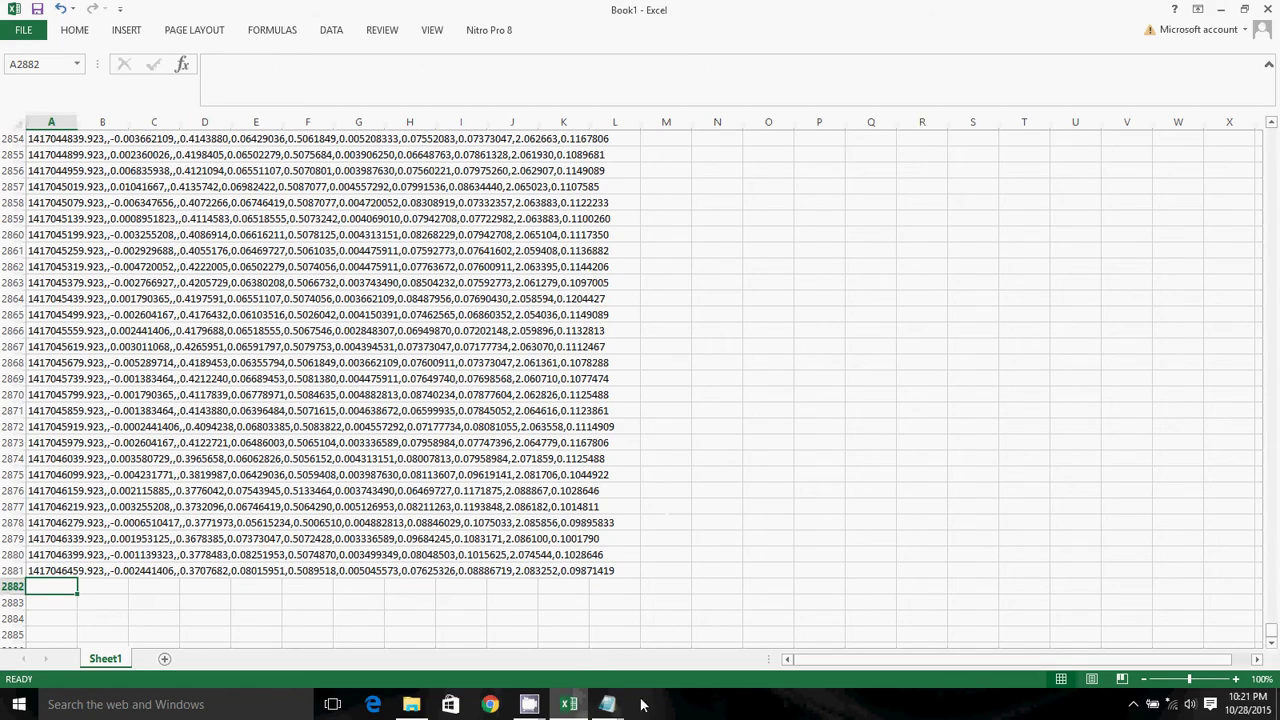
Step: Copy all of AQ_Lab_Volts_141127 from Notepad and paste it at cell A2882
{"action": "left_click", "coordinate": [610, 704]}
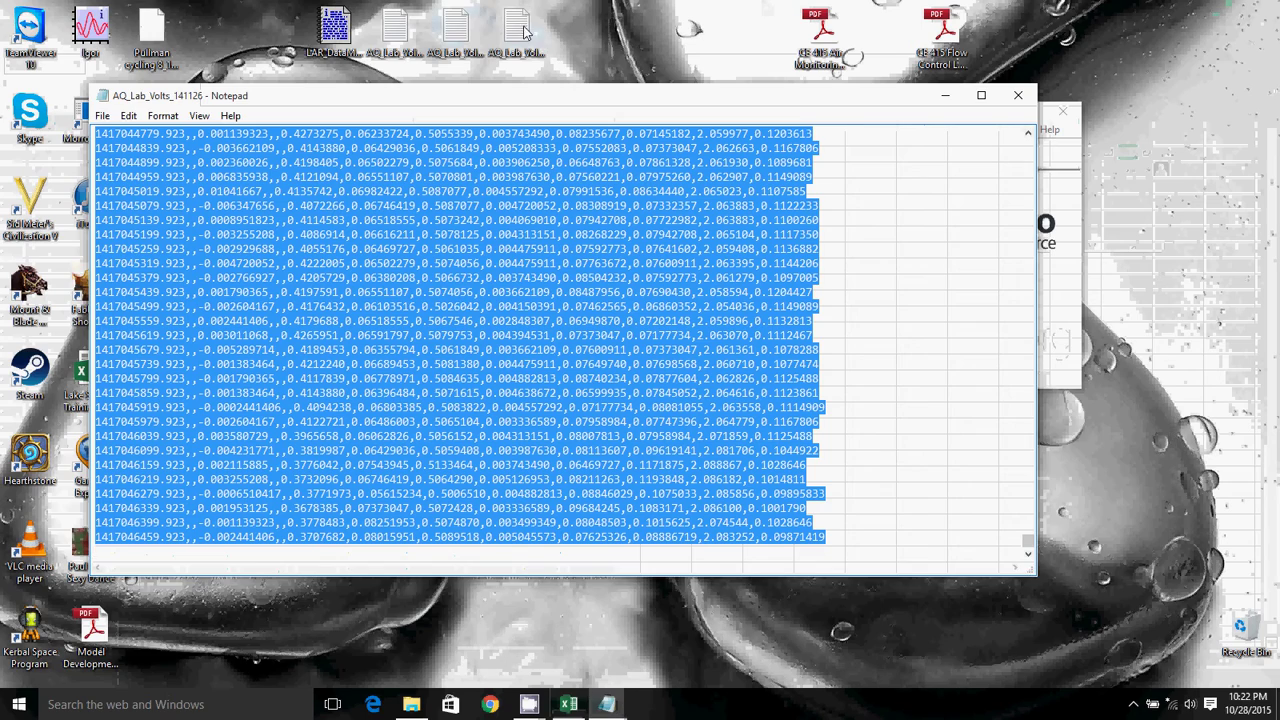
{"action": "double_click", "coordinate": [528, 33]}
{"action": "key", "text": "ctrl+a"}
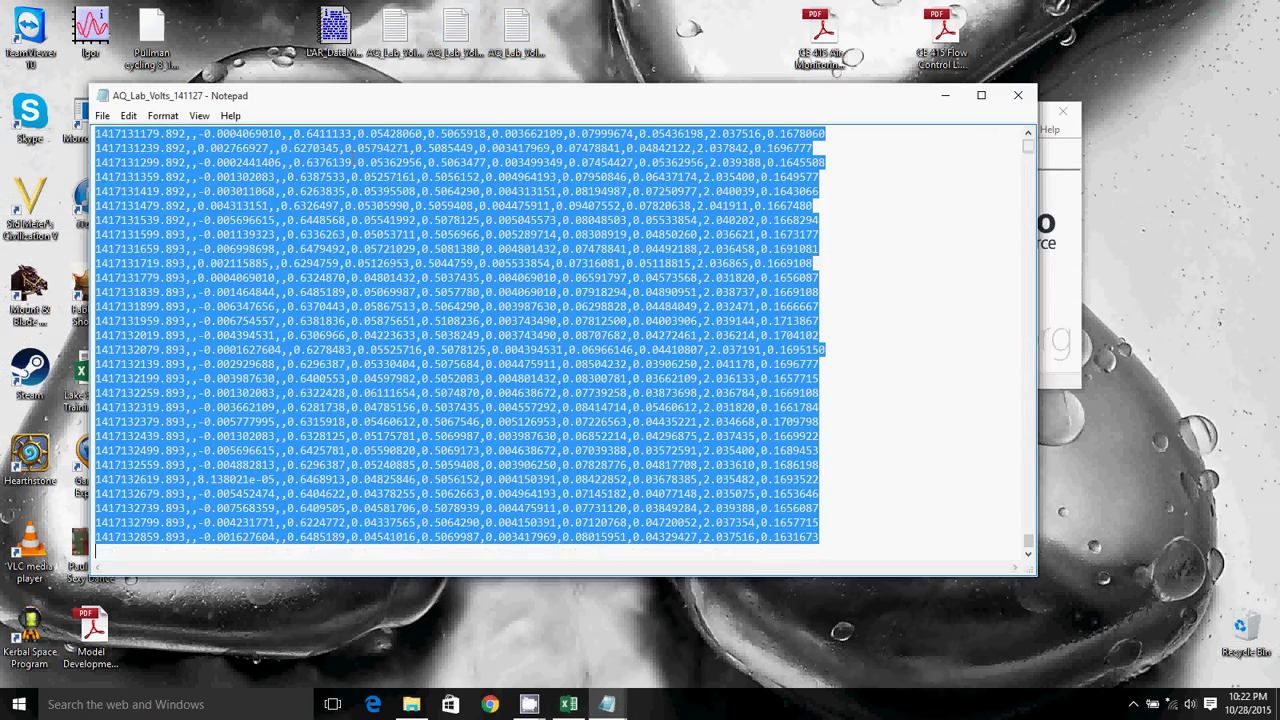
{"action": "key", "text": "ctrl+c"}
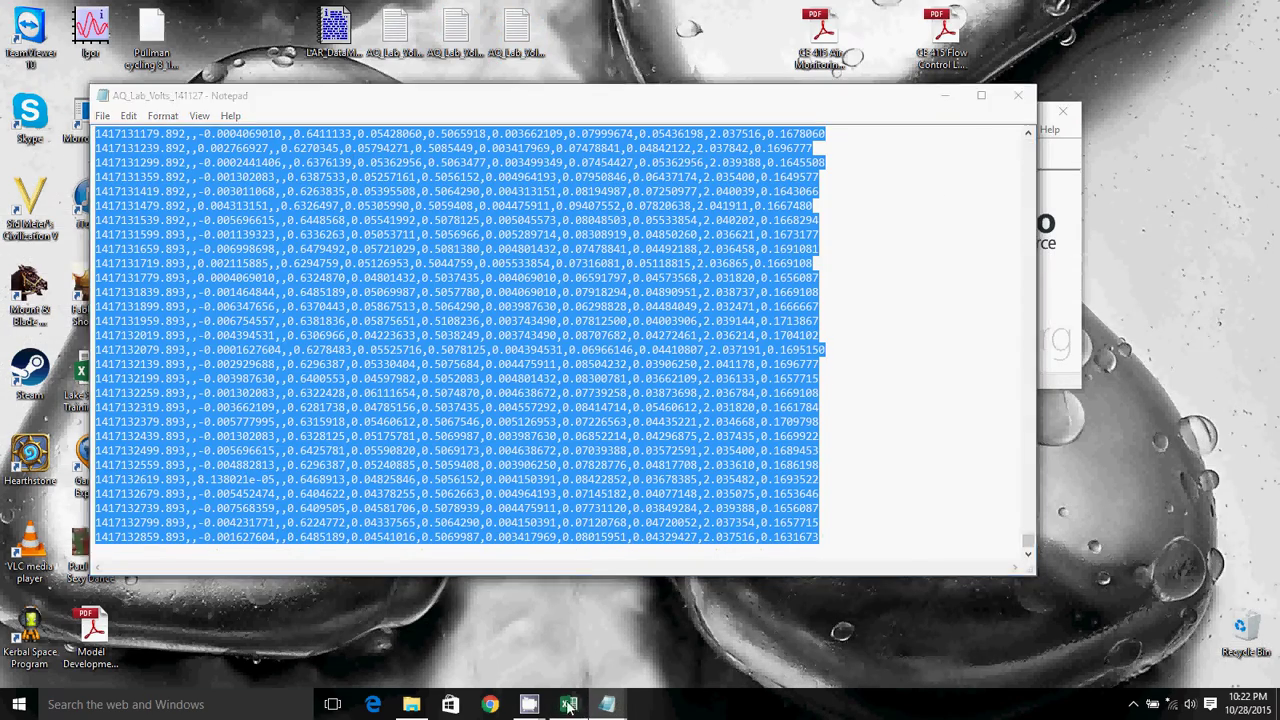
{"action": "left_click", "coordinate": [568, 704]}
{"action": "key", "text": "ctrl+v"}
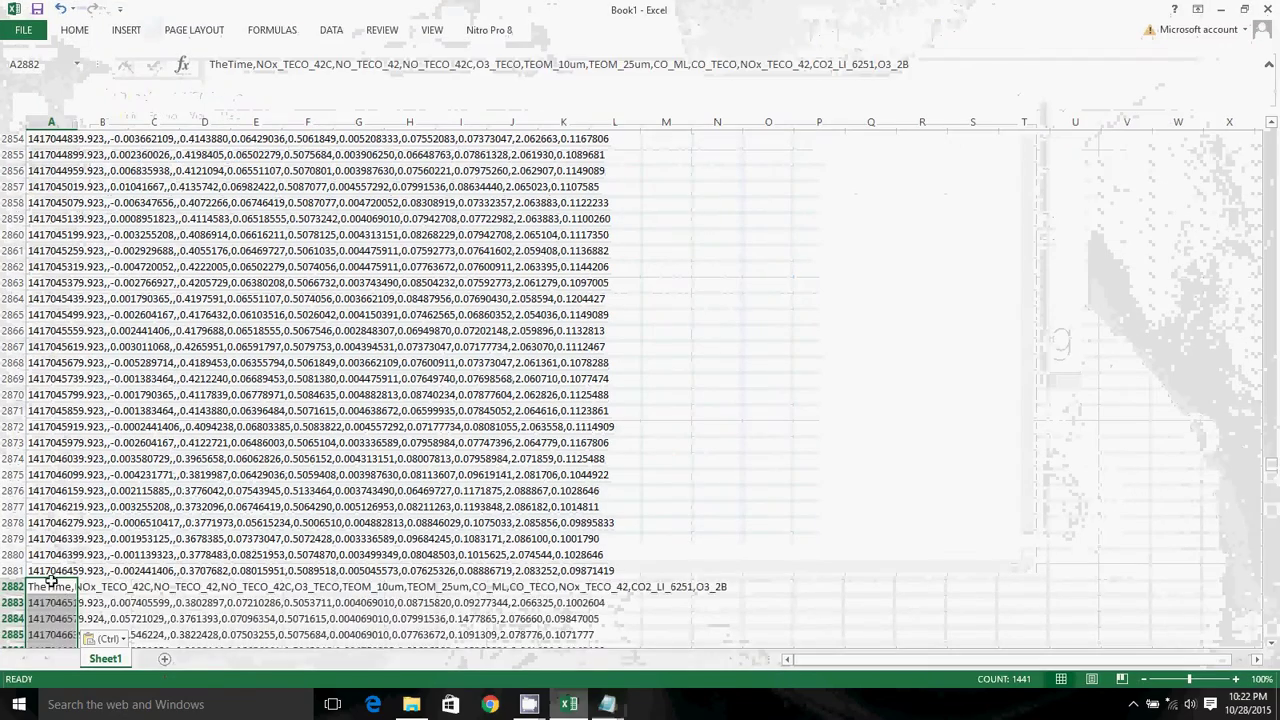
Step: Delete the repeated header row 2882 and select all of column A
{"action": "right_click", "coordinate": [13, 586]}
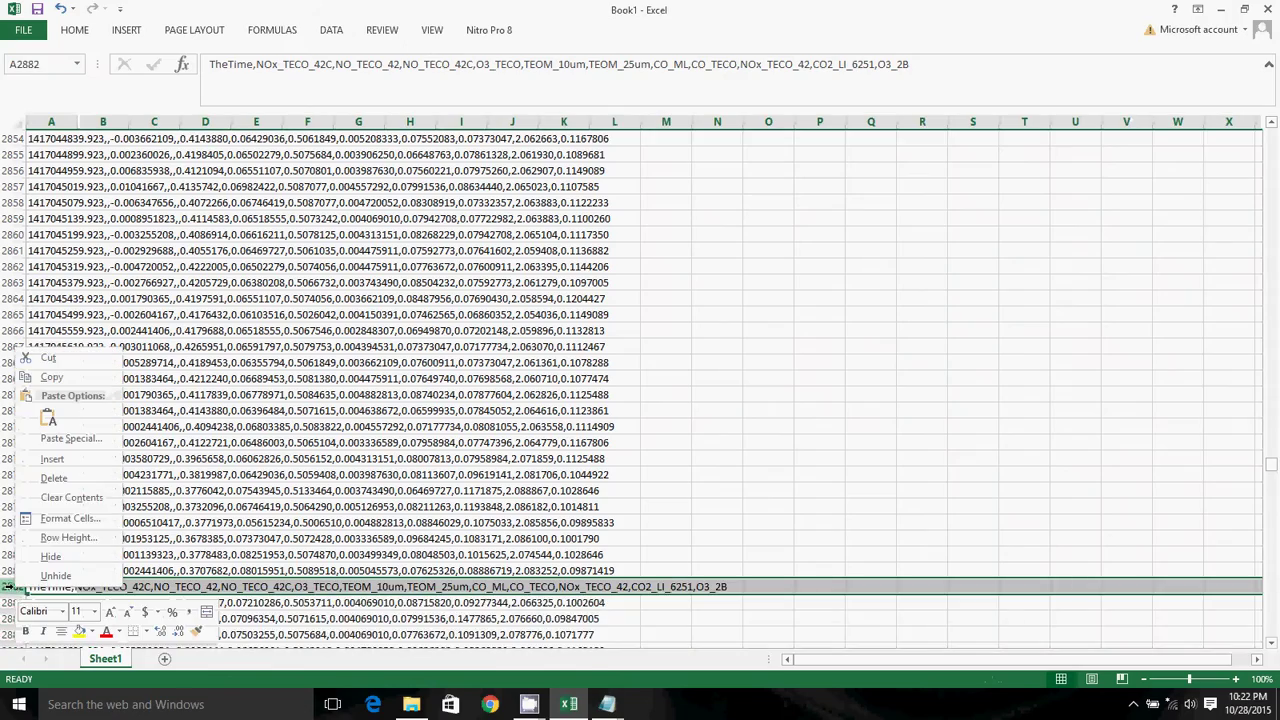
{"action": "left_click", "coordinate": [53, 478]}
{"action": "left_click", "coordinate": [72, 585]}
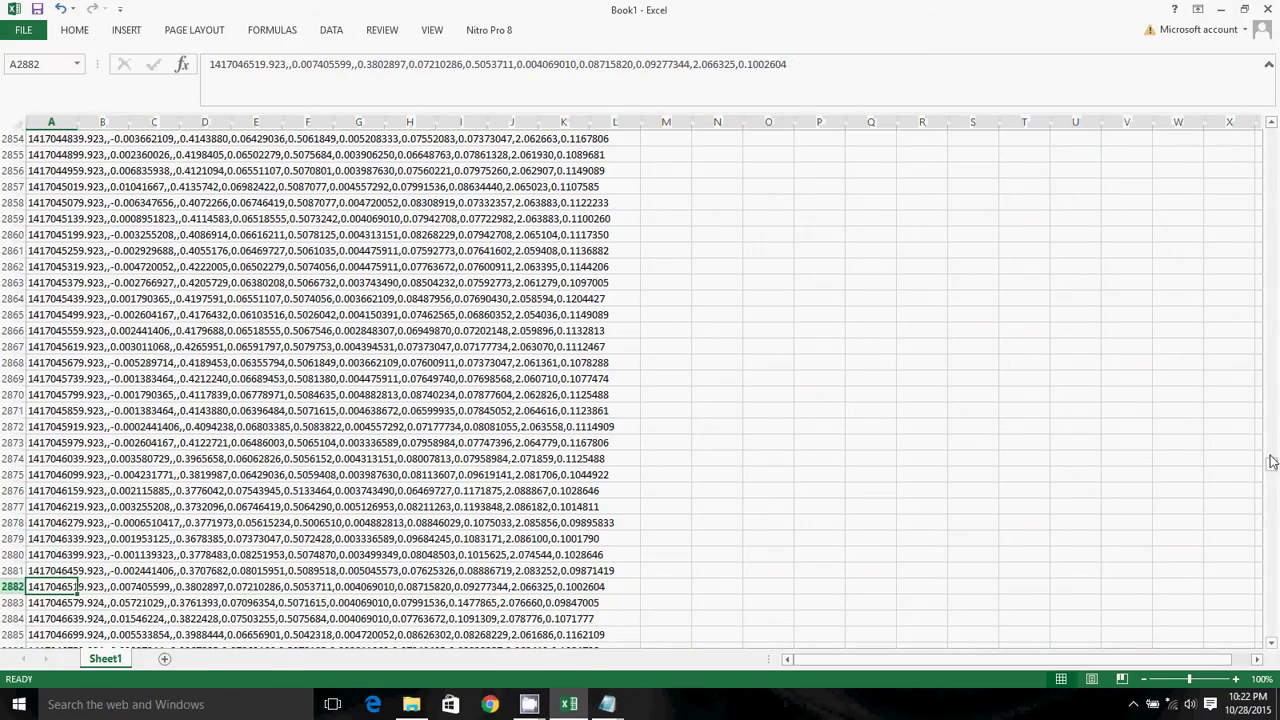
{"action": "left_click_drag", "start_coordinate": [1271, 462], "coordinate": [1271, 130]}
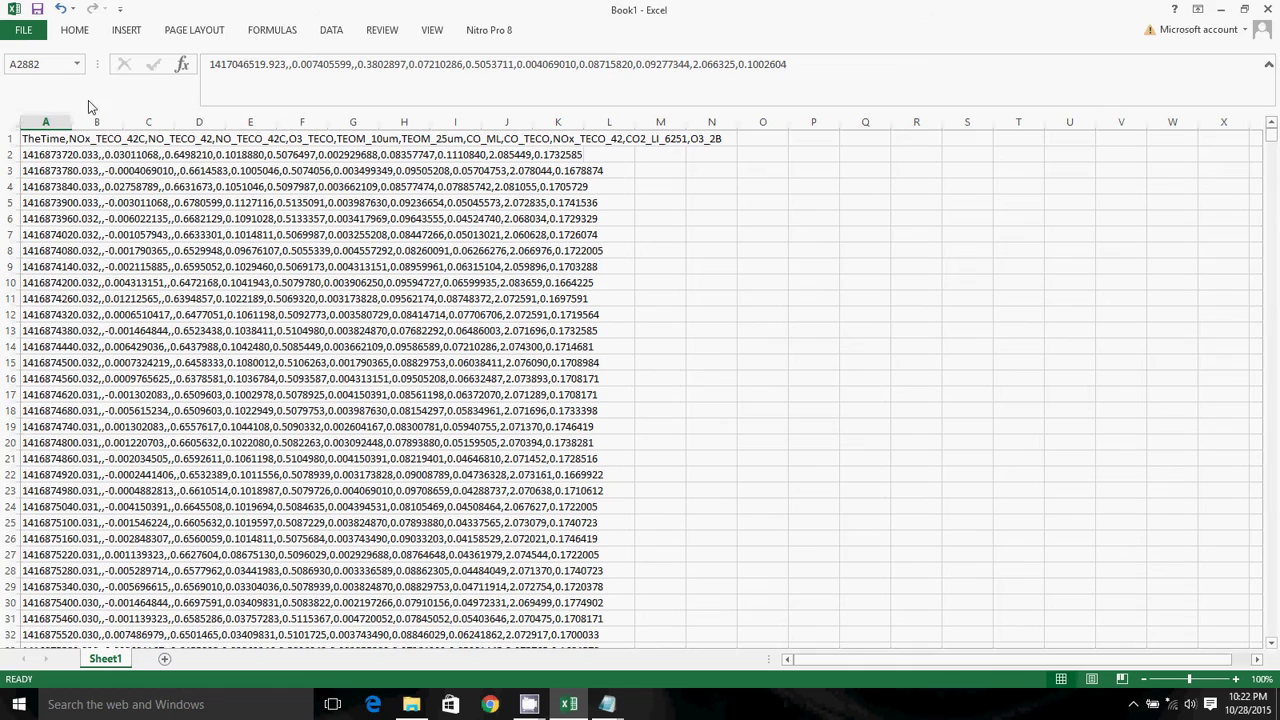
{"action": "left_click", "coordinate": [45, 121]}
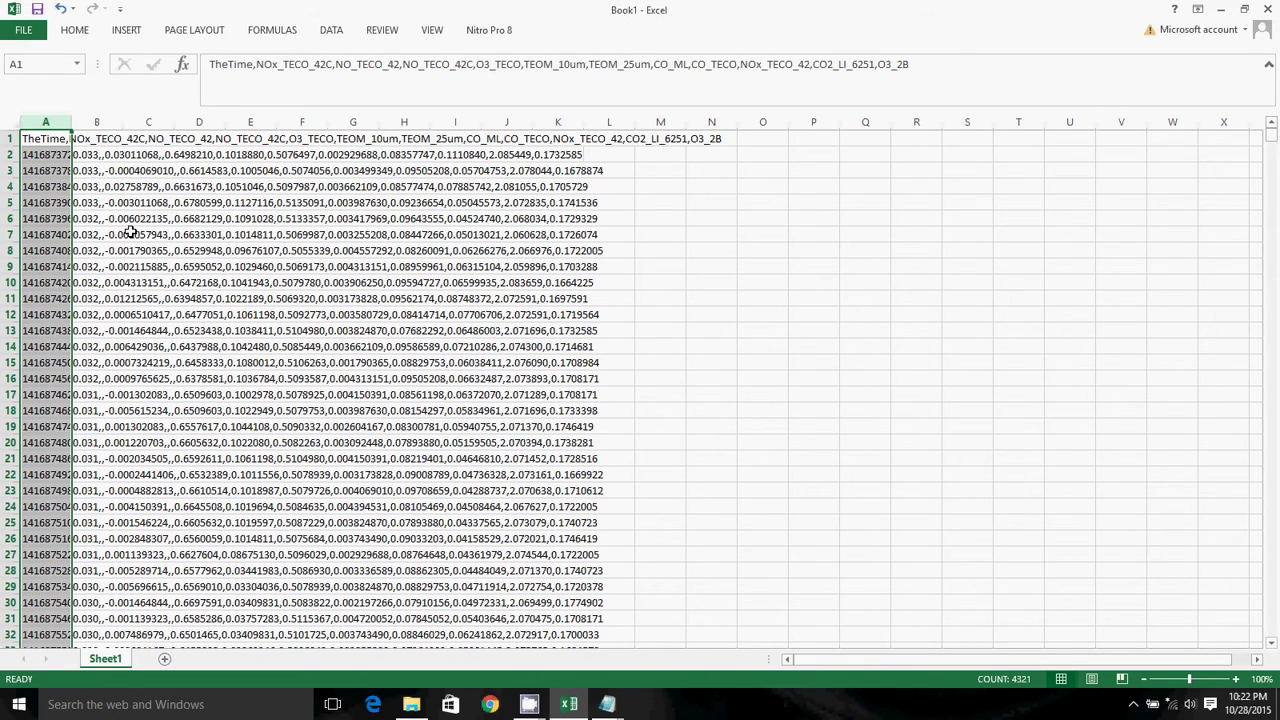
Step: Split column A at commas with Text to Columns (Delimited, Comma) into columns TheTime through O3_2B
{"action": "left_click", "coordinate": [333, 30]}
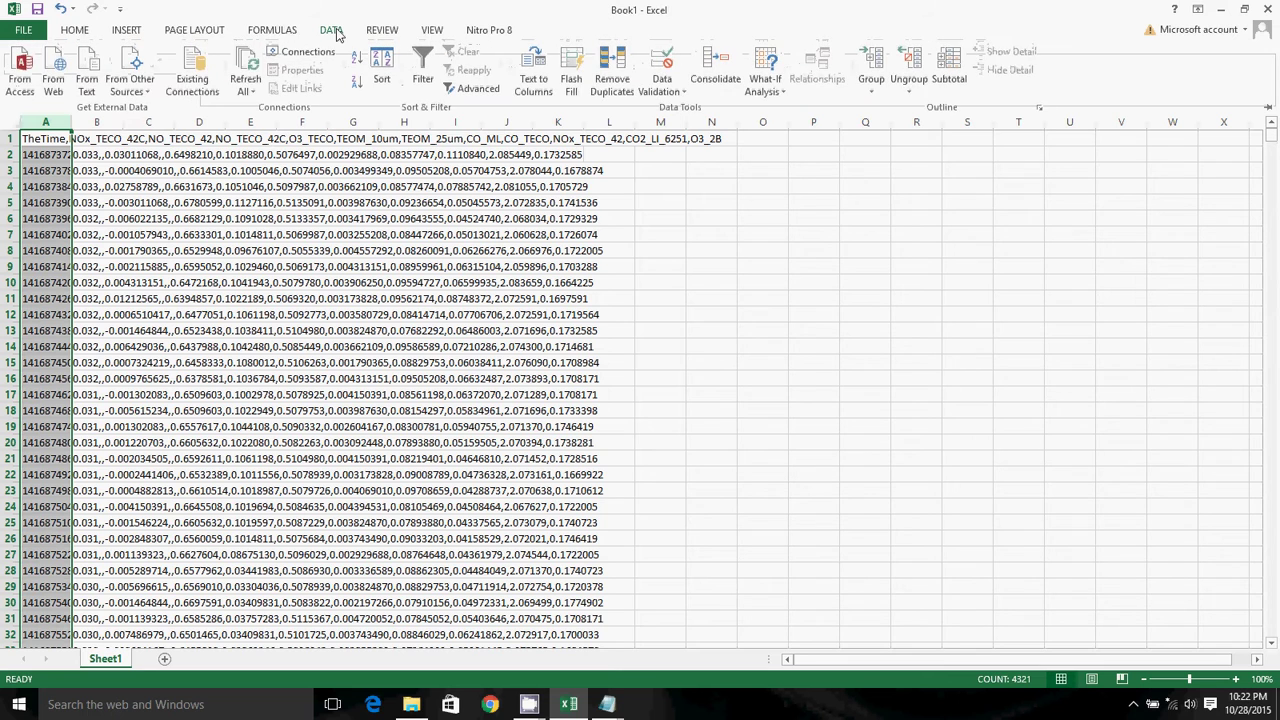
{"action": "left_click", "coordinate": [533, 72]}
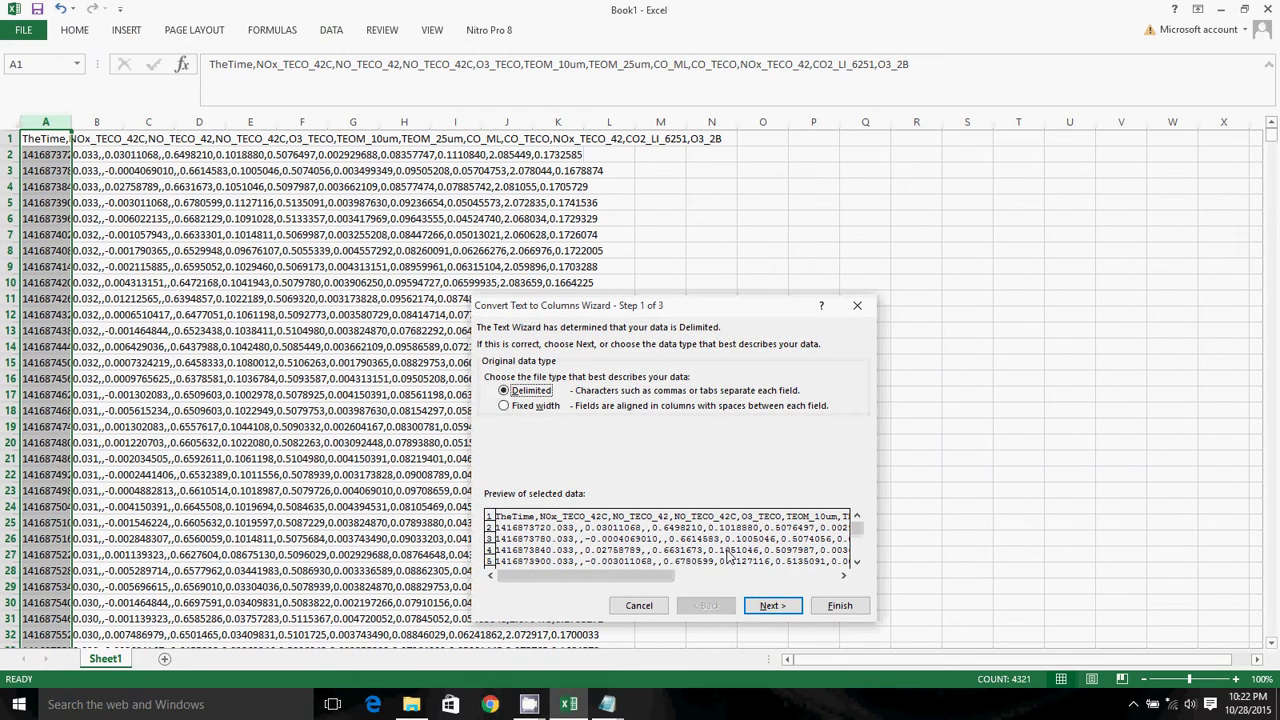
{"action": "left_click", "coordinate": [773, 605]}
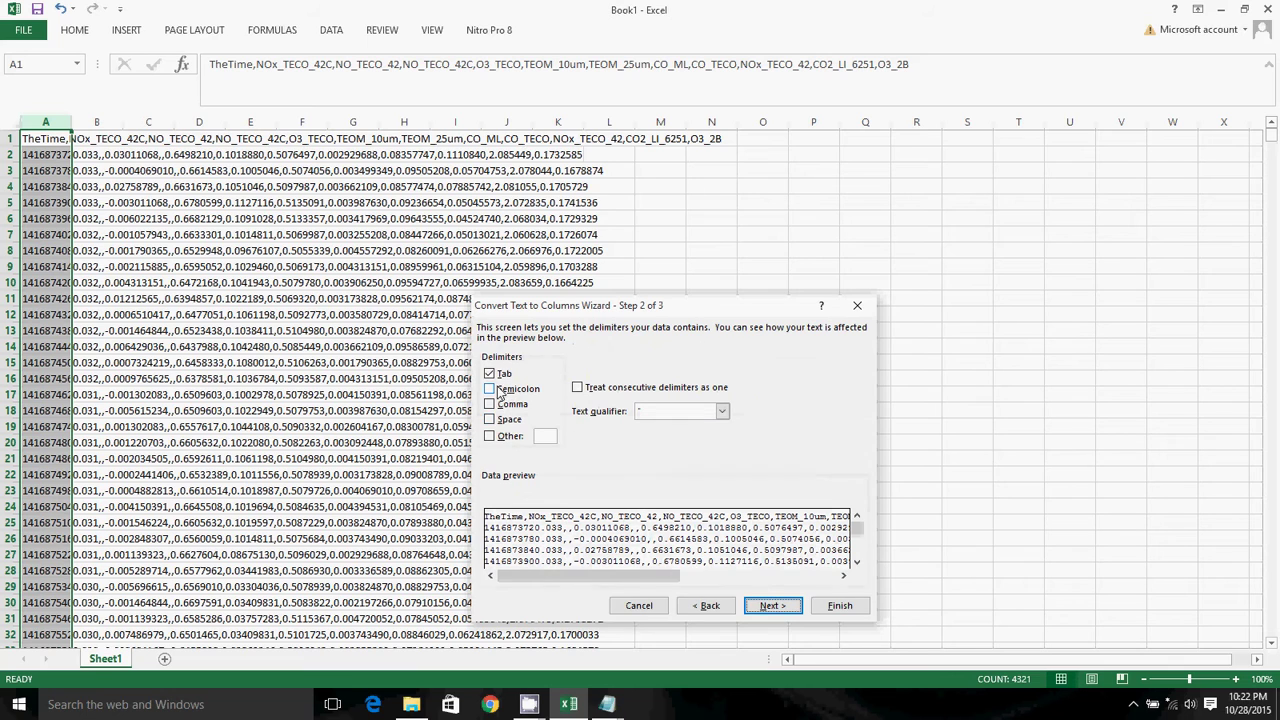
{"action": "left_click", "coordinate": [490, 405]}
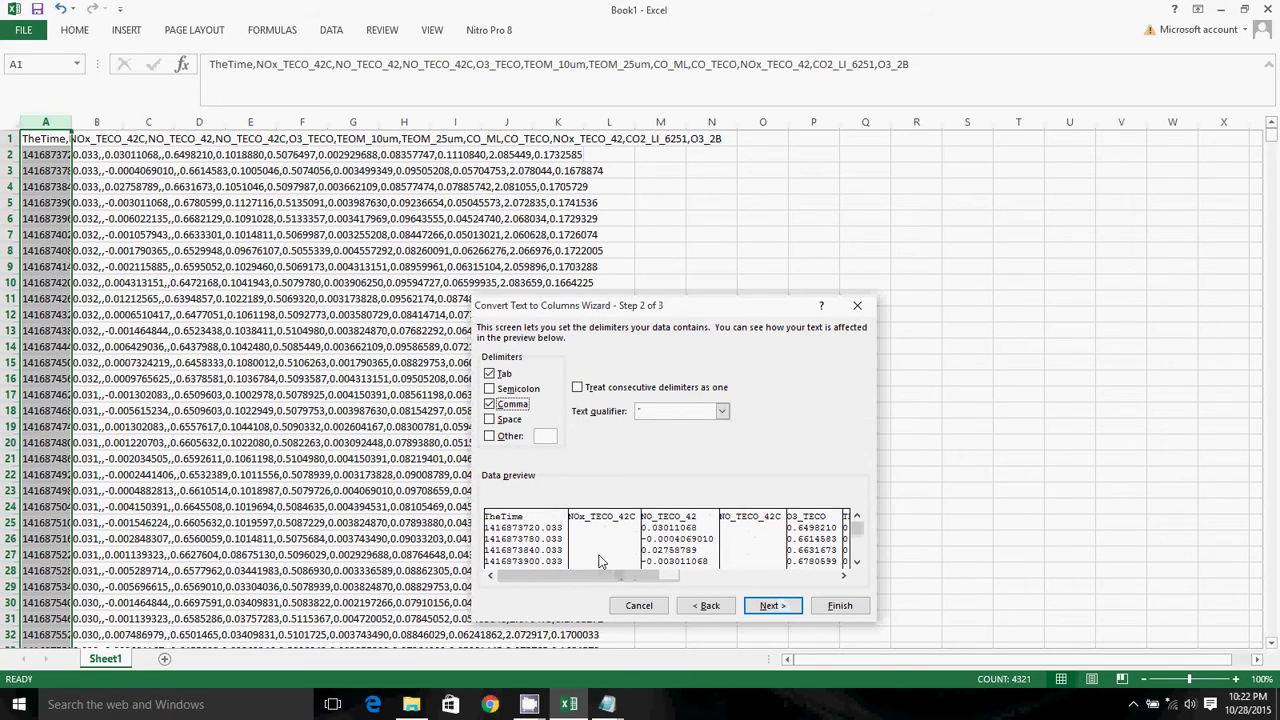
{"action": "left_click", "coordinate": [491, 405]}
{"action": "left_click", "coordinate": [491, 405]}
{"action": "left_click", "coordinate": [491, 405]}
{"action": "left_click", "coordinate": [491, 405]}
{"action": "left_click", "coordinate": [839, 605]}
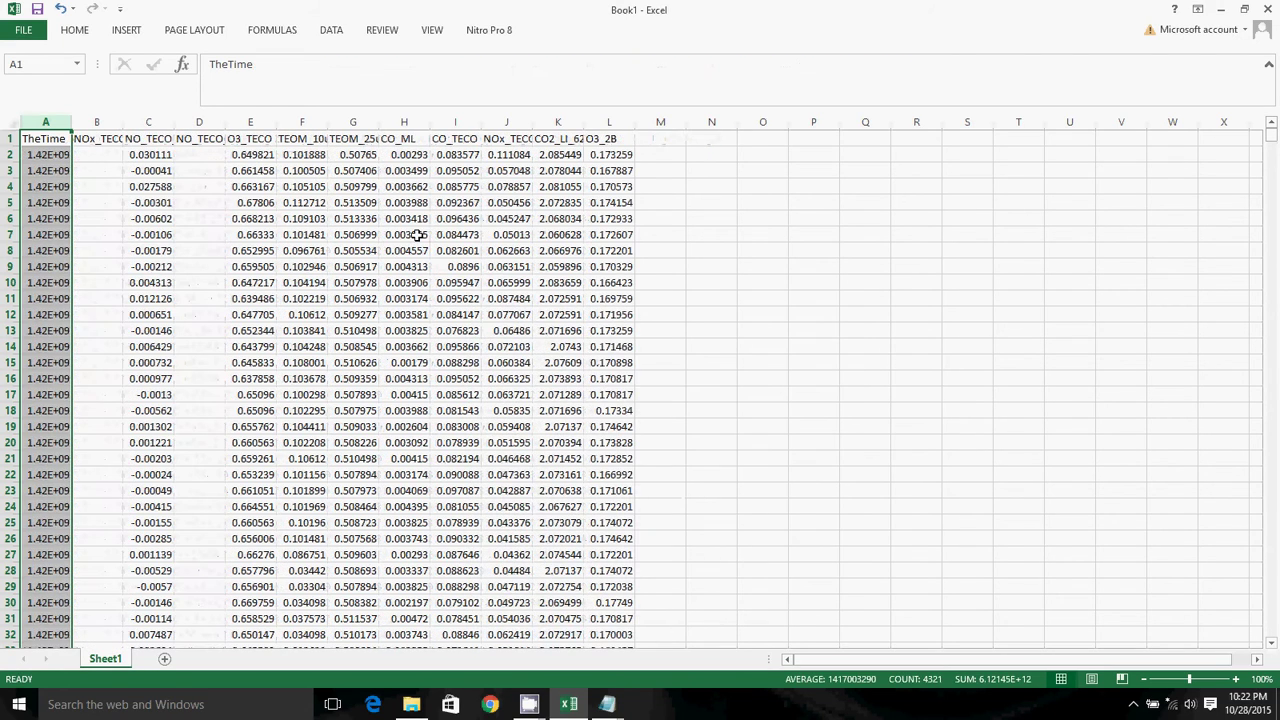
{"action": "left_click", "coordinate": [145, 142]}
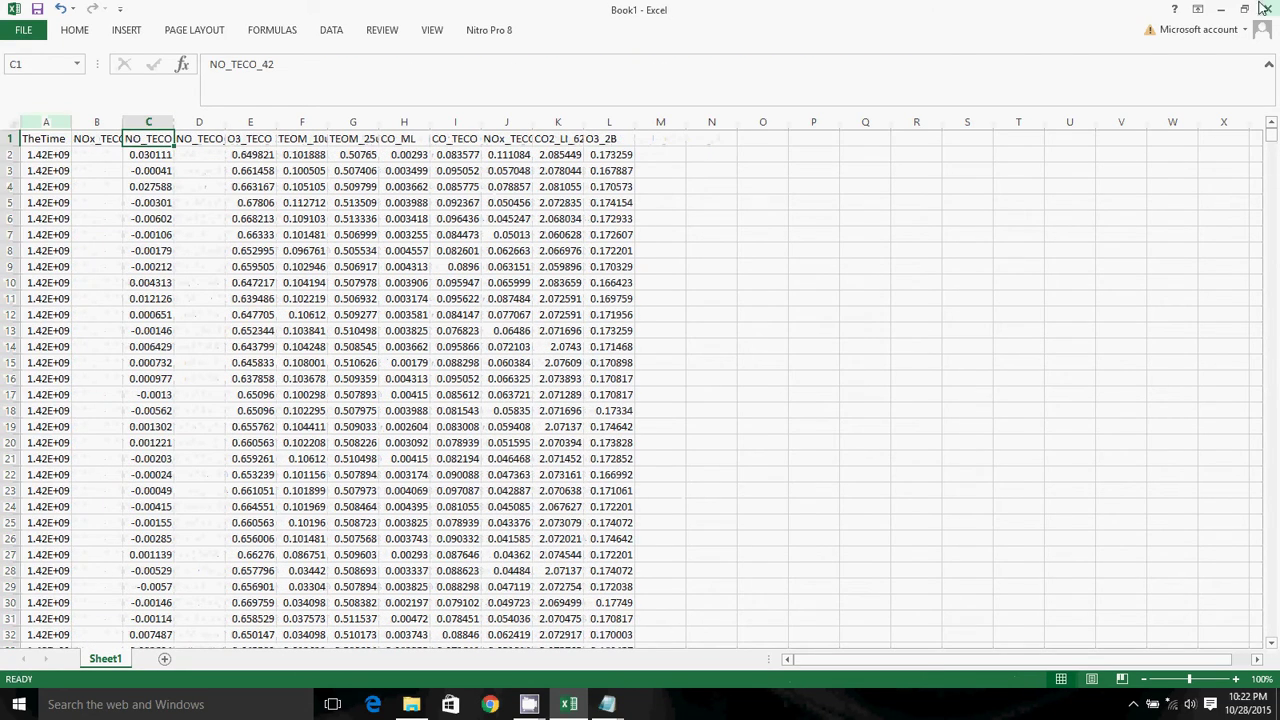
Step: Close the Notepad data file and launch Igor Pro
{"action": "left_click", "coordinate": [1221, 9]}
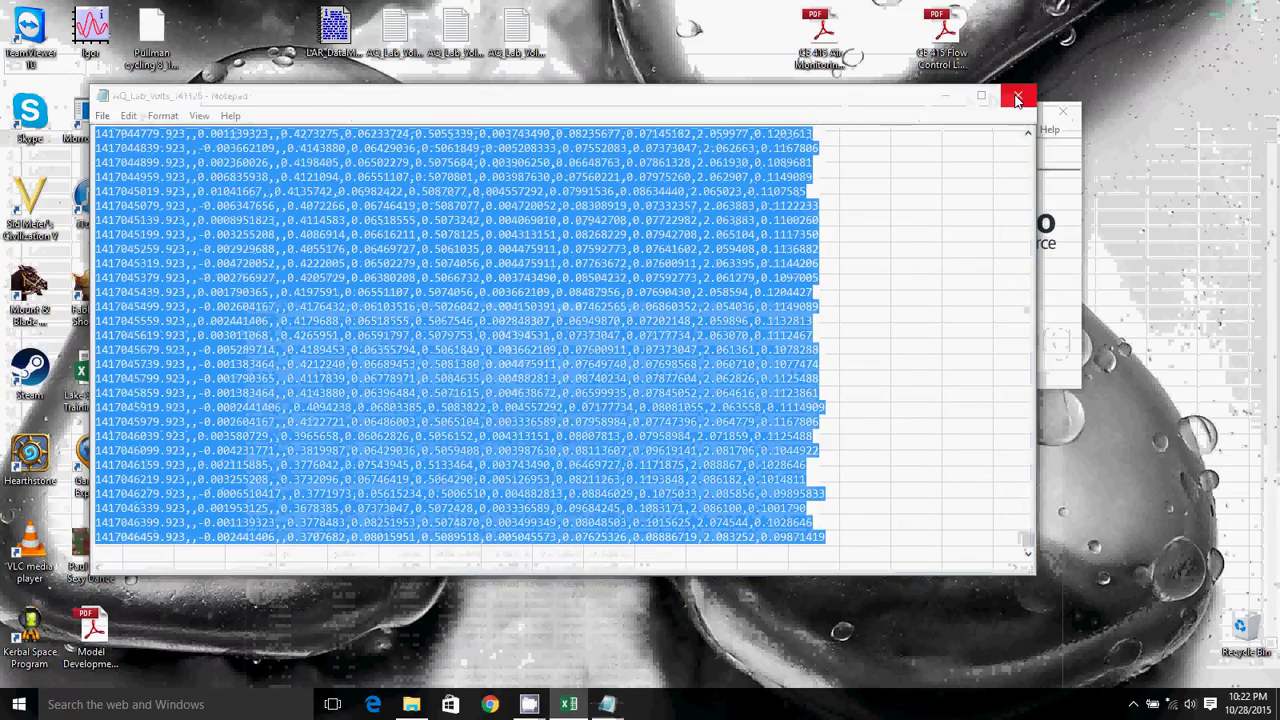
{"action": "left_click", "coordinate": [1018, 95]}
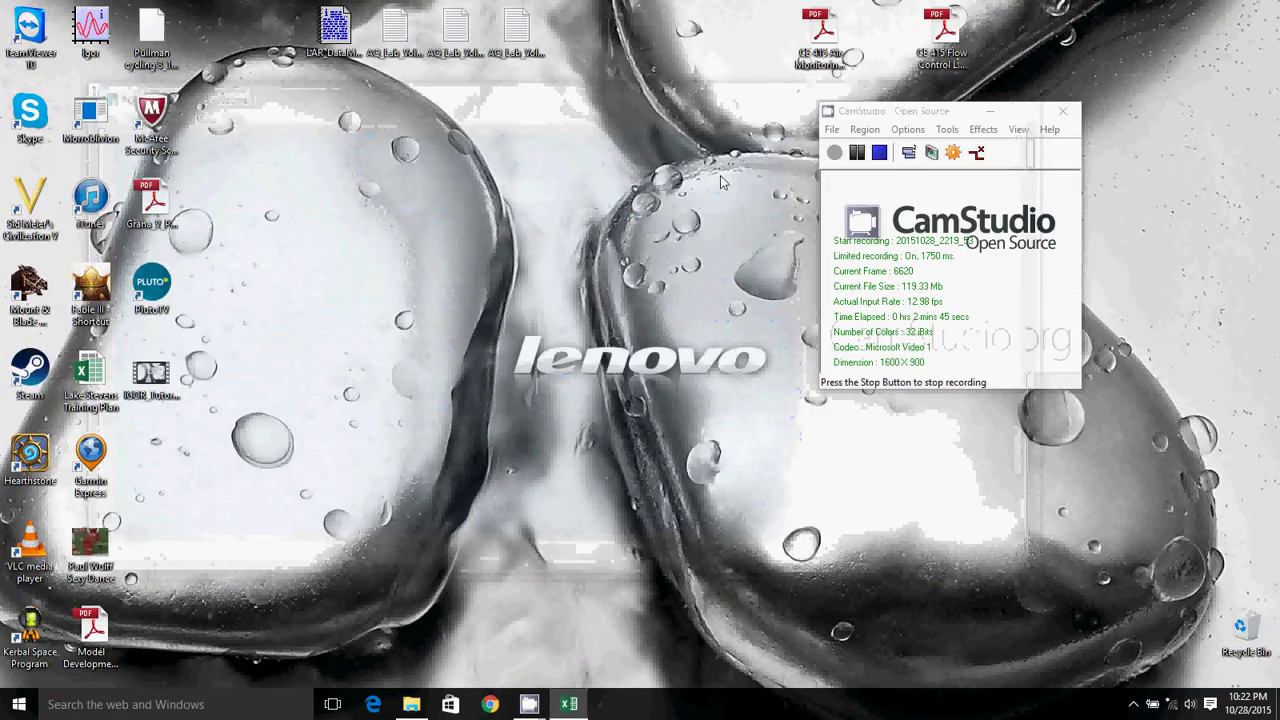
{"action": "double_click", "coordinate": [92, 28]}
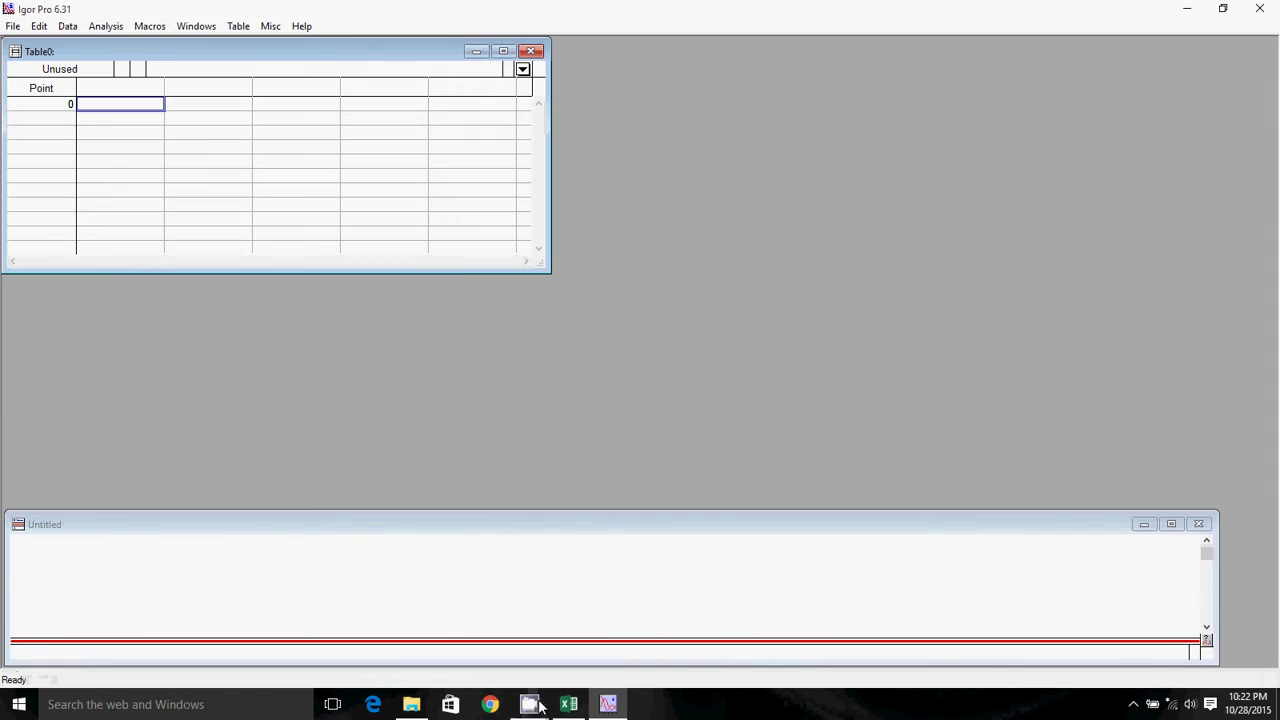
Step: Copy the full A–L data block in Excel, starting from cell A1
{"action": "left_click", "coordinate": [568, 704]}
{"action": "left_click", "coordinate": [33, 138]}
{"action": "key", "text": "ctrl+shift+Down"}
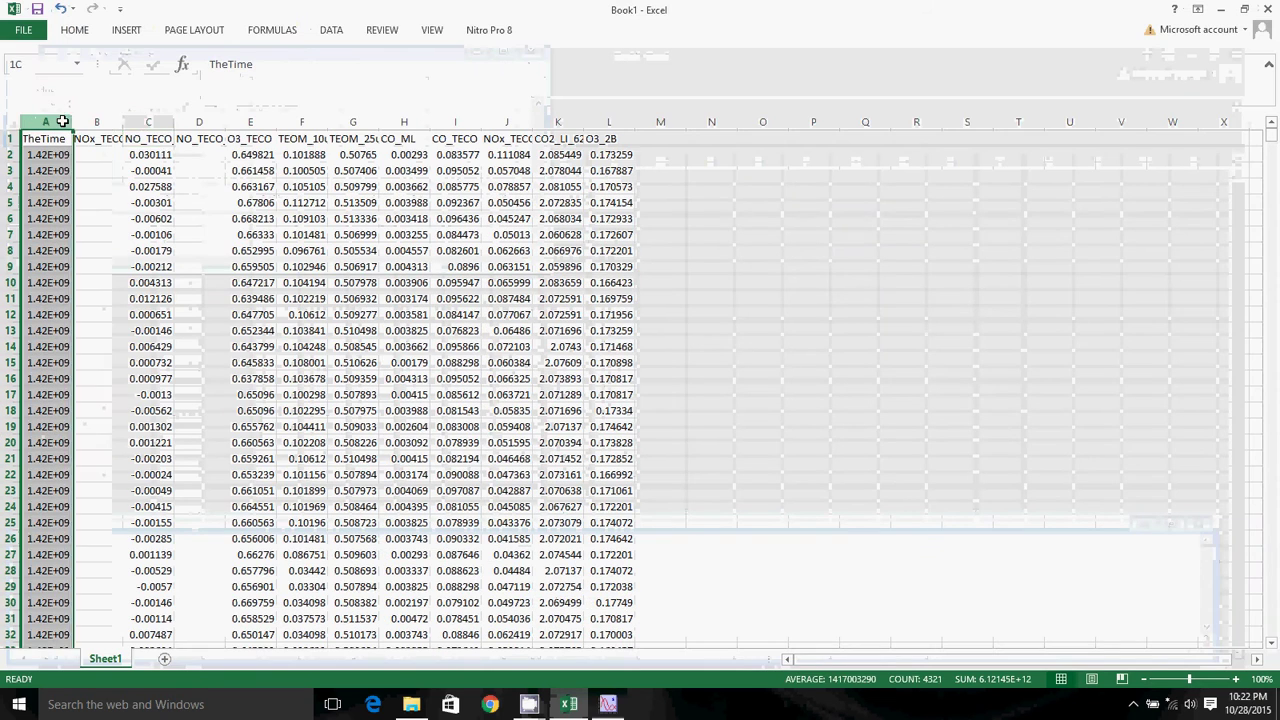
{"action": "key", "text": "ctrl+shift+Right"}
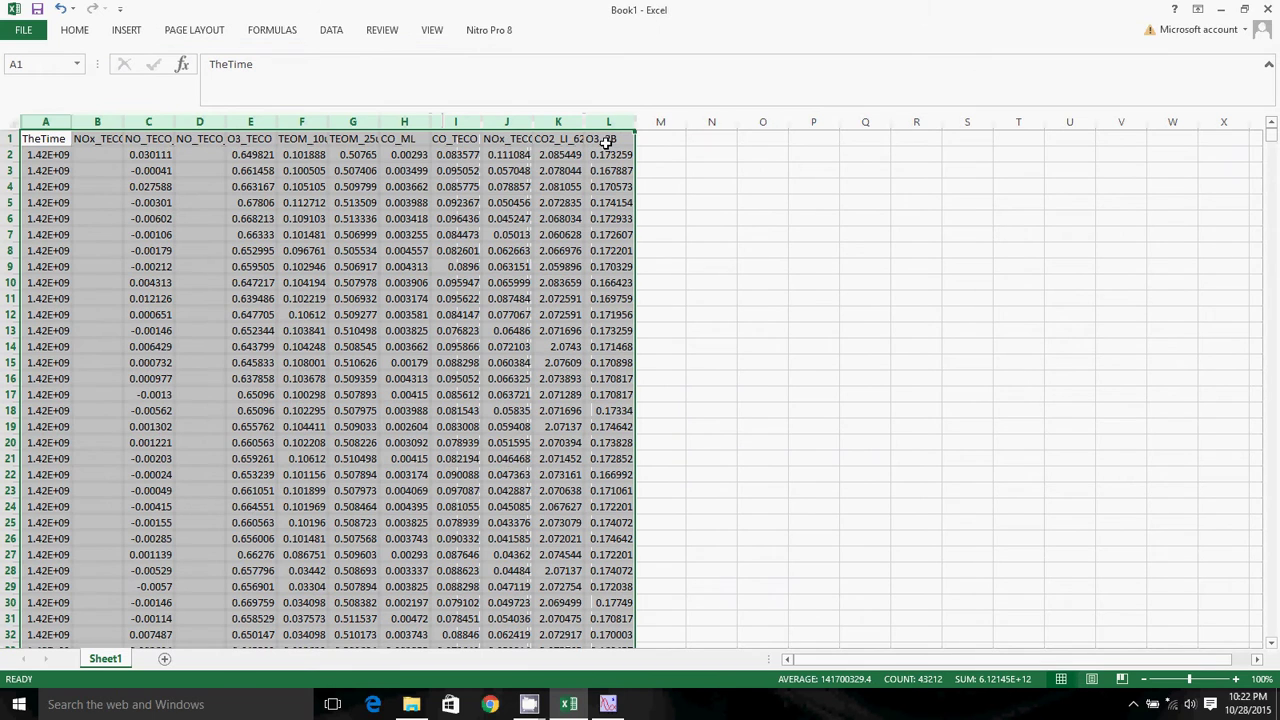
{"action": "key", "text": "ctrl+c"}
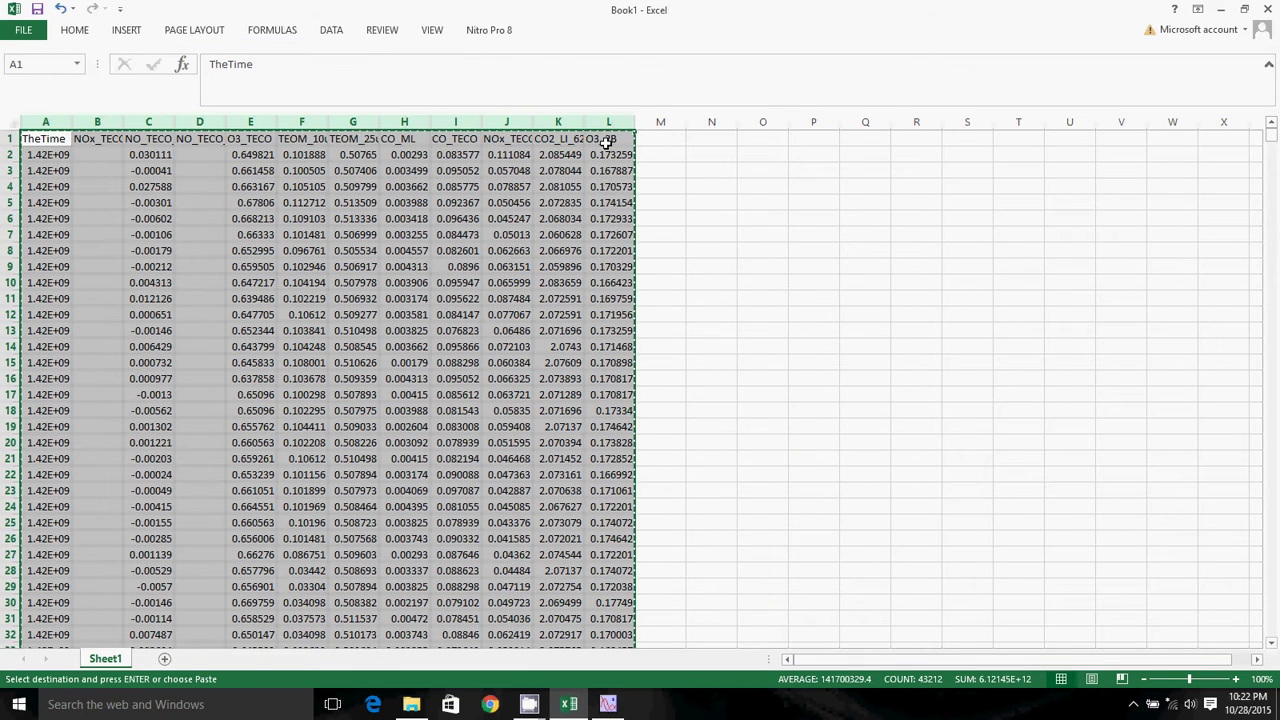
Step: Paste the Excel data into Igor's Table0 and widen the table to show all twelve columns
{"action": "left_click", "coordinate": [608, 704]}
{"action": "left_click", "coordinate": [124, 104]}
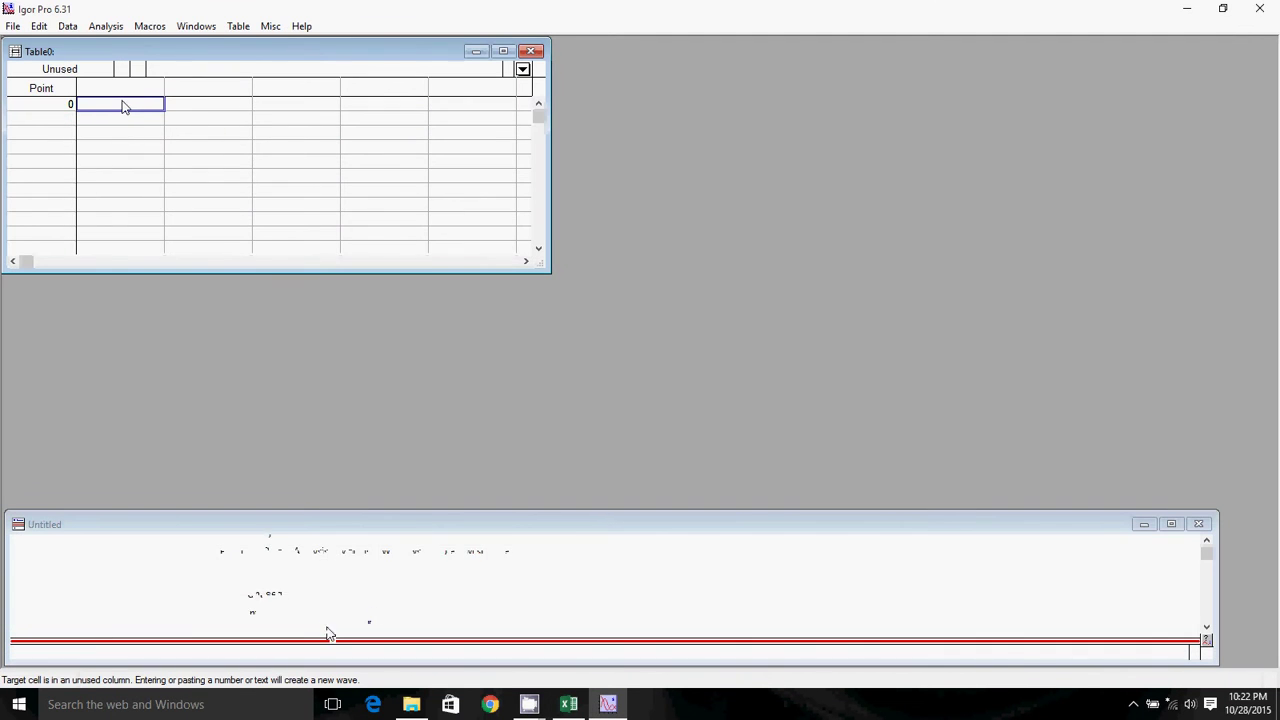
{"action": "key", "text": "ctrl+v"}
{"action": "left_click_drag", "start_coordinate": [548, 207], "coordinate": [1234, 194]}
Step: Review the pasted wave columns from right to left down to TheTime, and close Igor Pro
{"action": "left_click", "coordinate": [1088, 88]}
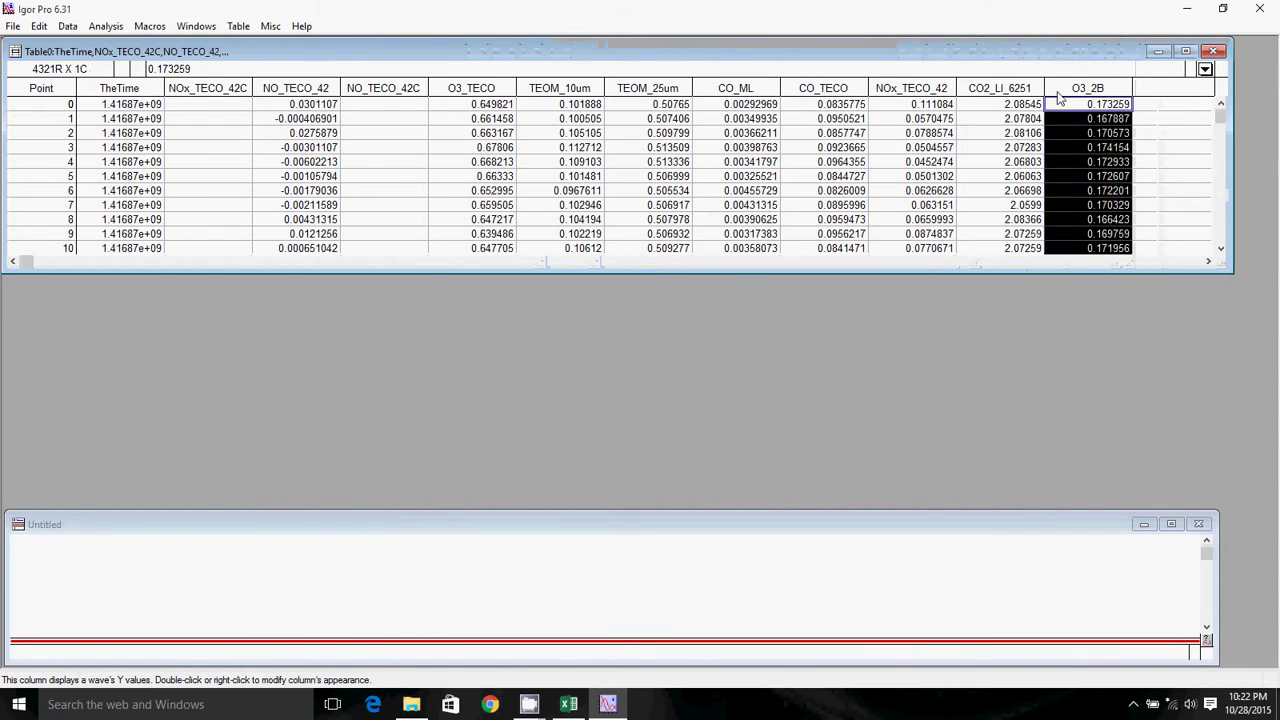
{"action": "left_click", "coordinate": [1000, 88]}
{"action": "left_click", "coordinate": [911, 88]}
{"action": "left_click", "coordinate": [823, 104]}
{"action": "left_click", "coordinate": [736, 88]}
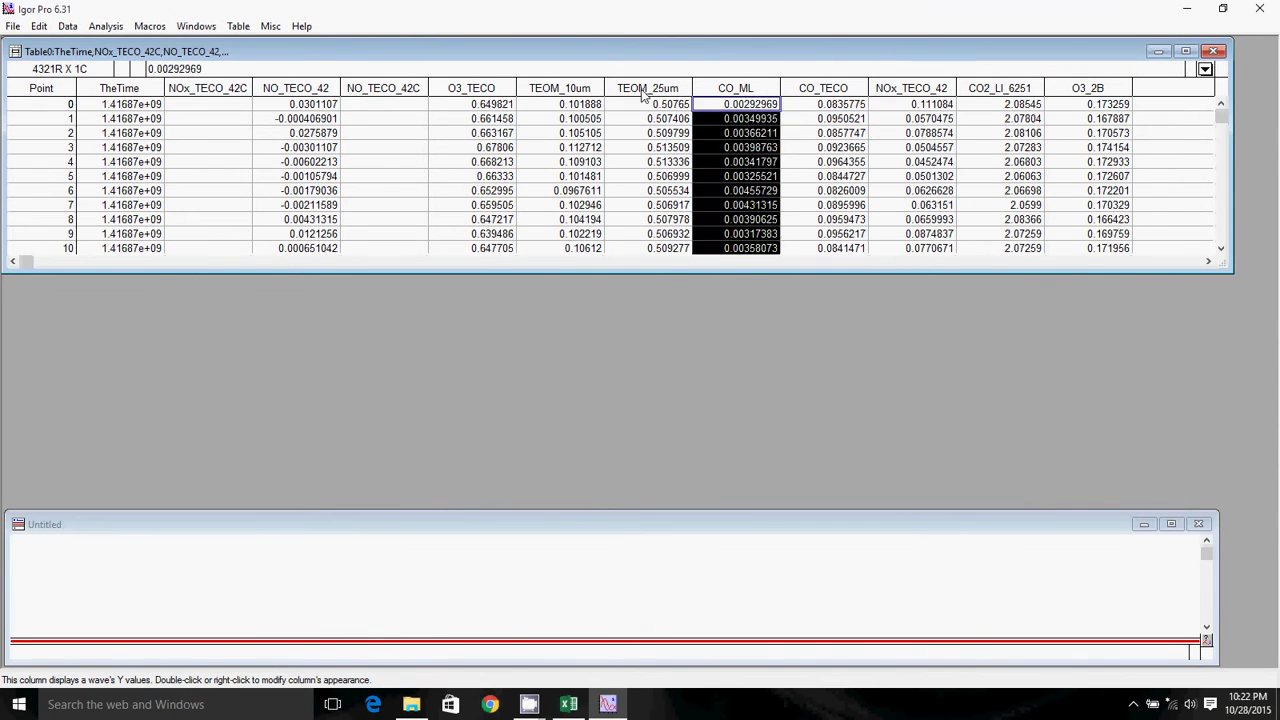
{"action": "left_click", "coordinate": [647, 88]}
{"action": "left_click", "coordinate": [559, 88]}
{"action": "left_click", "coordinate": [471, 88]}
{"action": "left_click", "coordinate": [383, 88]}
{"action": "left_click", "coordinate": [296, 88]}
{"action": "left_click", "coordinate": [207, 88]}
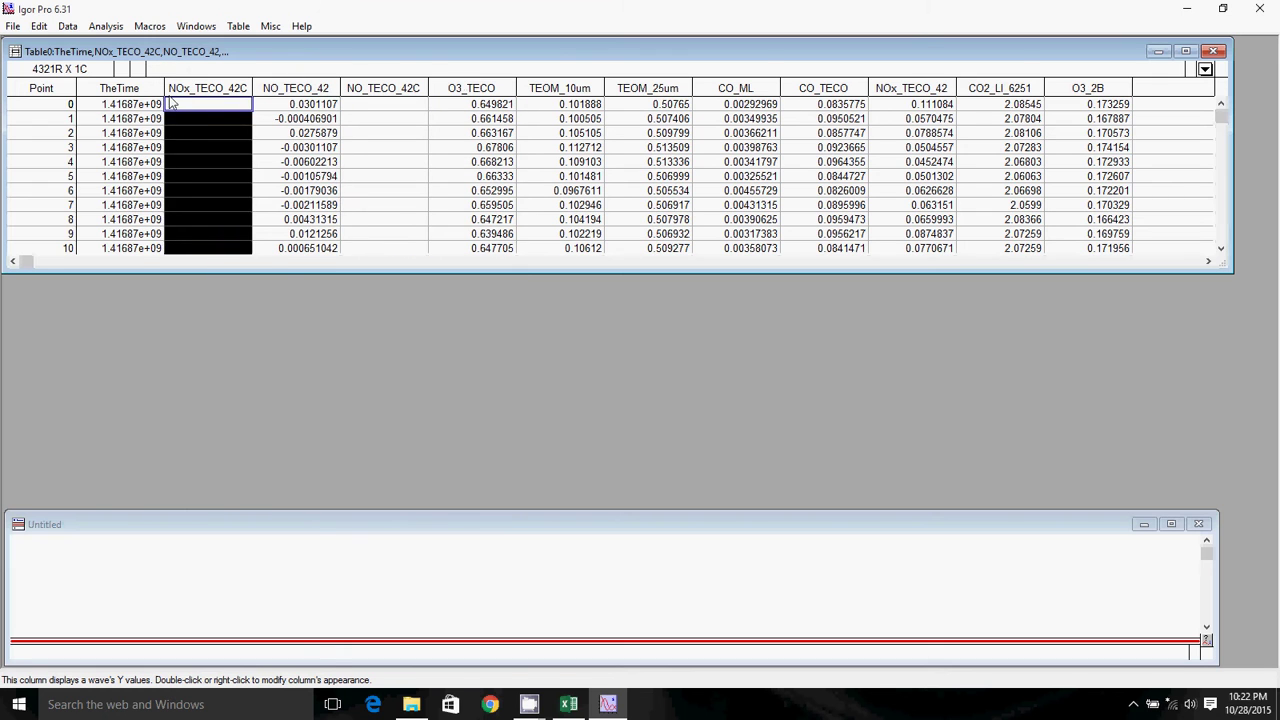
{"action": "left_click", "coordinate": [120, 88]}
{"action": "left_click", "coordinate": [1260, 9]}
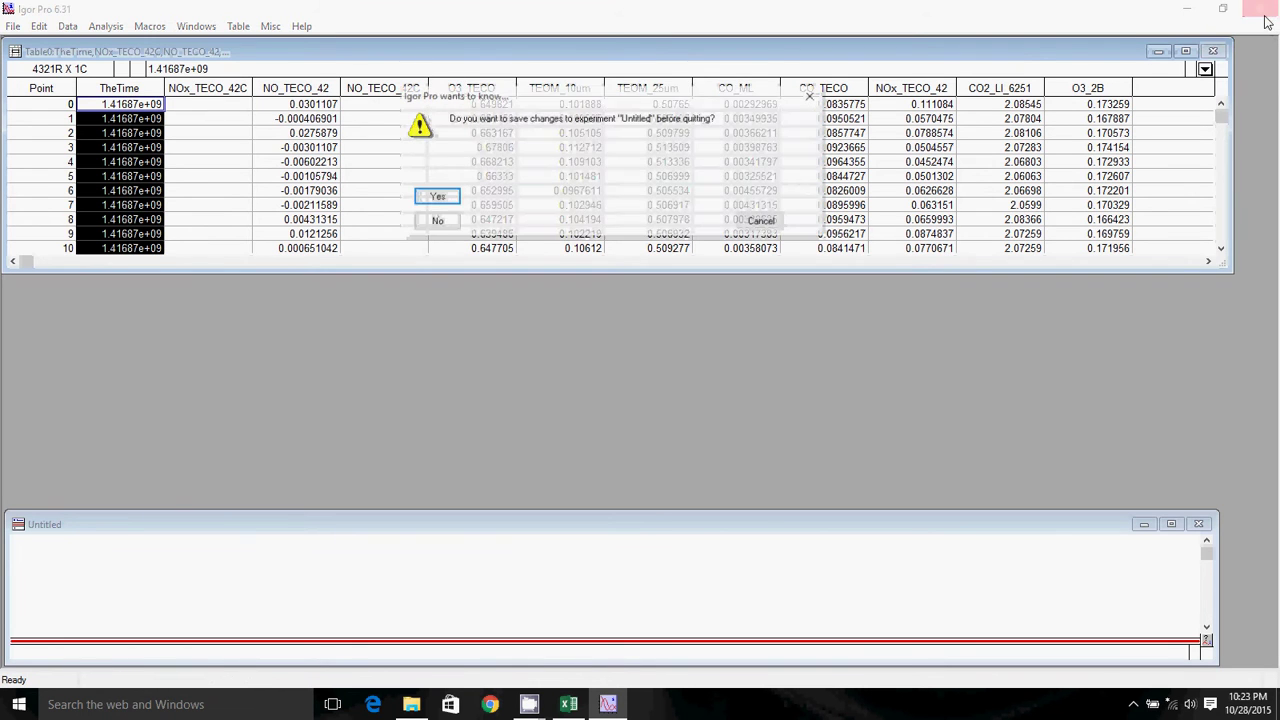
Step: Quit Igor without saving, close Book1 with Don't Save, and discard the clipboard data
{"action": "left_click", "coordinate": [436, 221]}
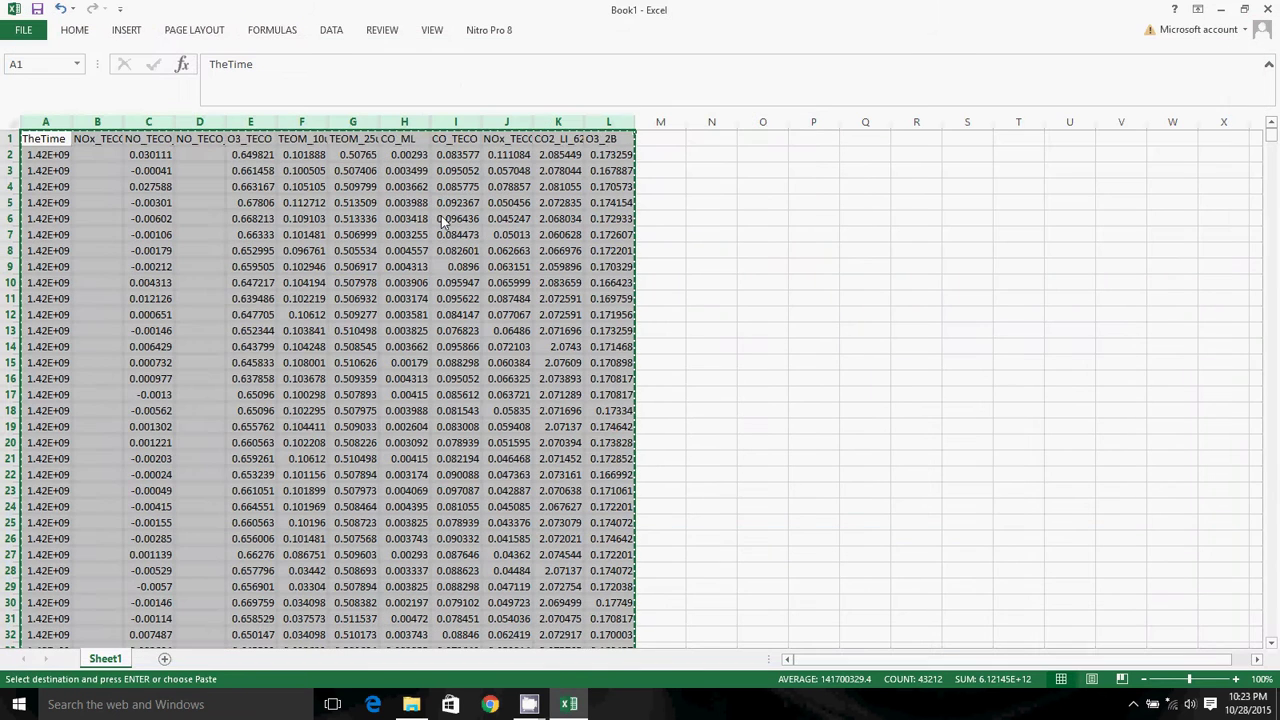
{"action": "left_click", "coordinate": [1259, 9]}
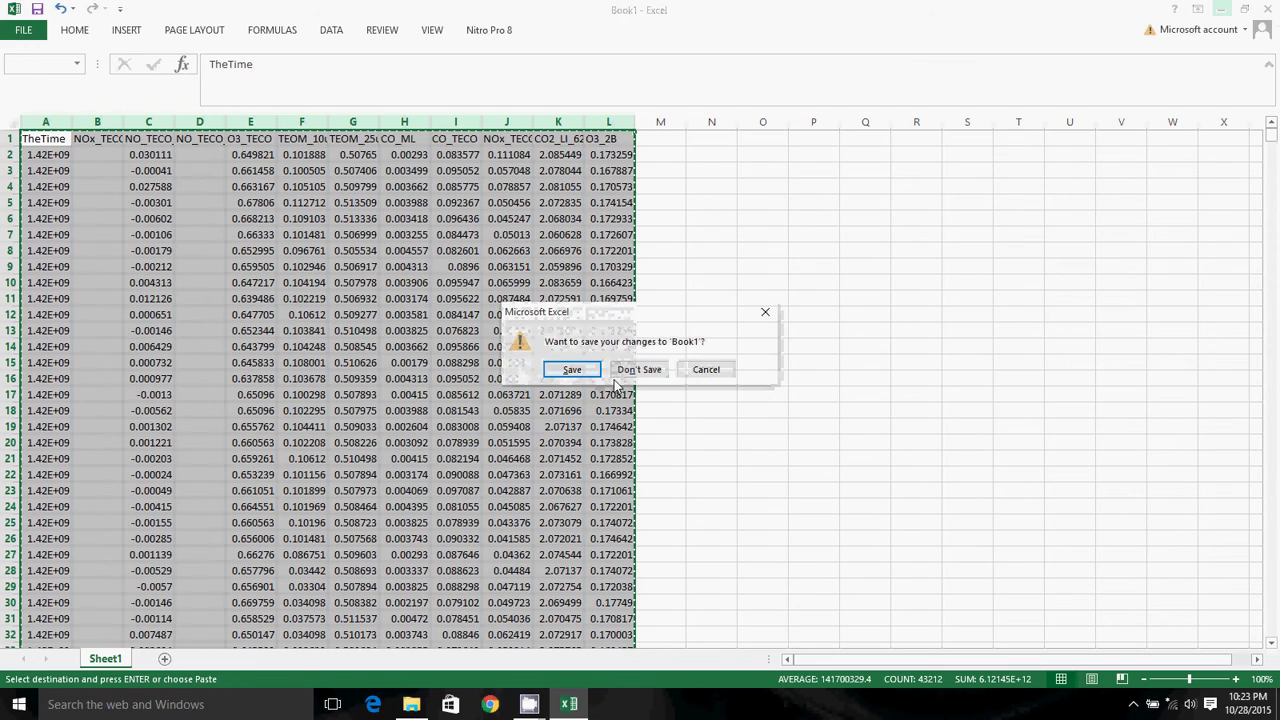
{"action": "left_click", "coordinate": [645, 369]}
{"action": "left_click", "coordinate": [643, 401]}
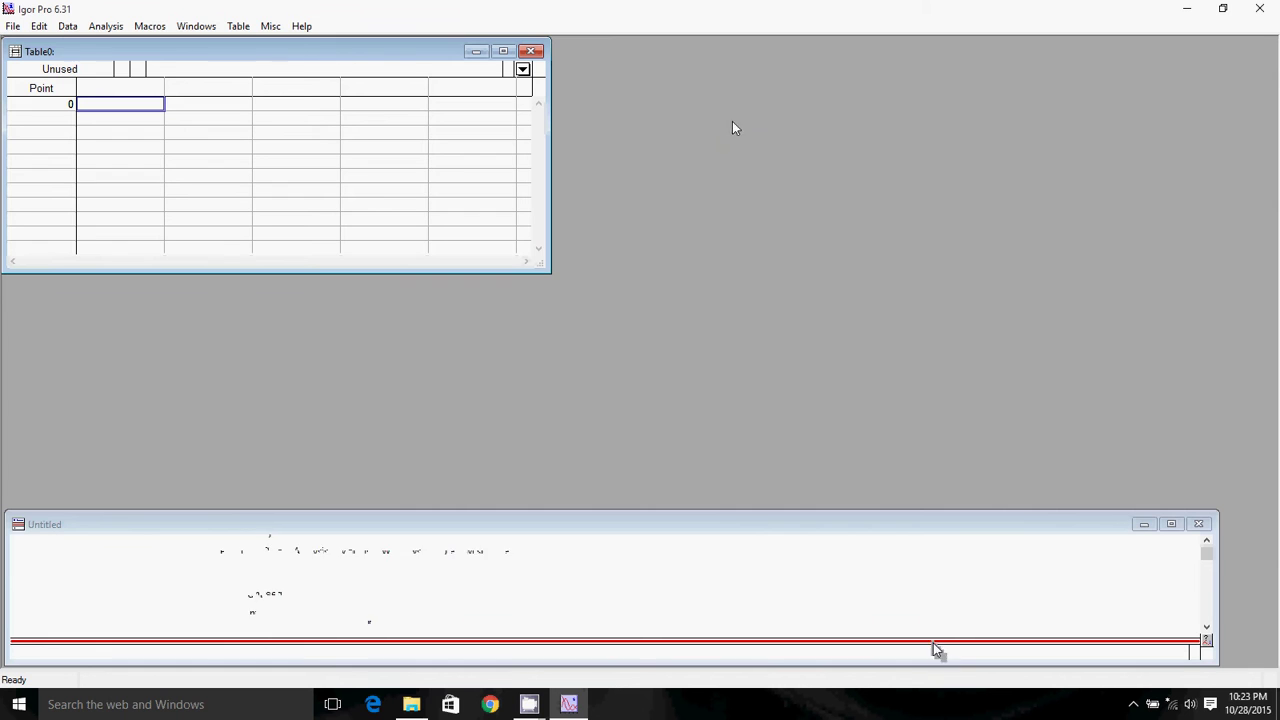
Step: Open the LAR_DataMasher_Ver2_ce415.ipf procedure file and minimize its code window
{"action": "left_click", "coordinate": [13, 26]}
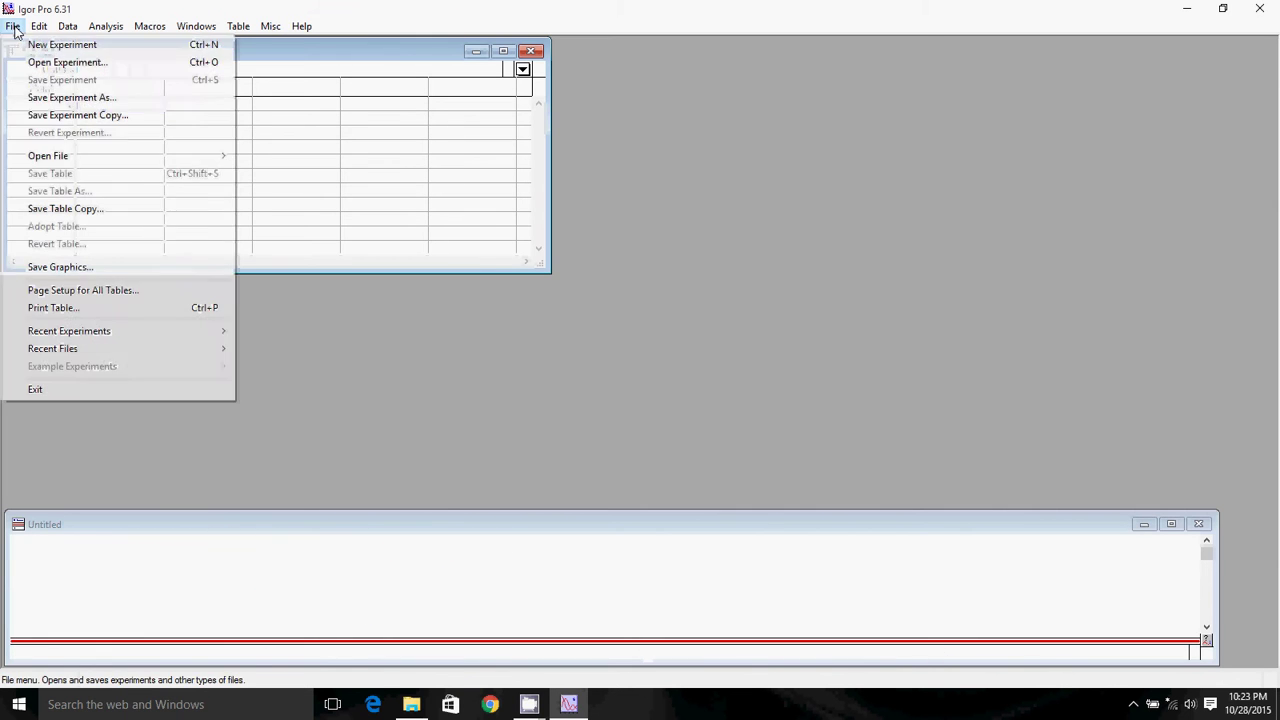
{"action": "mouse_move", "coordinate": [66, 160]}
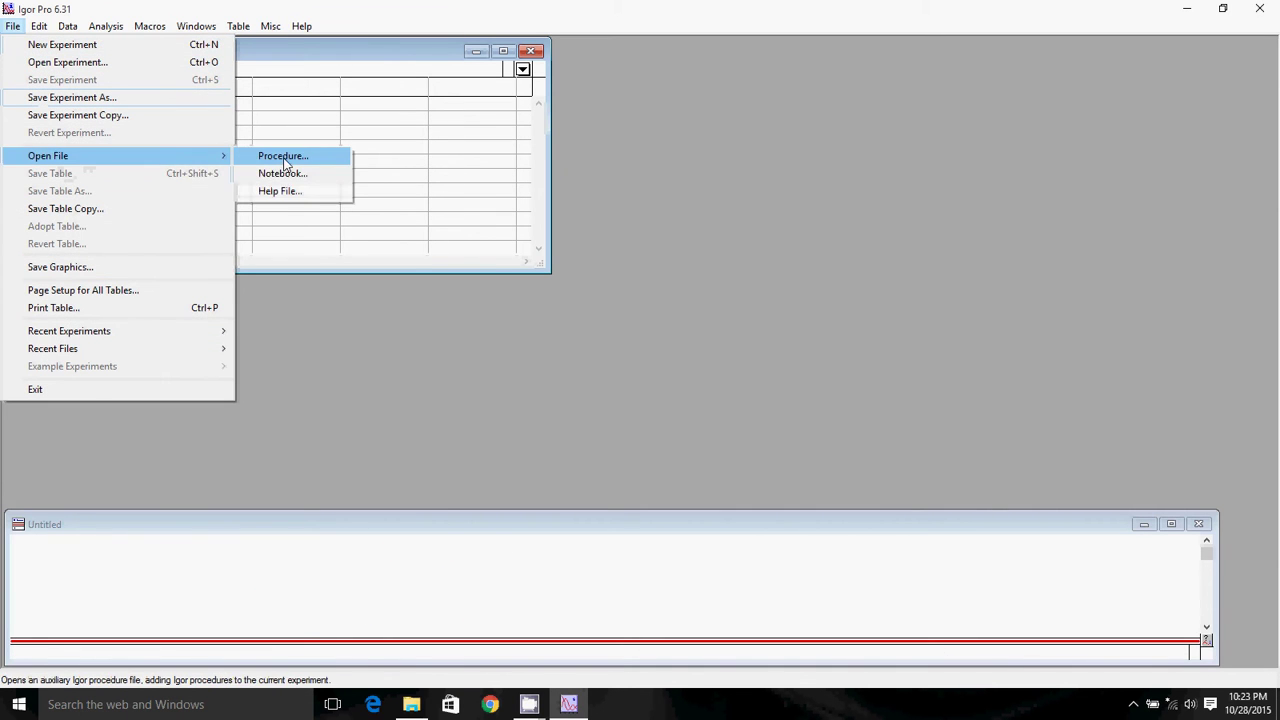
{"action": "left_click", "coordinate": [284, 158]}
{"action": "left_click", "coordinate": [379, 212]}
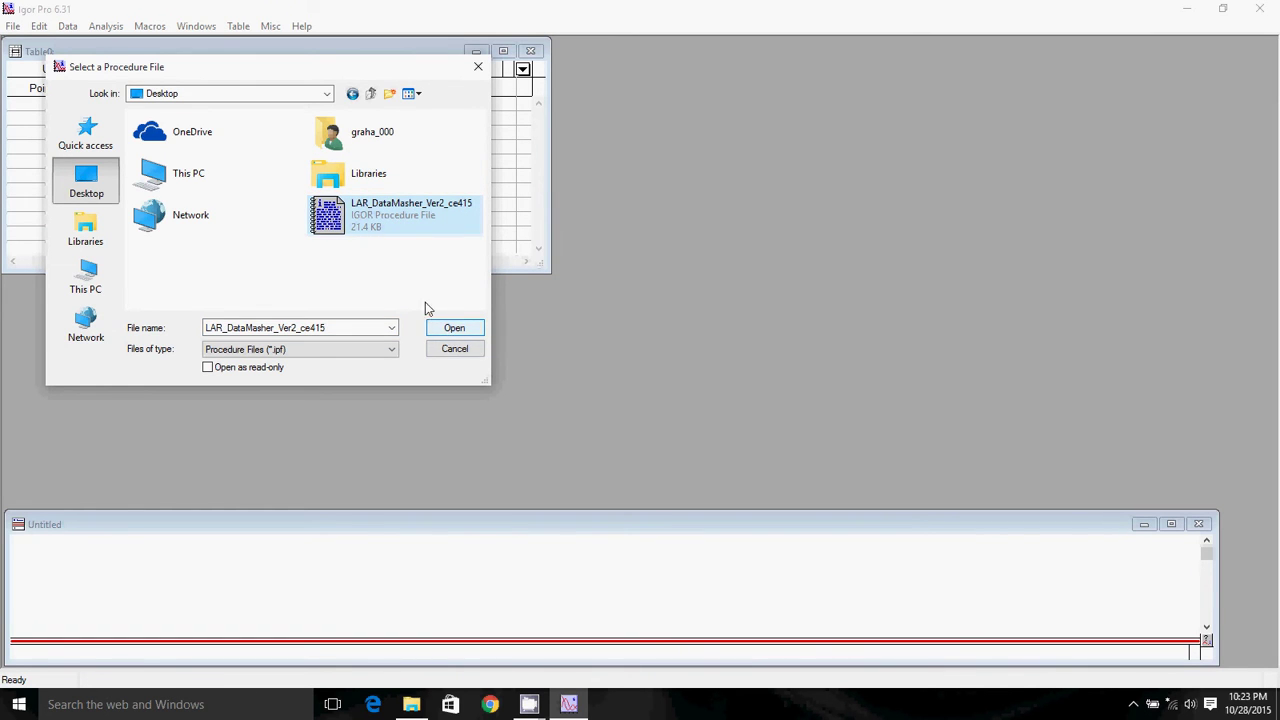
{"action": "left_click", "coordinate": [455, 329]}
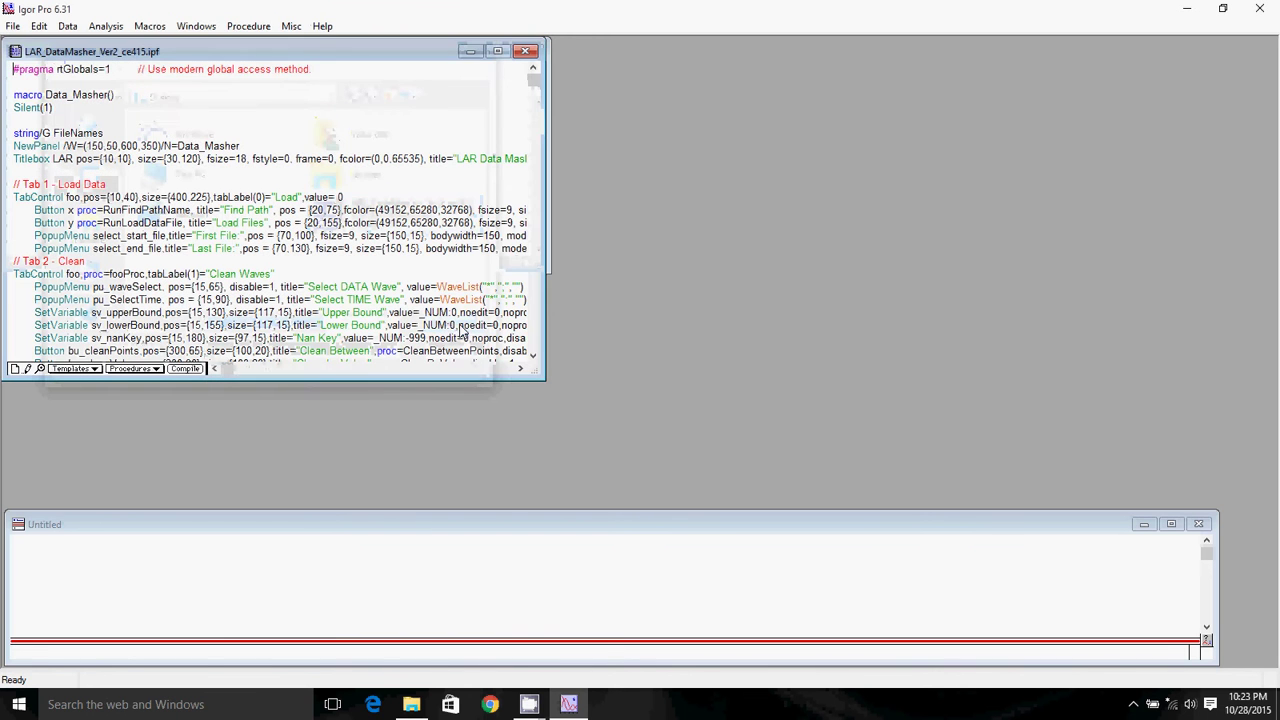
{"action": "left_click_drag", "start_coordinate": [273, 57], "coordinate": [579, 69]}
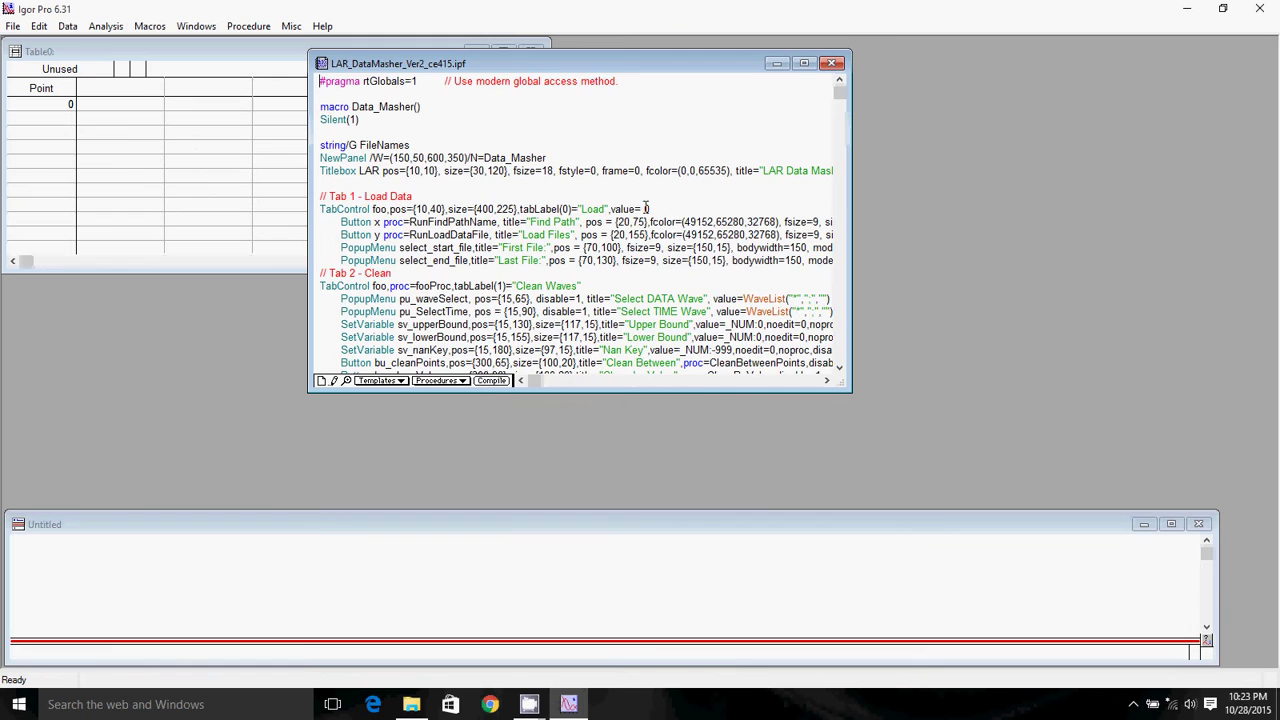
{"action": "scroll", "coordinate": [514, 234], "scroll_direction": "down", "scroll_amount": 15}
{"action": "scroll", "coordinate": [523, 246], "scroll_direction": "up", "scroll_amount": 20}
{"action": "left_click", "coordinate": [777, 63]}
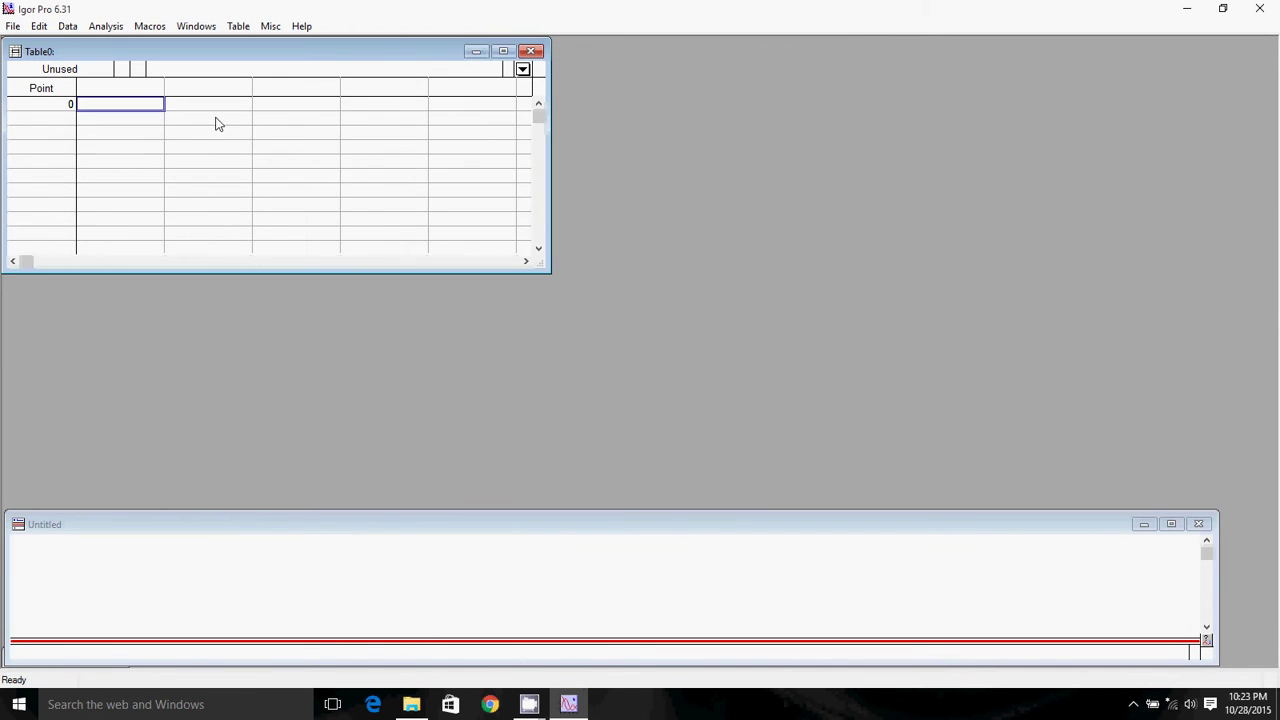
Step: Launch the Data_Masher macro panel, move it aside, and close the empty Table0
{"action": "left_click", "coordinate": [150, 27]}
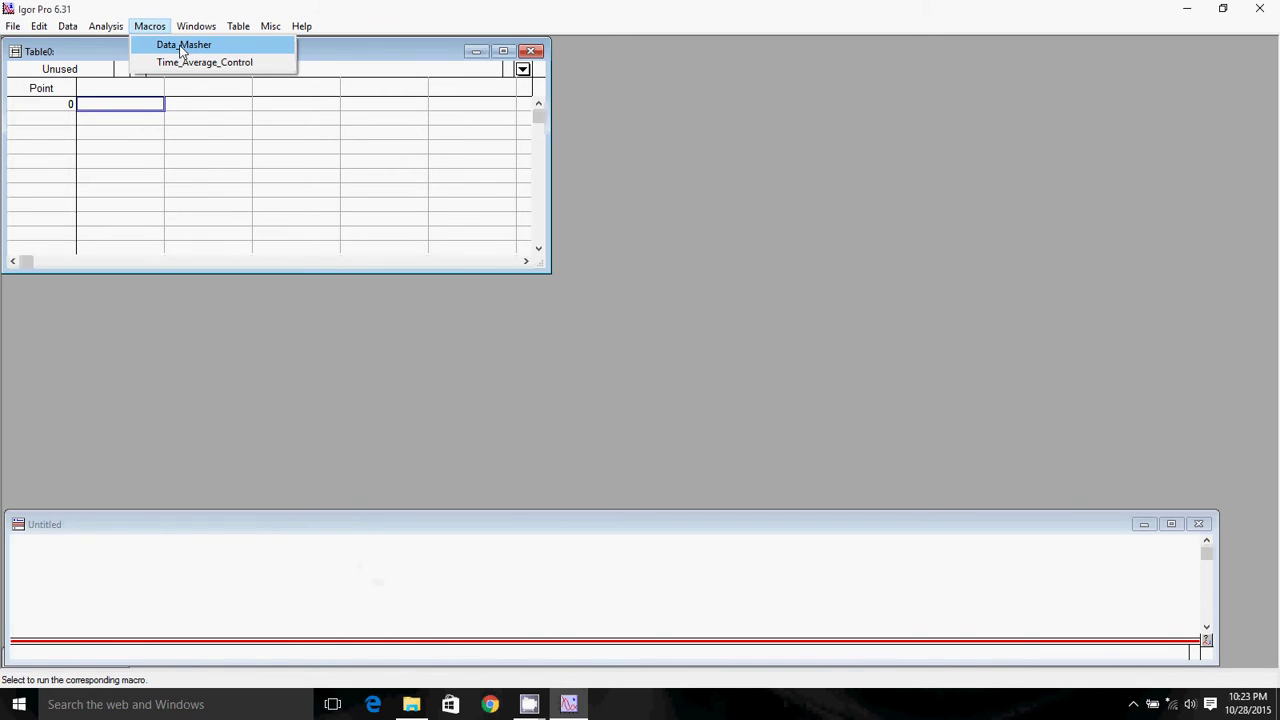
{"action": "left_click", "coordinate": [180, 46]}
{"action": "left_click_drag", "start_coordinate": [180, 46], "coordinate": [760, 78]}
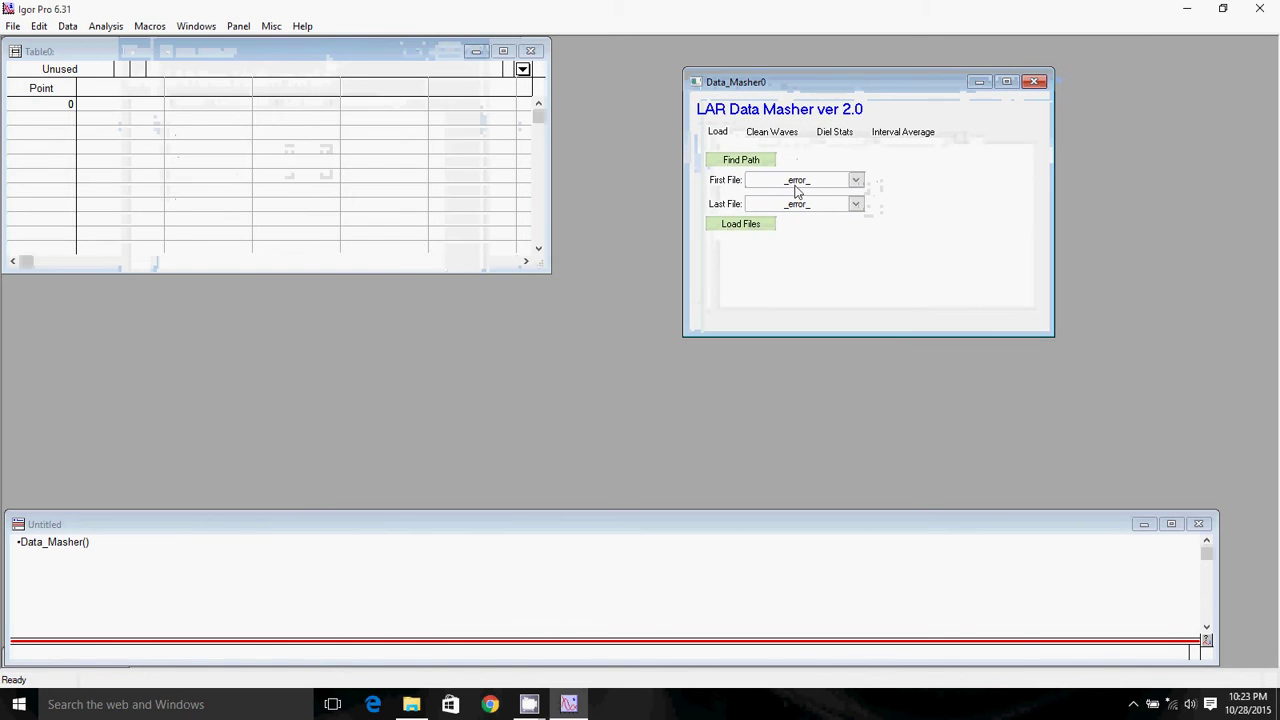
{"action": "left_click", "coordinate": [530, 51]}
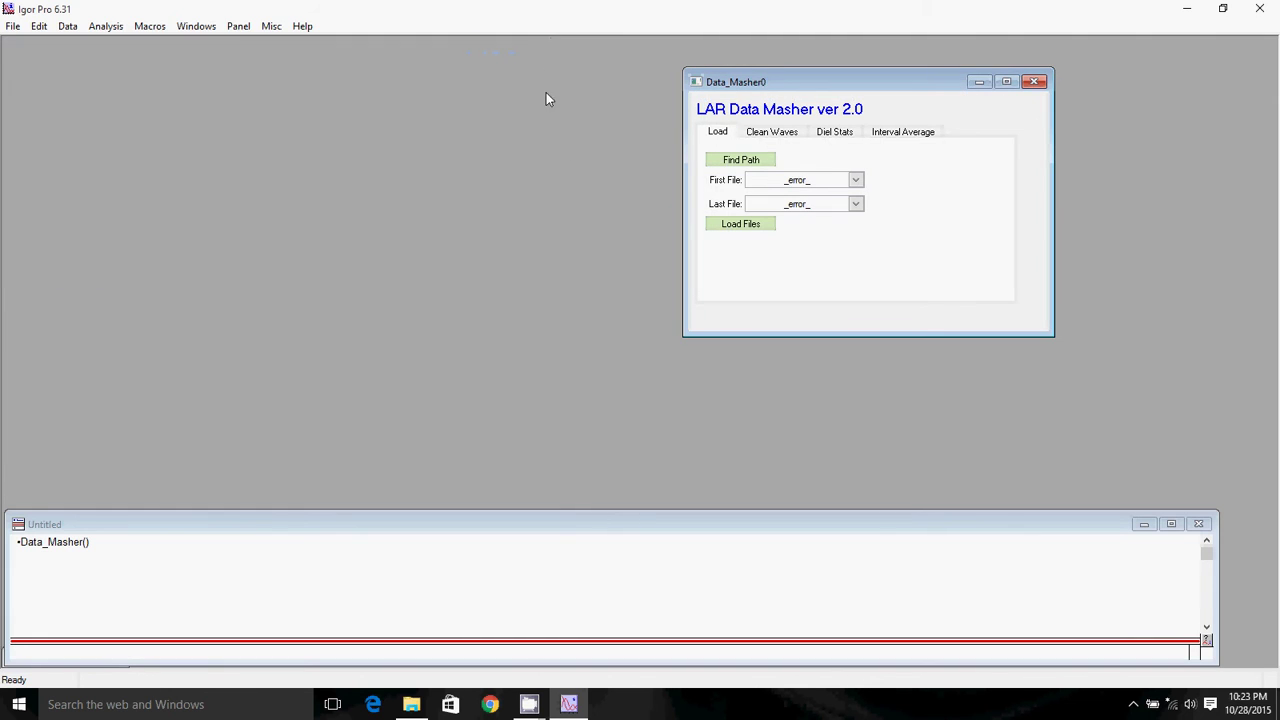
Step: Set the data path to the Desktop and load AQ_Lab_Volts_141125 through AQ_Lab_Volts_141127
{"action": "left_click", "coordinate": [743, 165]}
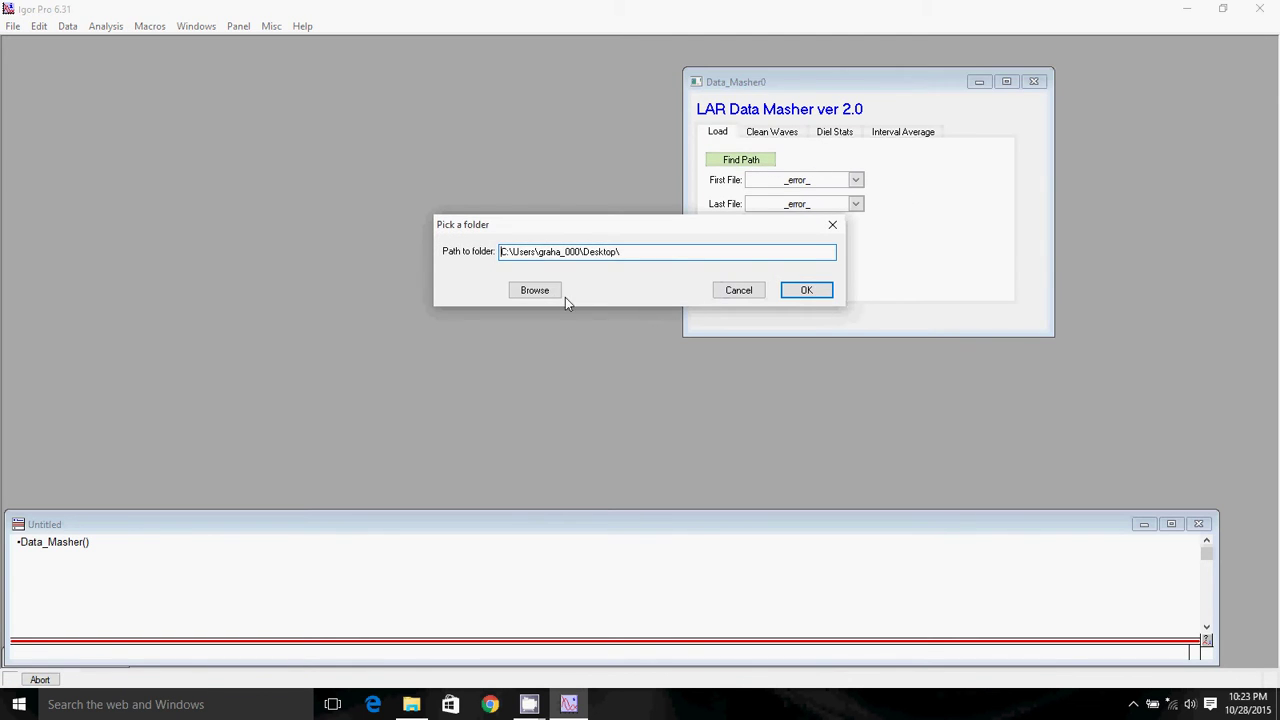
{"action": "left_click", "coordinate": [535, 290]}
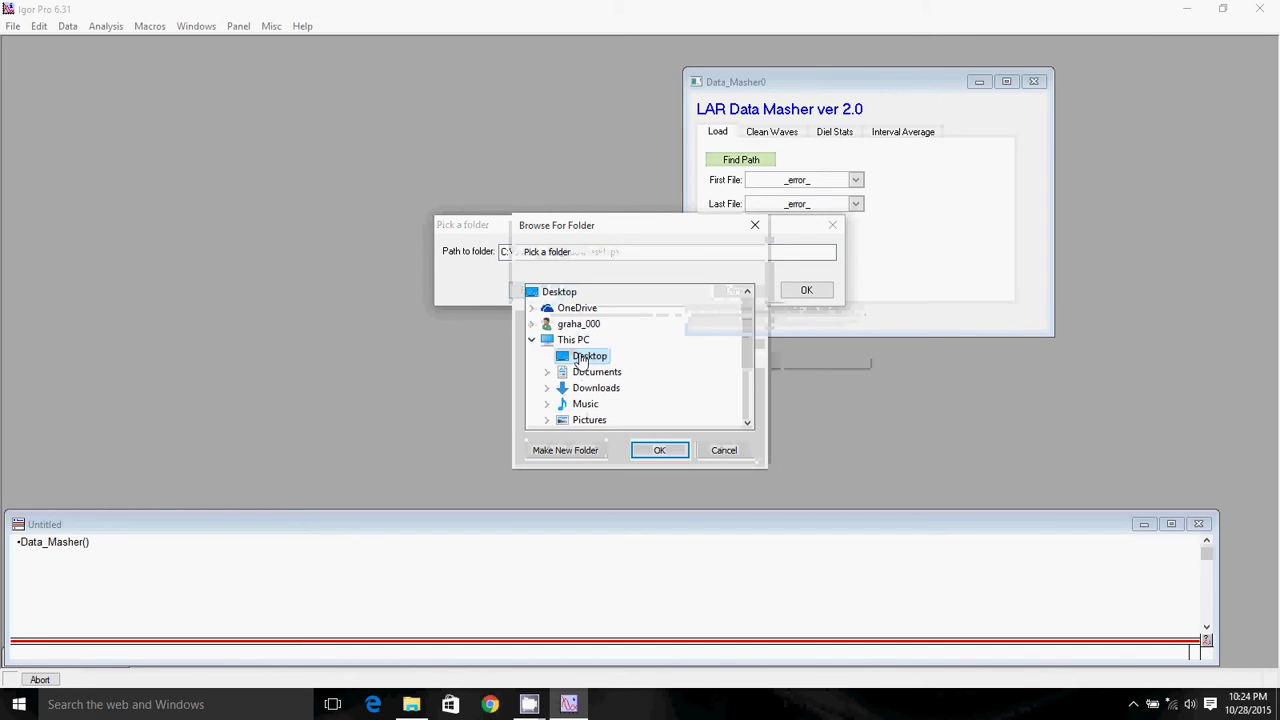
{"action": "left_click", "coordinate": [660, 450]}
{"action": "left_click", "coordinate": [816, 291]}
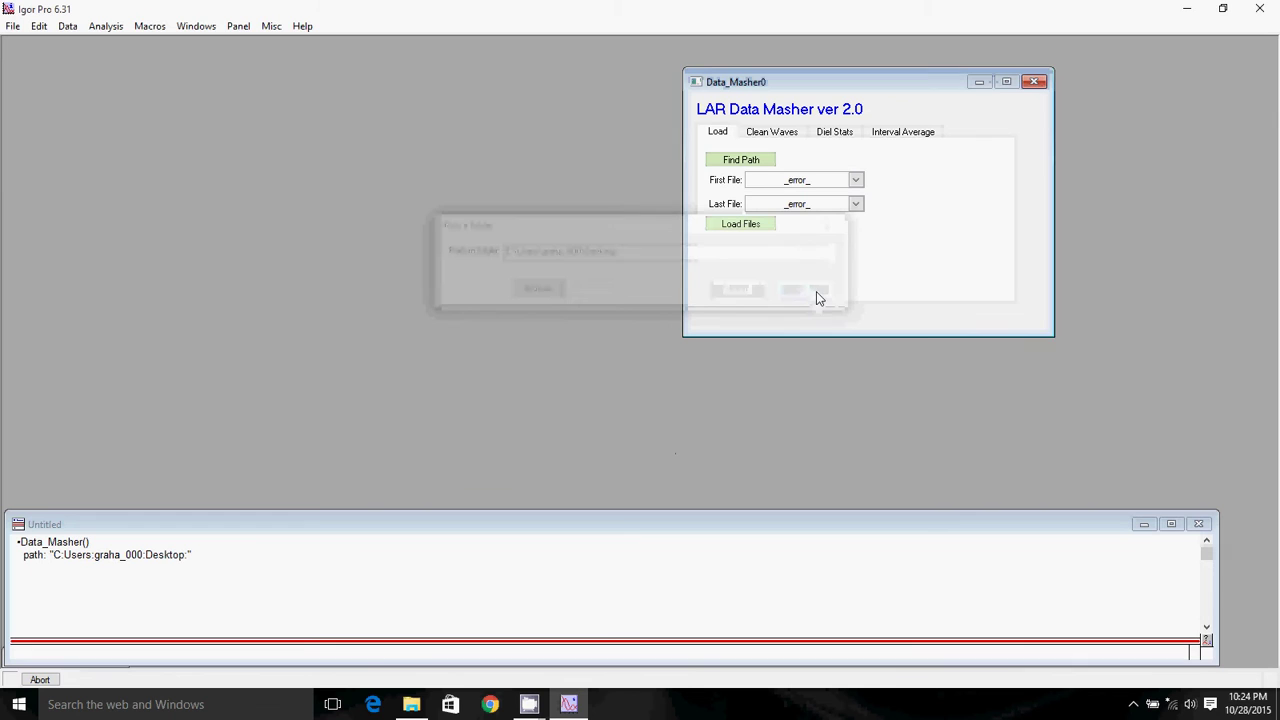
{"action": "left_click", "coordinate": [856, 180]}
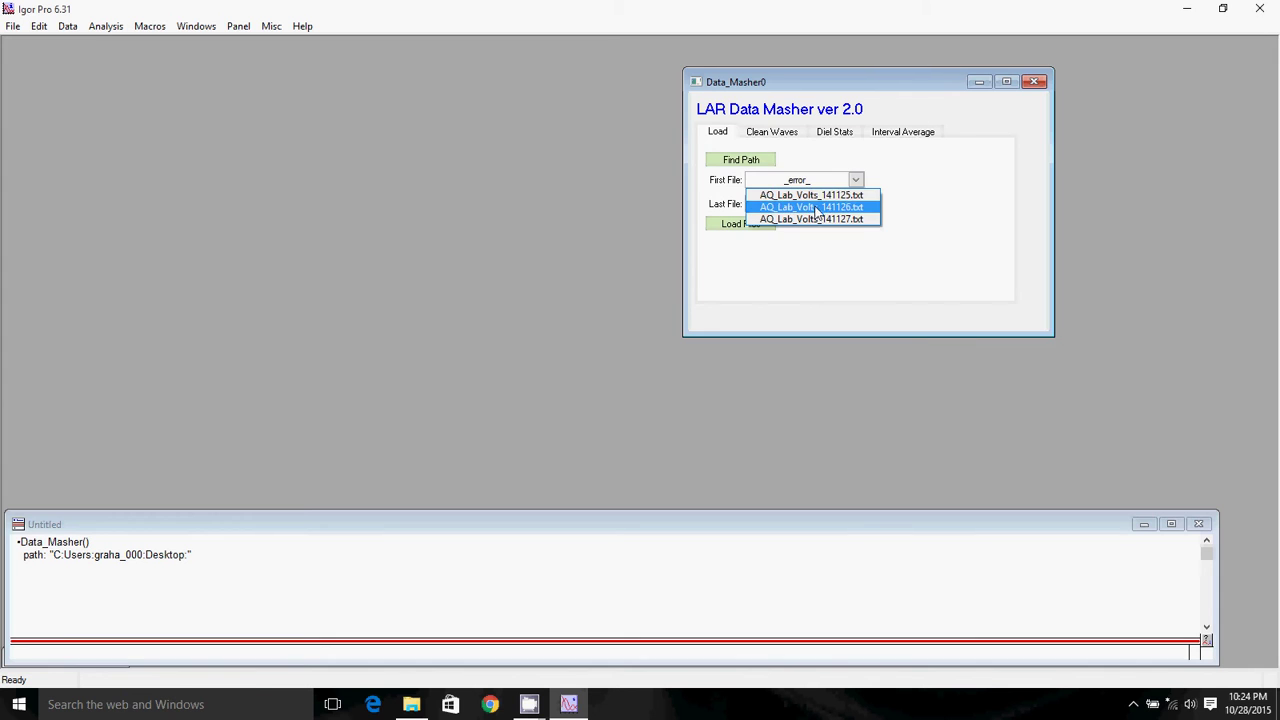
{"action": "left_click", "coordinate": [808, 196]}
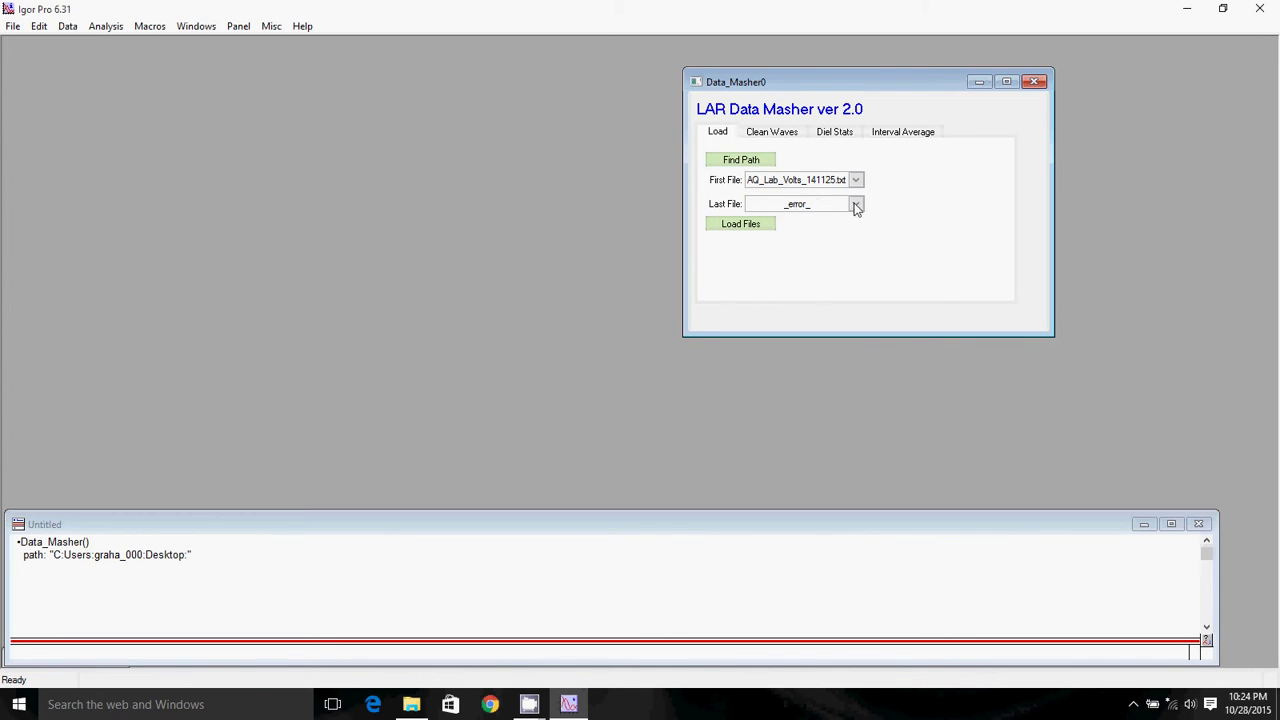
{"action": "left_click", "coordinate": [857, 205]}
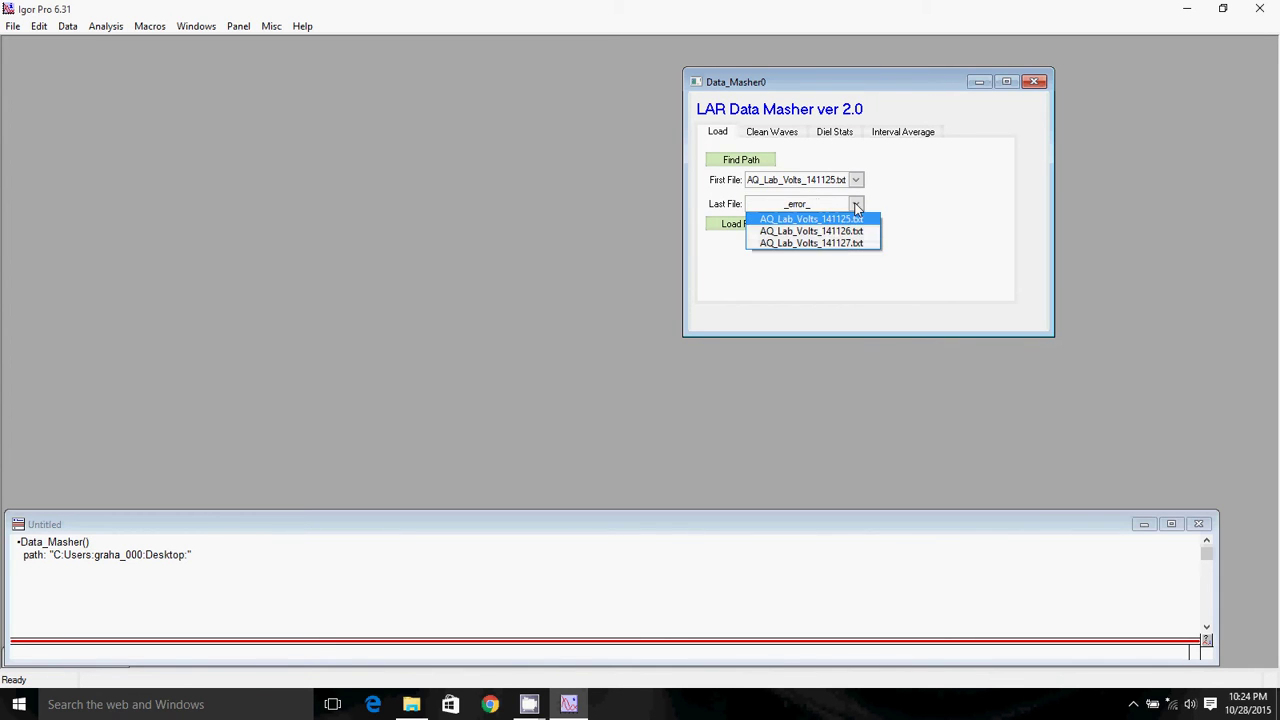
{"action": "left_click", "coordinate": [840, 243]}
{"action": "left_click", "coordinate": [749, 229]}
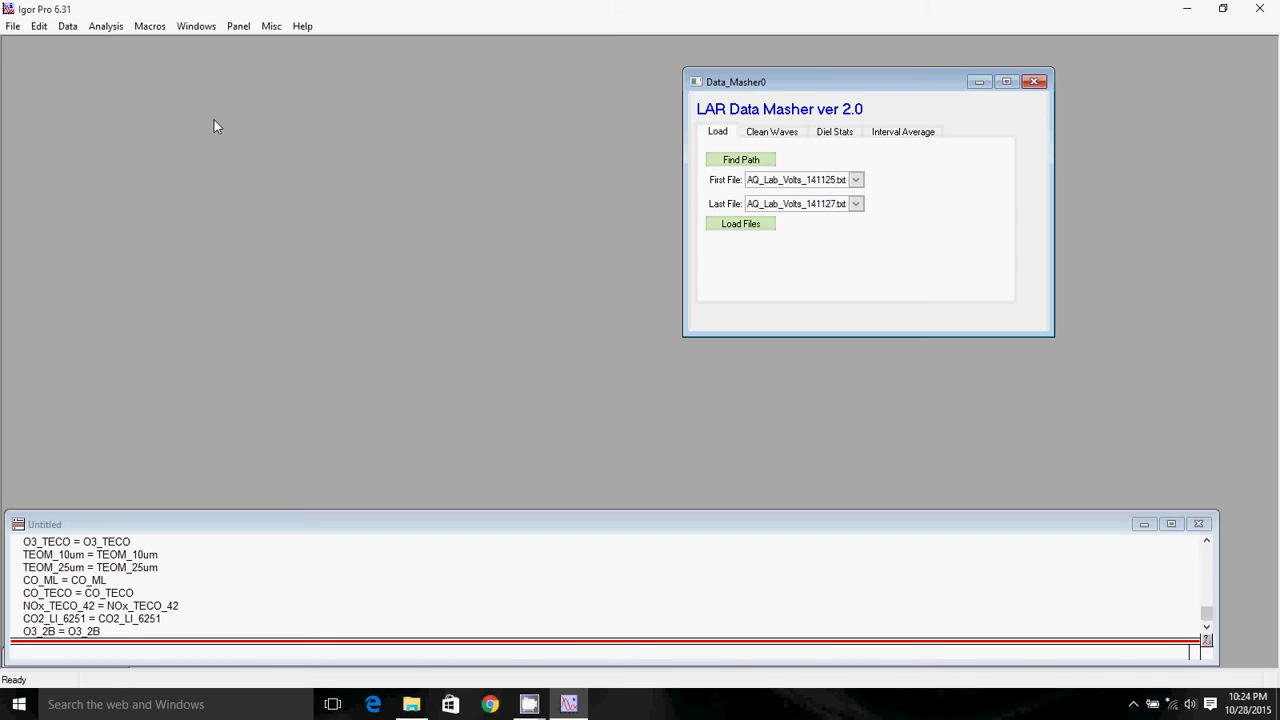
Step: Create a new table containing every loaded wave from CO_ML through TheTime
{"action": "left_click", "coordinate": [194, 26]}
{"action": "left_click", "coordinate": [216, 63]}
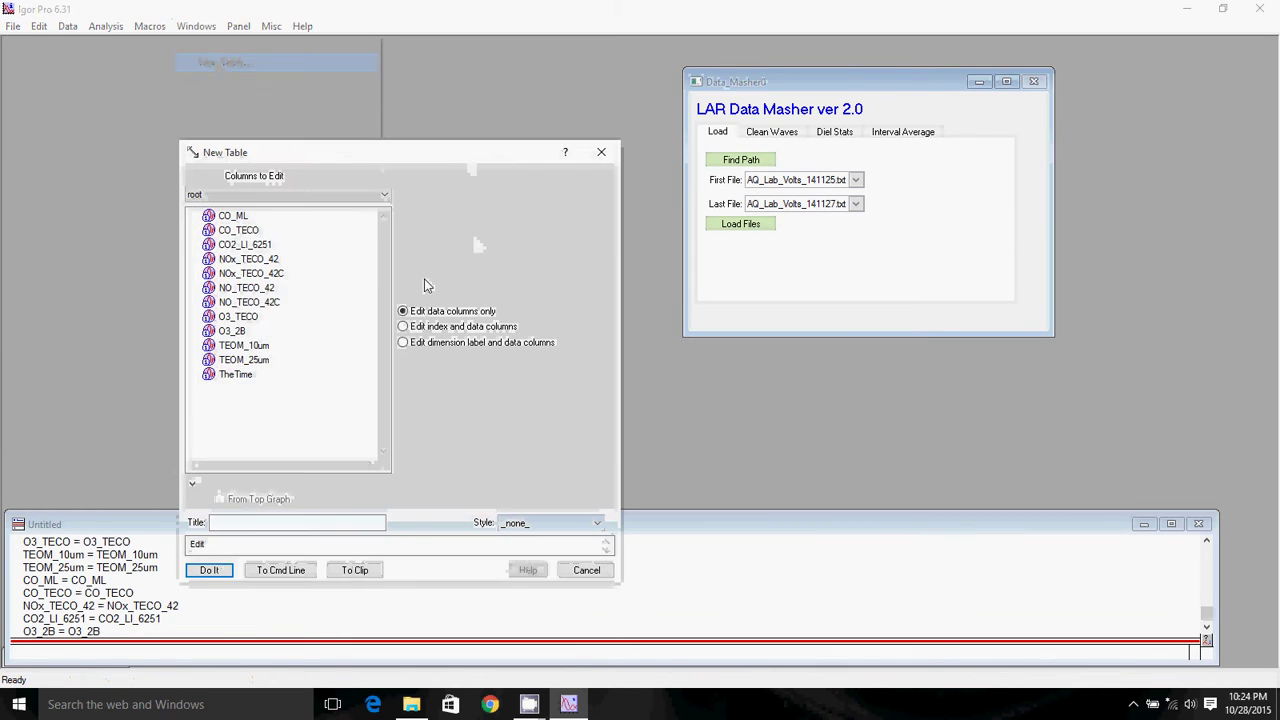
{"action": "left_click", "coordinate": [234, 216]}
{"action": "left_click", "coordinate": [245, 375], "text": "shift"}
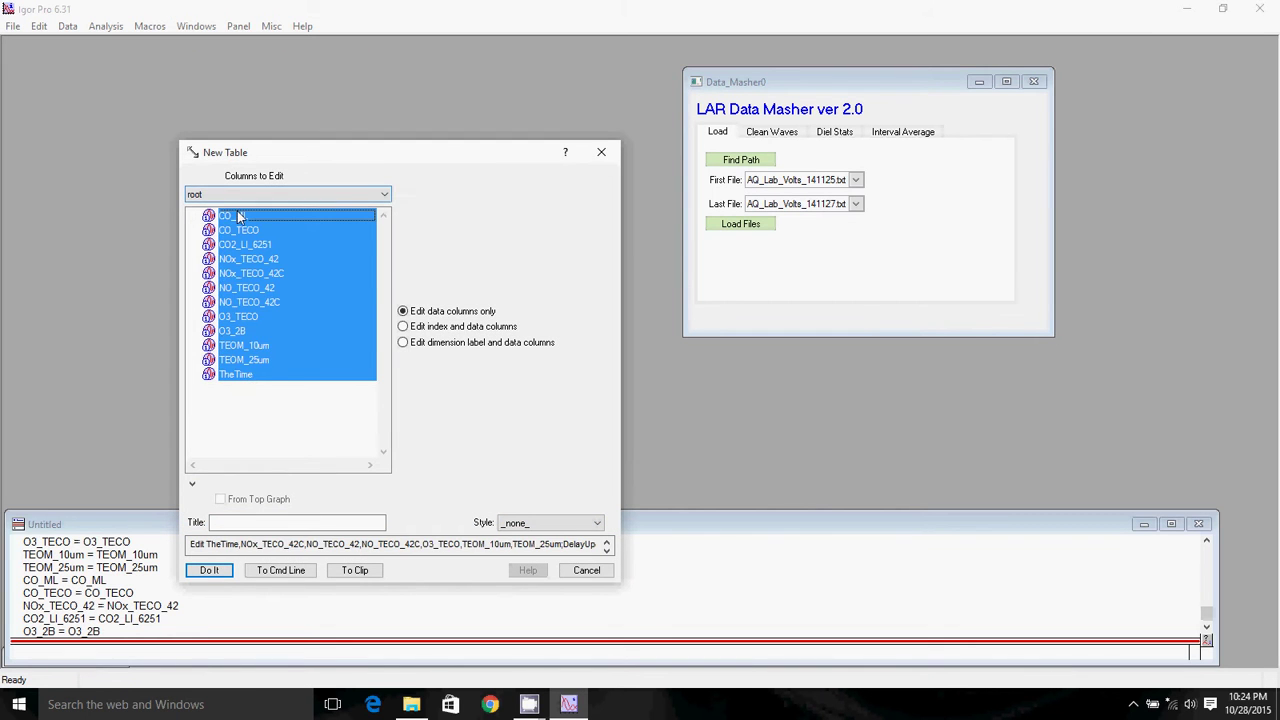
{"action": "left_click", "coordinate": [300, 194]}
{"action": "left_click", "coordinate": [244, 376], "text": "shift"}
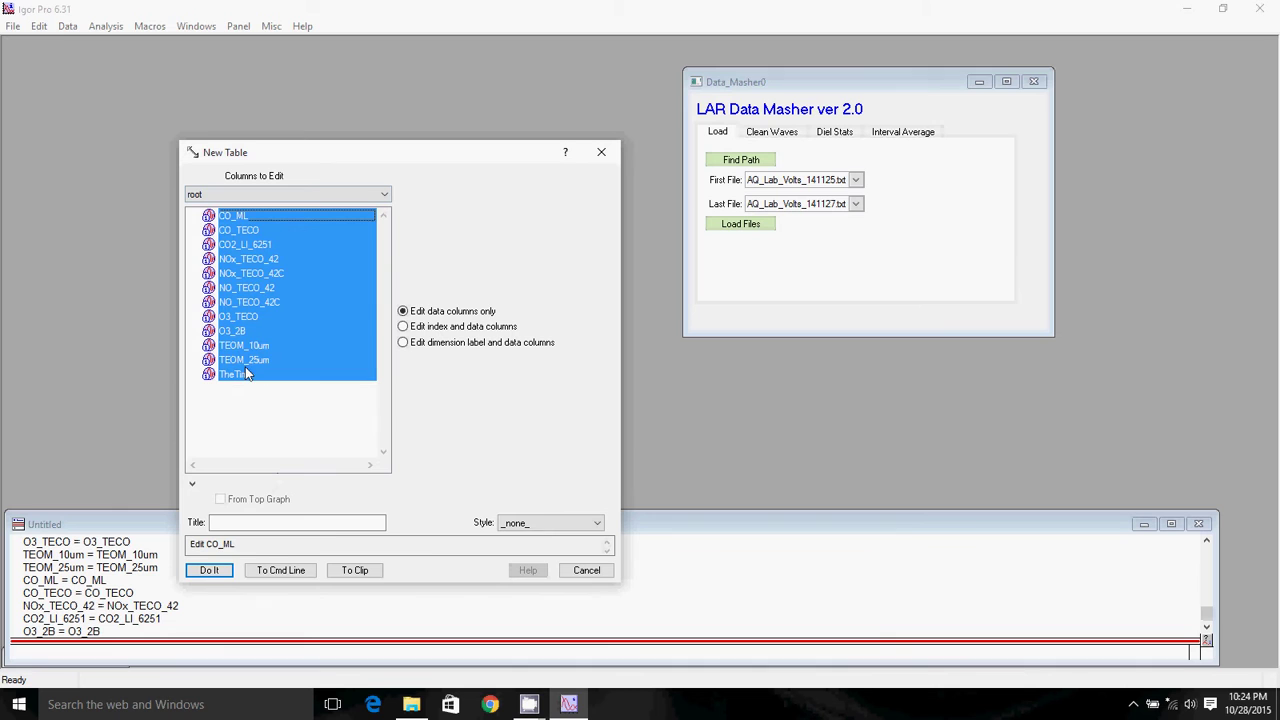
{"action": "left_click", "coordinate": [208, 572]}
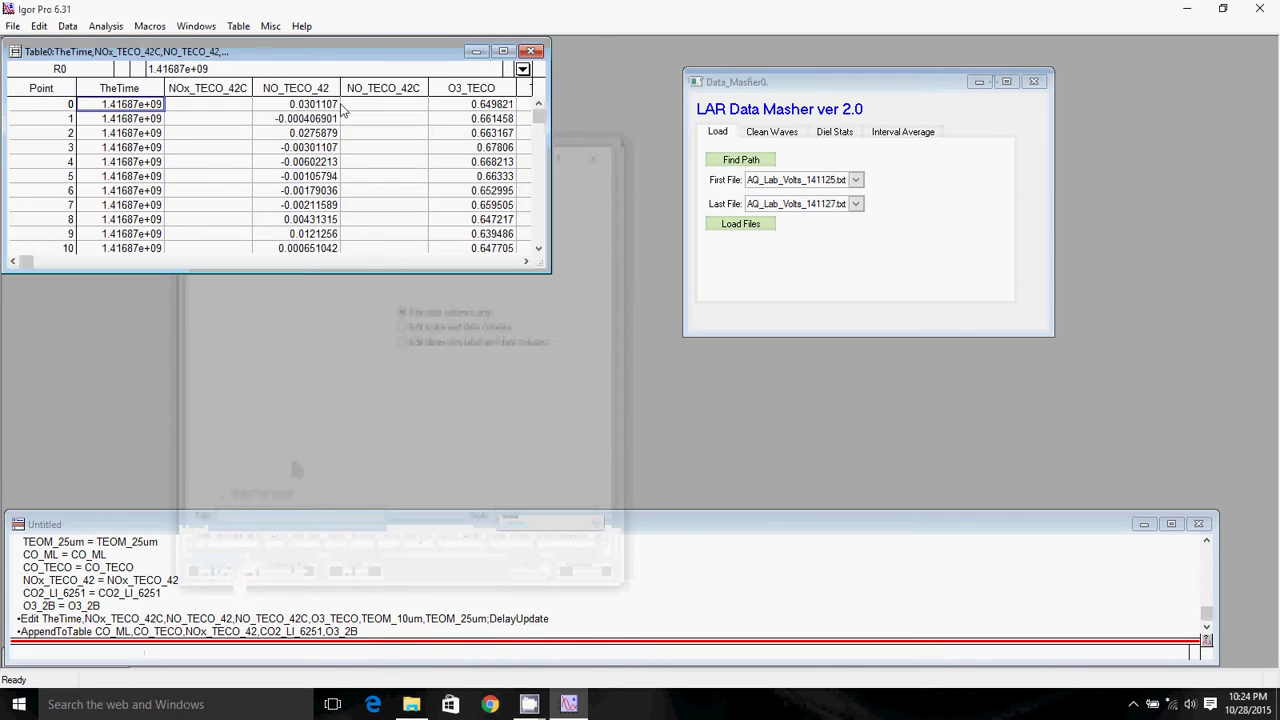
Step: Reposition and widen the table so all columns show, then inspect the first TheTime values
{"action": "left_click_drag", "start_coordinate": [333, 56], "coordinate": [381, 82]}
{"action": "left_click_drag", "start_coordinate": [598, 147], "coordinate": [1225, 147]}
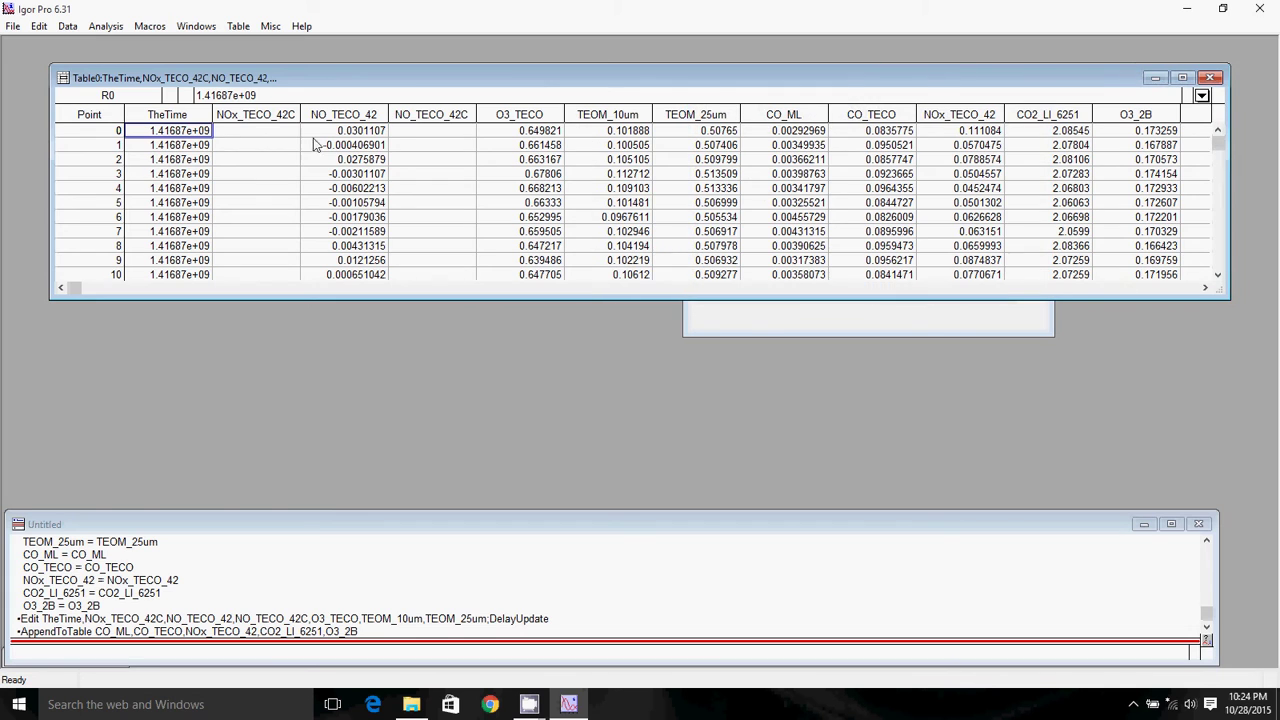
{"action": "left_click", "coordinate": [343, 131]}
{"action": "left_click", "coordinate": [188, 134]}
{"action": "left_click", "coordinate": [186, 140]}
{"action": "left_click", "coordinate": [188, 134]}
{"action": "left_click", "coordinate": [187, 145]}
{"action": "left_click", "coordinate": [185, 135]}
{"action": "left_click", "coordinate": [188, 148]}
{"action": "left_click", "coordinate": [192, 135]}
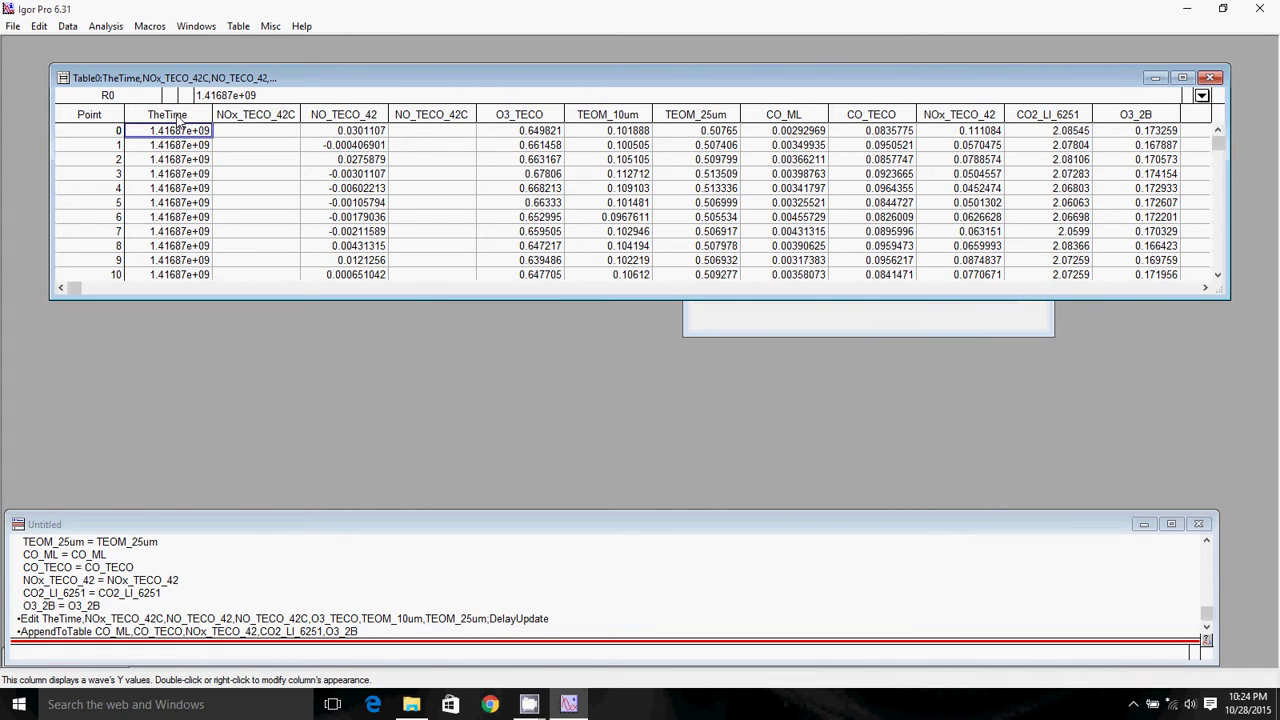
{"action": "right_click", "coordinate": [184, 118]}
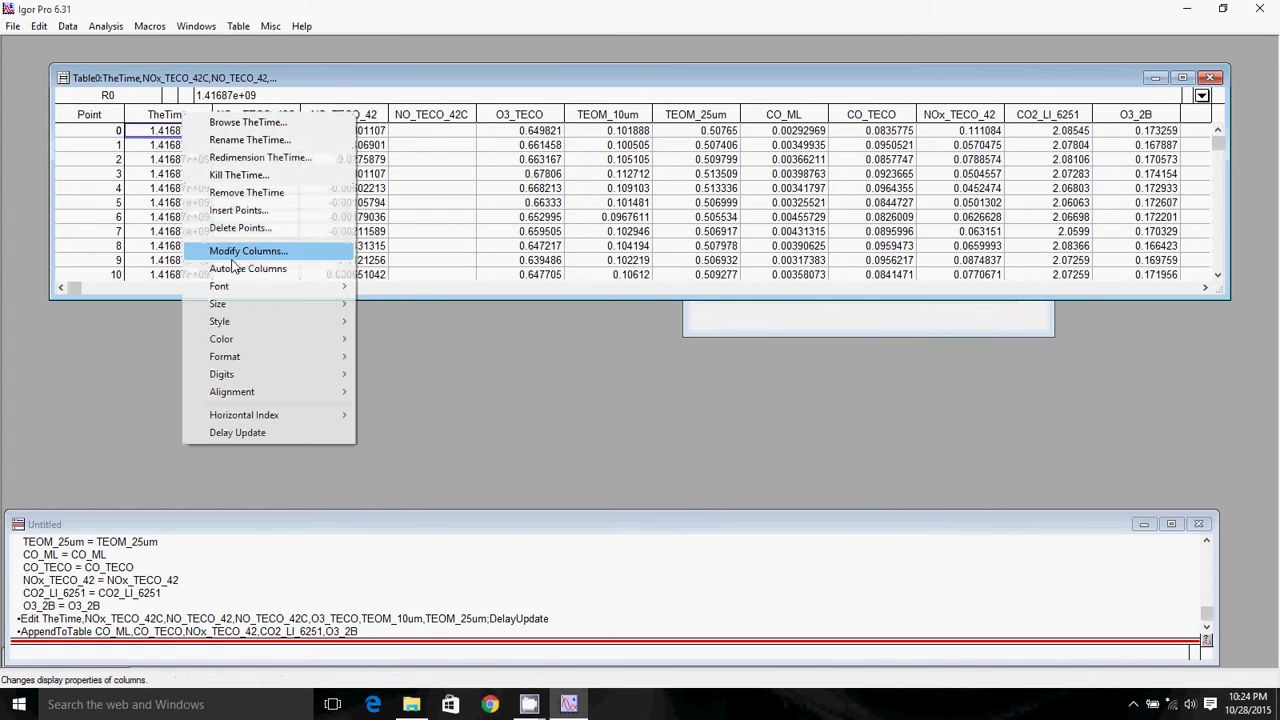
{"action": "mouse_move", "coordinate": [233, 380]}
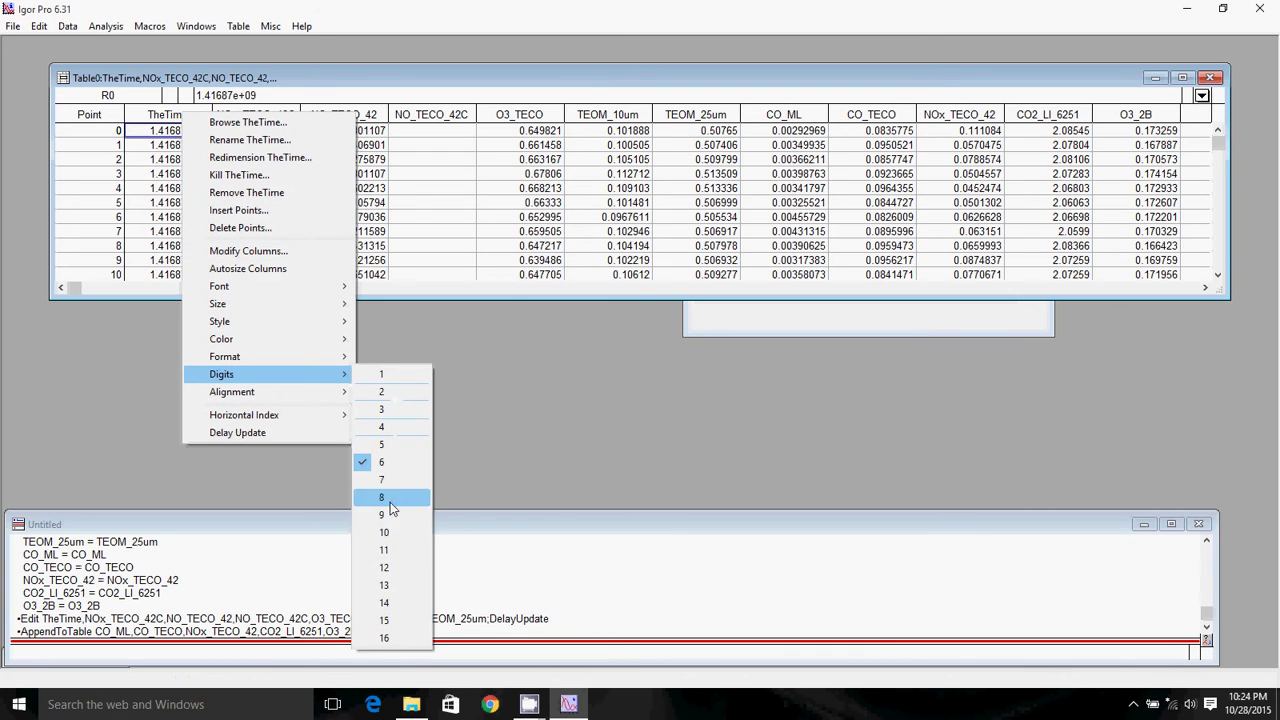
{"action": "left_click", "coordinate": [388, 554]}
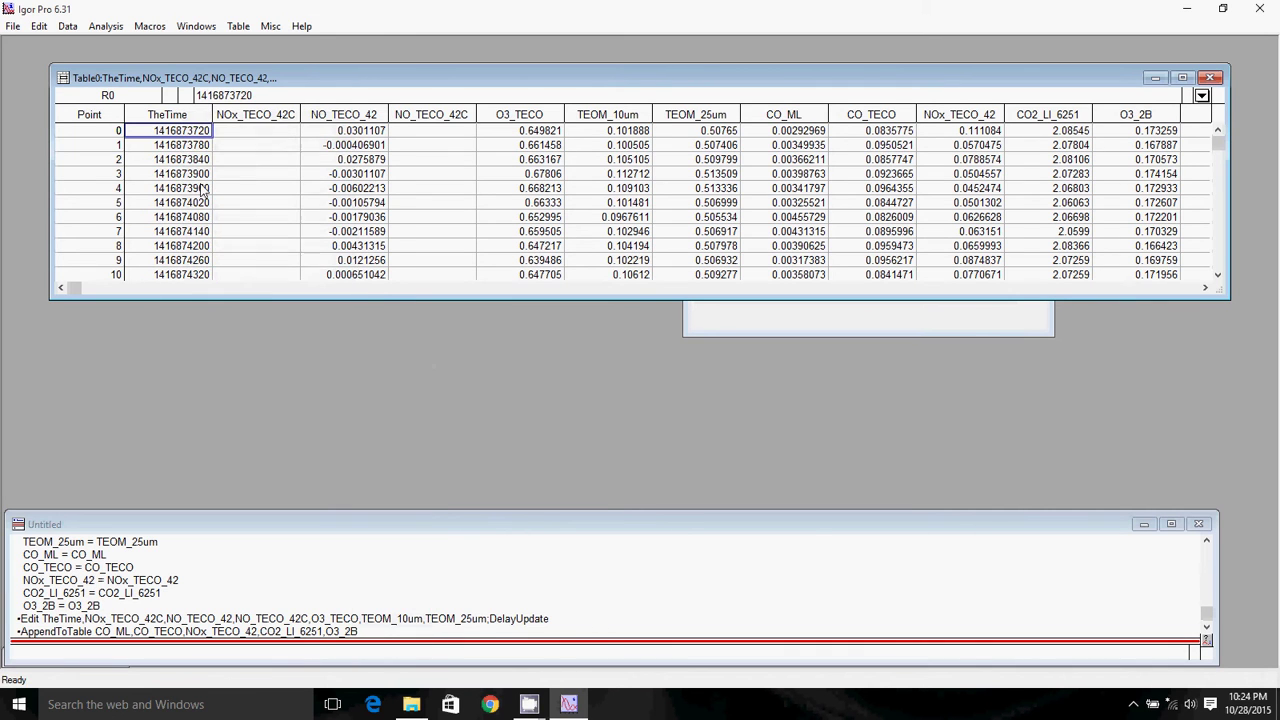
{"action": "left_click", "coordinate": [184, 146]}
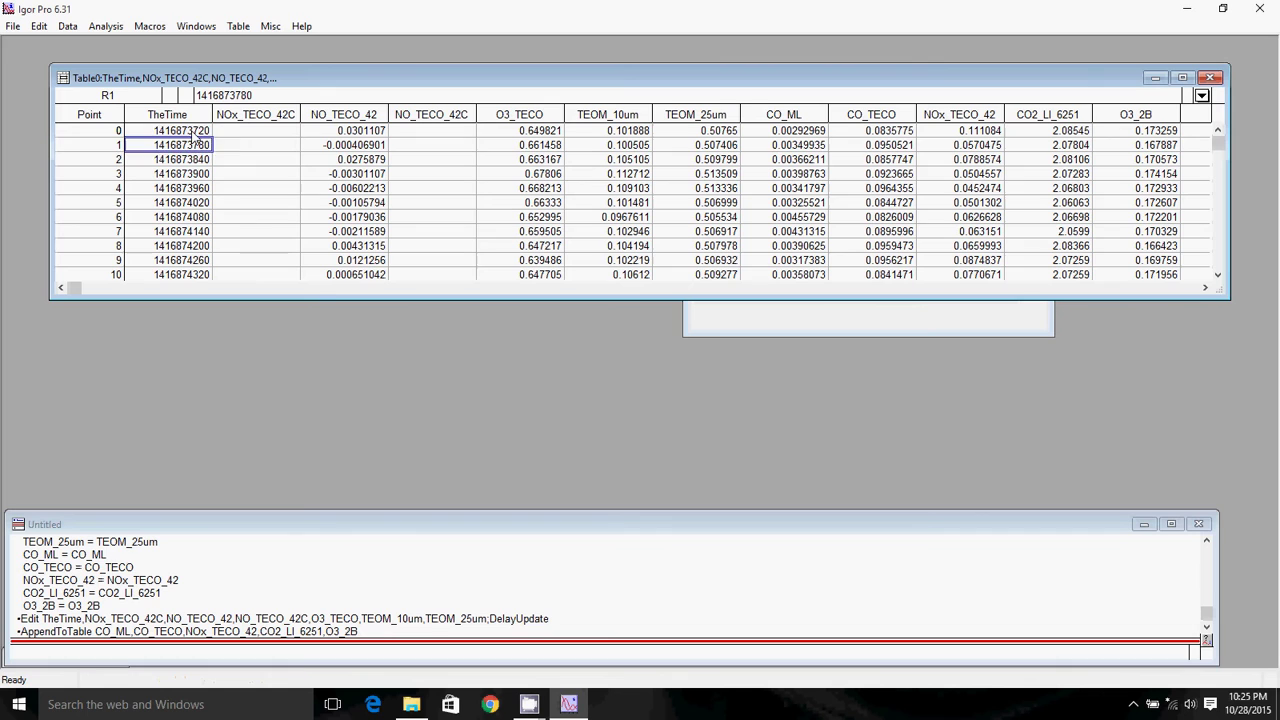
{"action": "left_click", "coordinate": [195, 159]}
{"action": "left_click", "coordinate": [192, 145]}
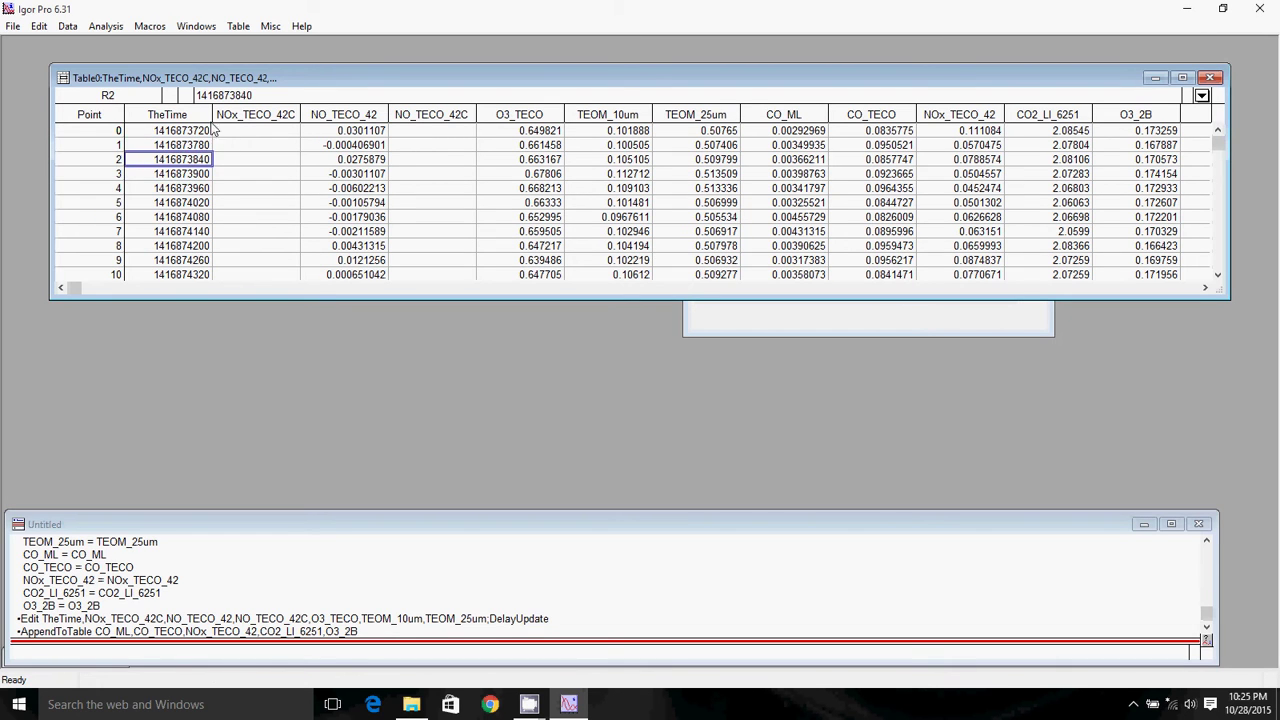
{"action": "left_click", "coordinate": [192, 131]}
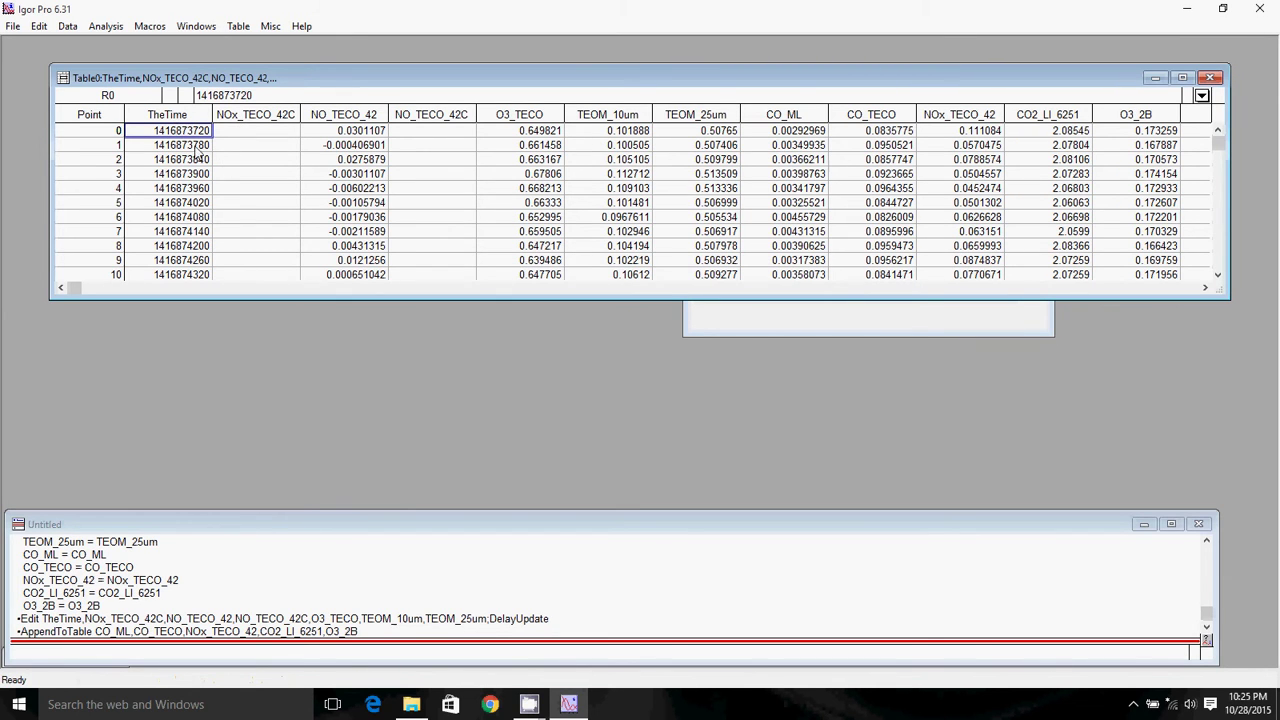
Step: Format the TheTime column as Date and Time
{"action": "right_click", "coordinate": [187, 116]}
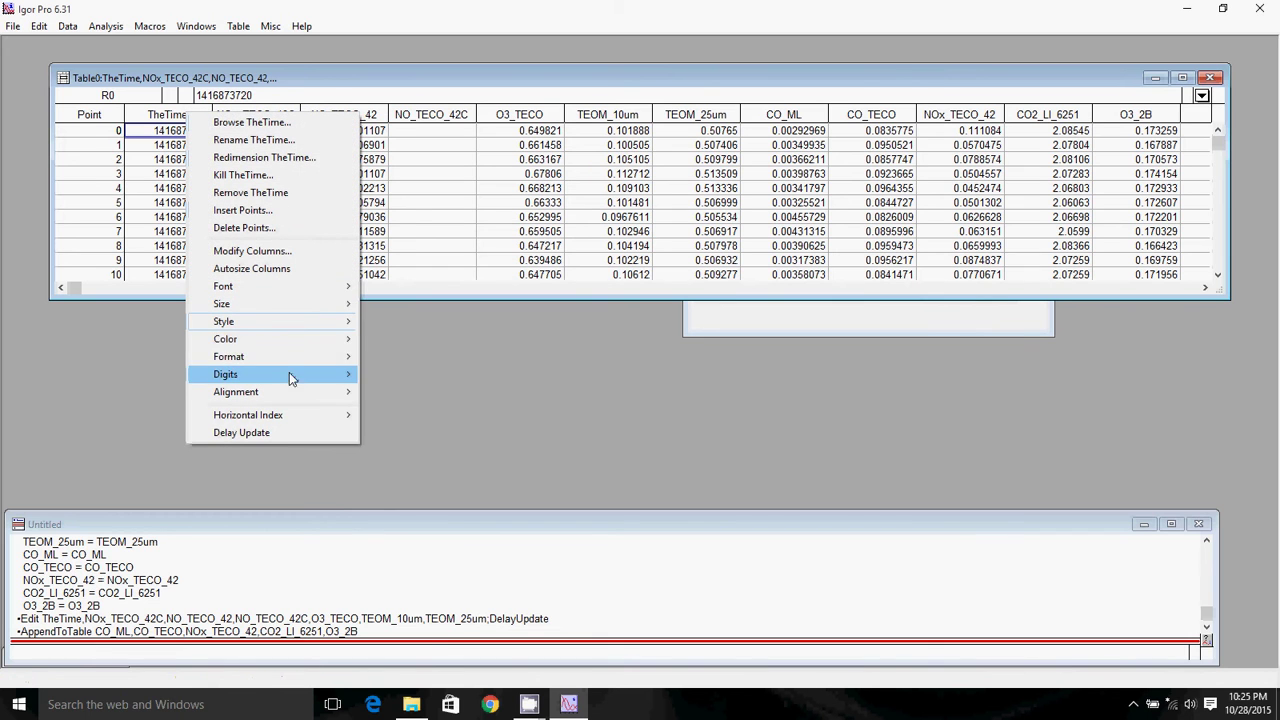
{"action": "right_click", "coordinate": [168, 116]}
{"action": "right_click", "coordinate": [169, 117]}
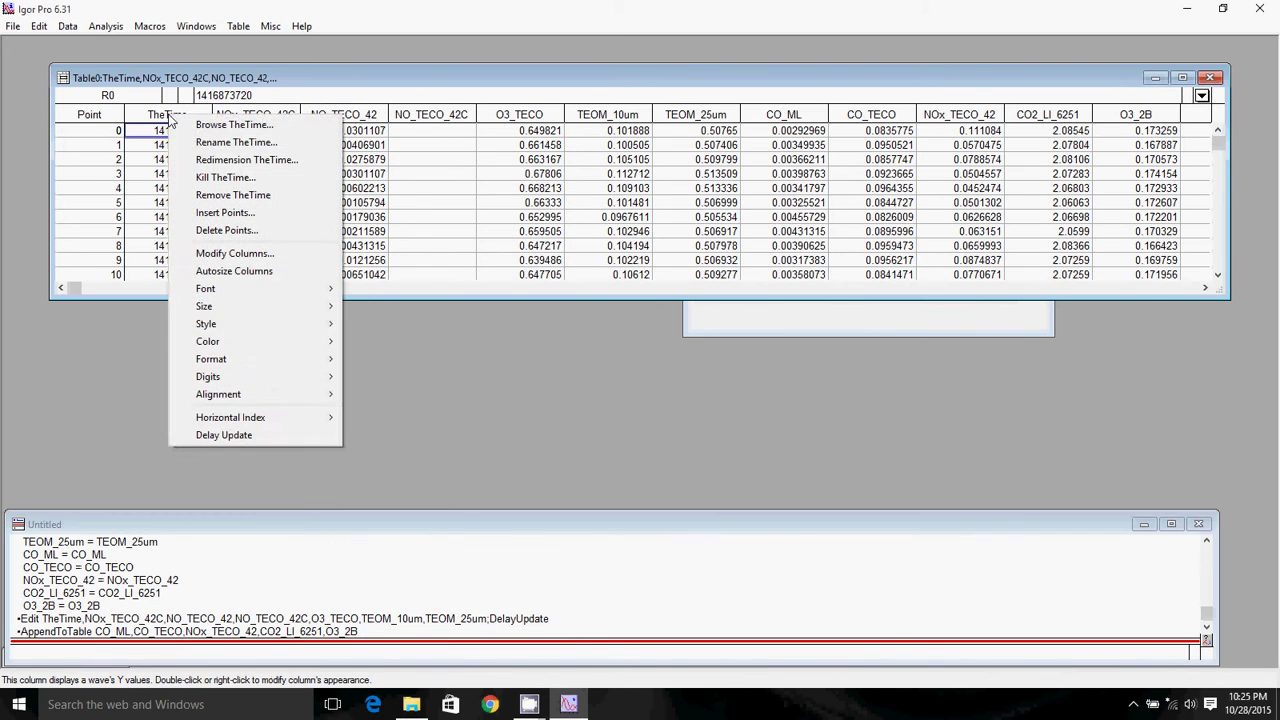
{"action": "mouse_move", "coordinate": [253, 359]}
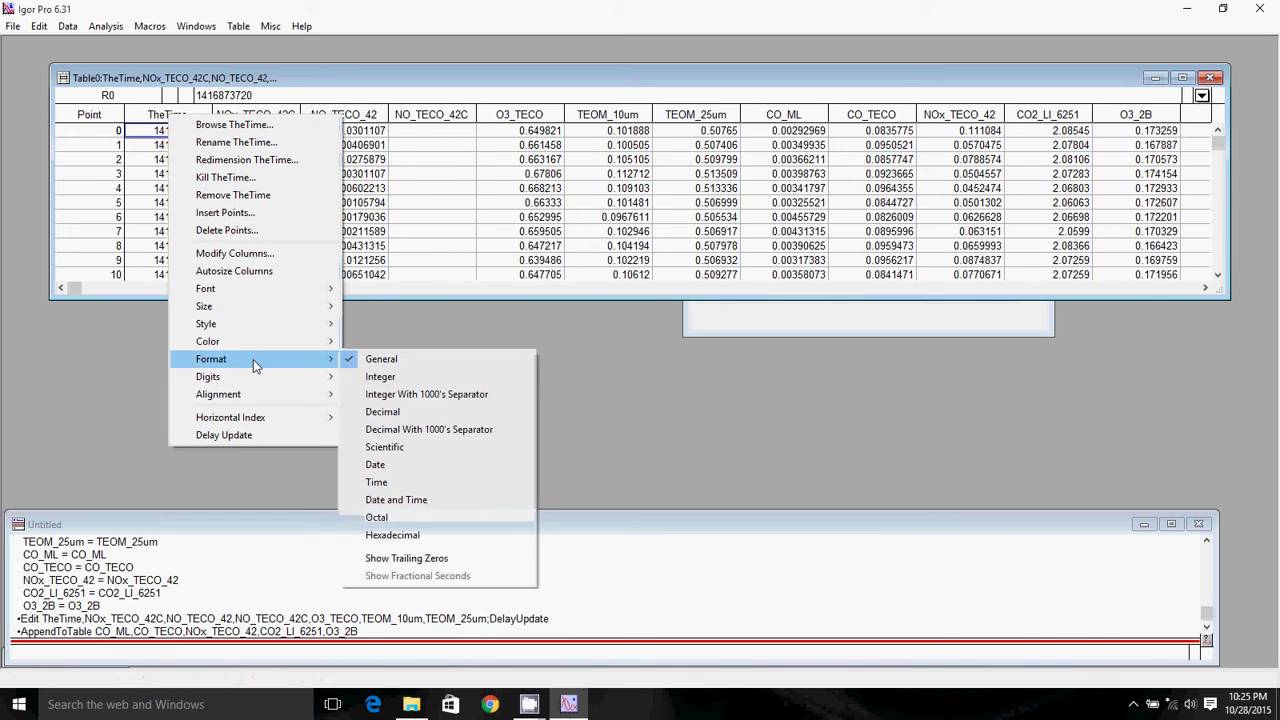
{"action": "left_click", "coordinate": [412, 500]}
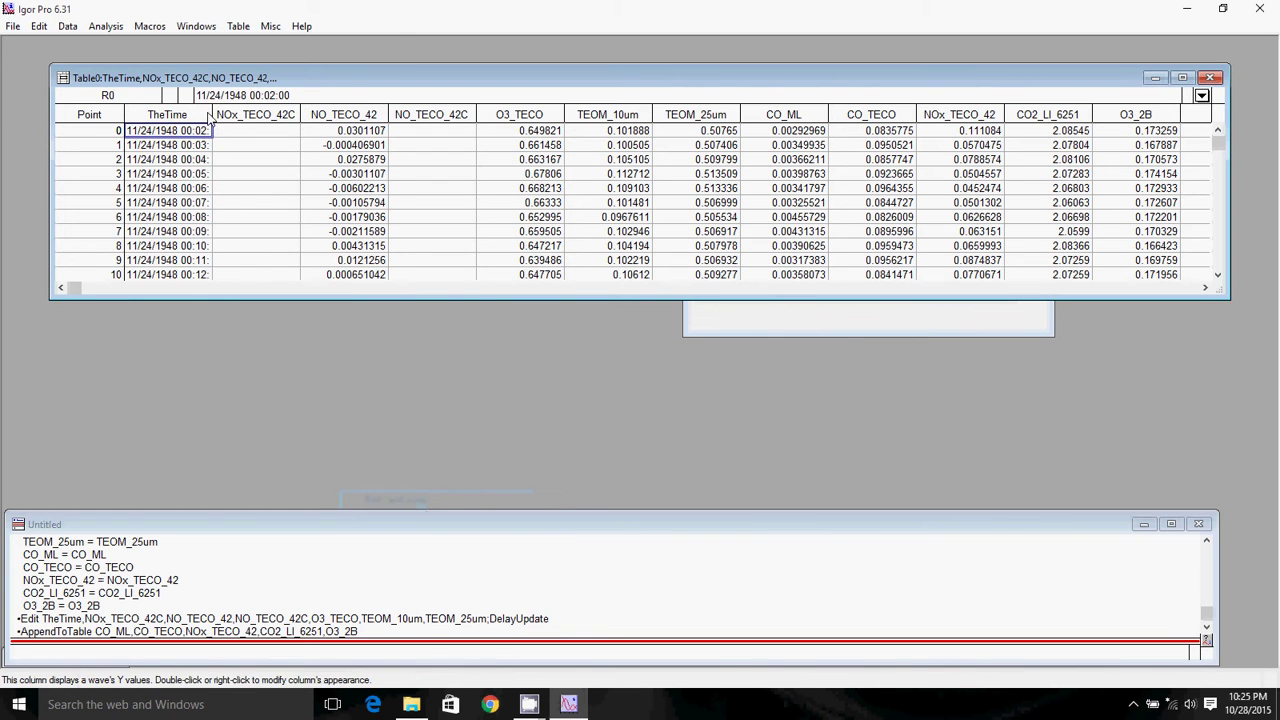
Step: Widen the TheTime column in Modify Columns so the full date-times are visible
{"action": "double_click", "coordinate": [198, 116]}
{"action": "left_click", "coordinate": [819, 447]}
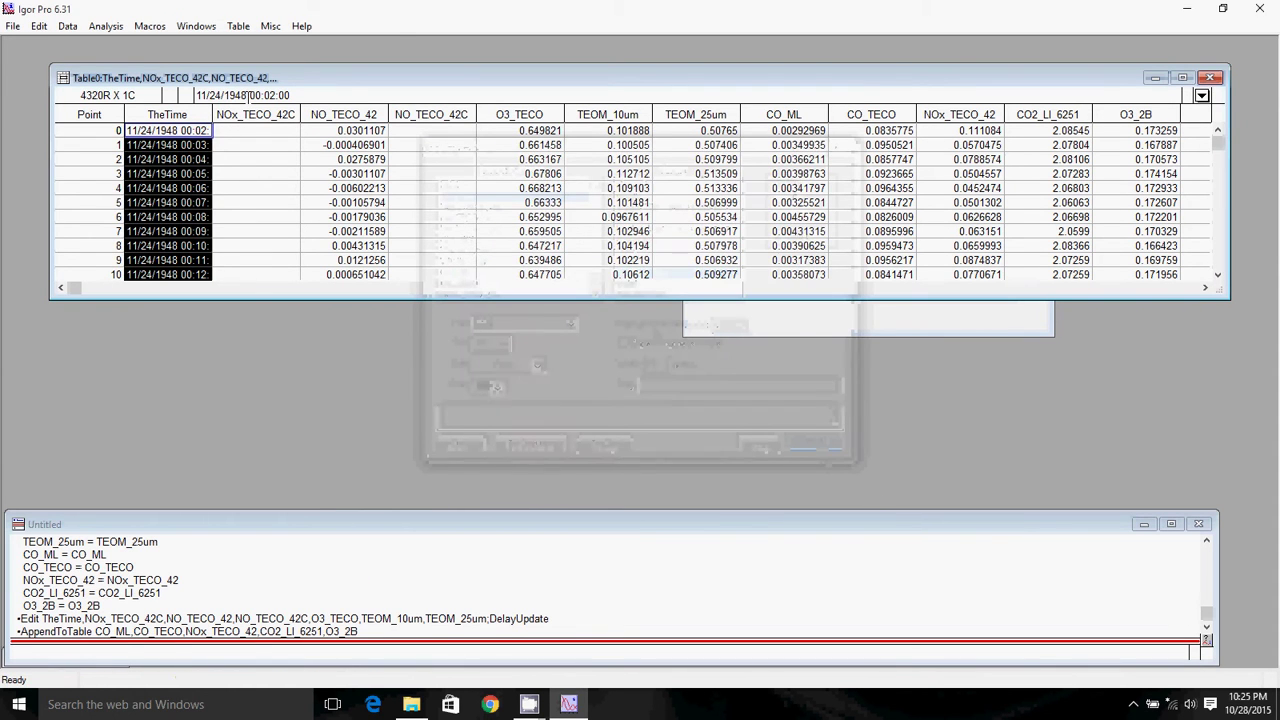
{"action": "left_click", "coordinate": [157, 131]}
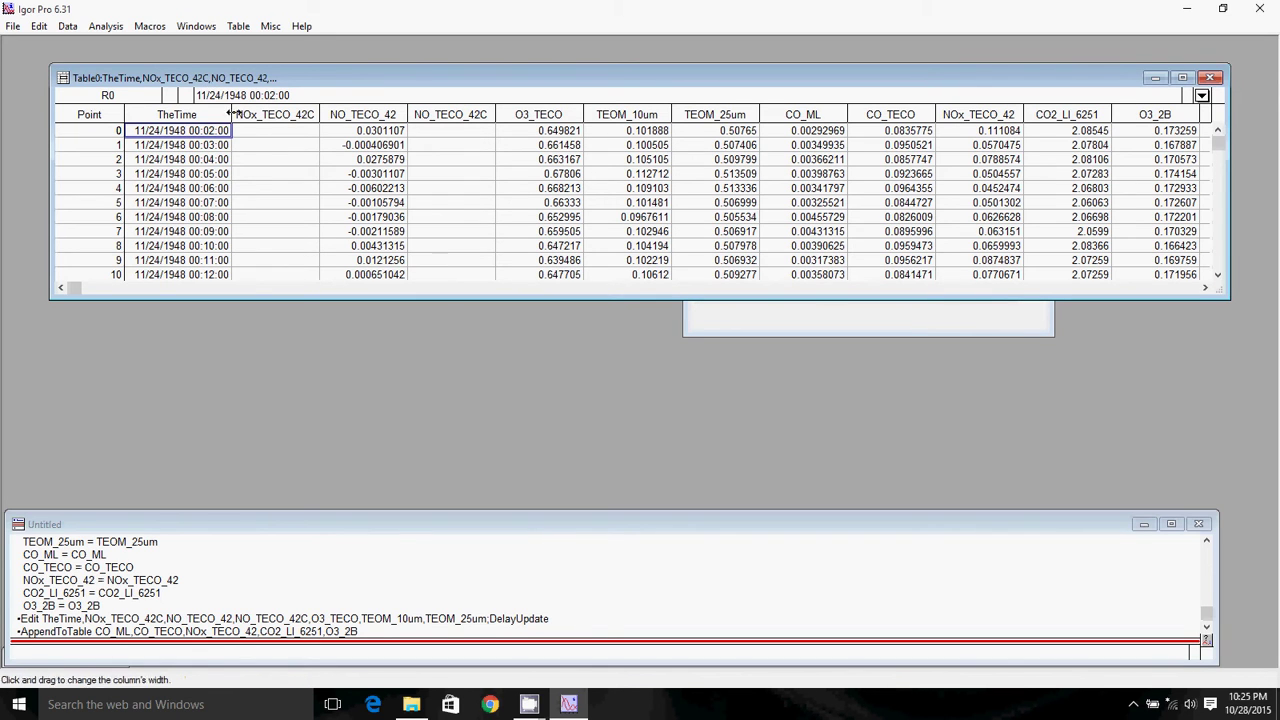
{"action": "left_click", "coordinate": [244, 654]}
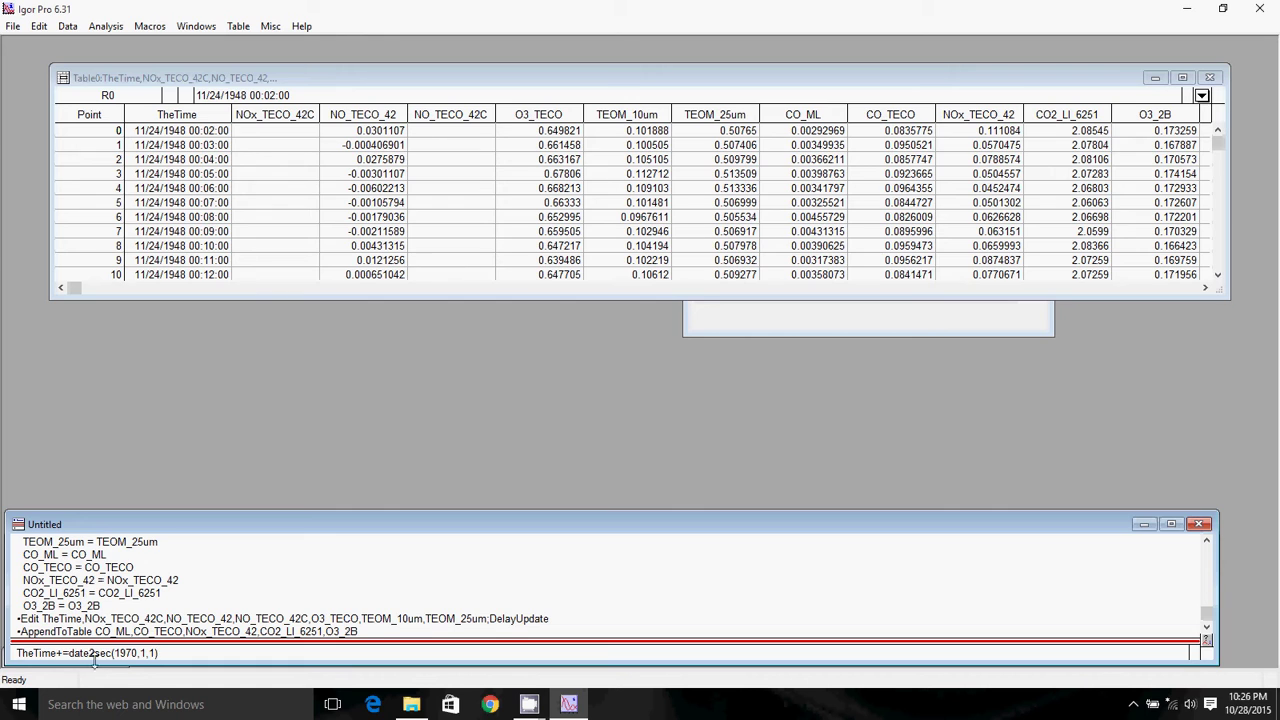
Step: Run TheTime+=date2secs(1970,1,1), fixing the date2sec typo after the syntax error
{"action": "left_click_drag", "start_coordinate": [69, 652], "coordinate": [160, 654]}
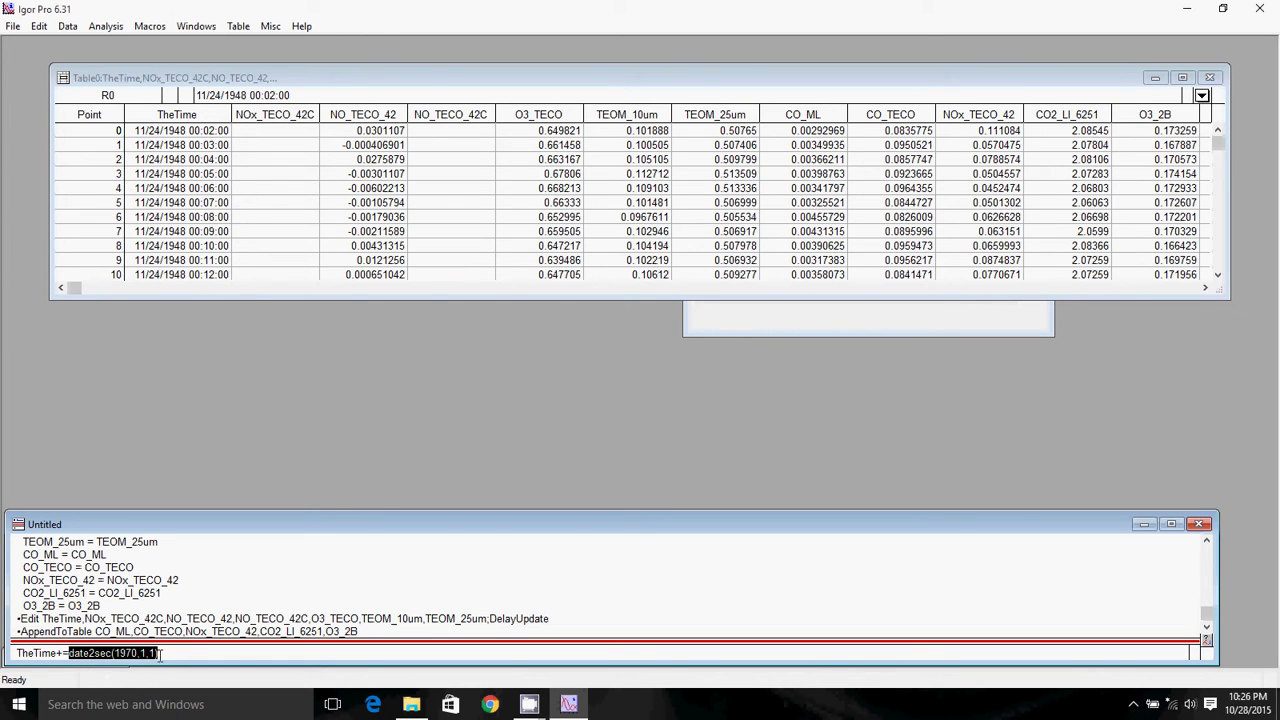
{"action": "left_click", "coordinate": [70, 653]}
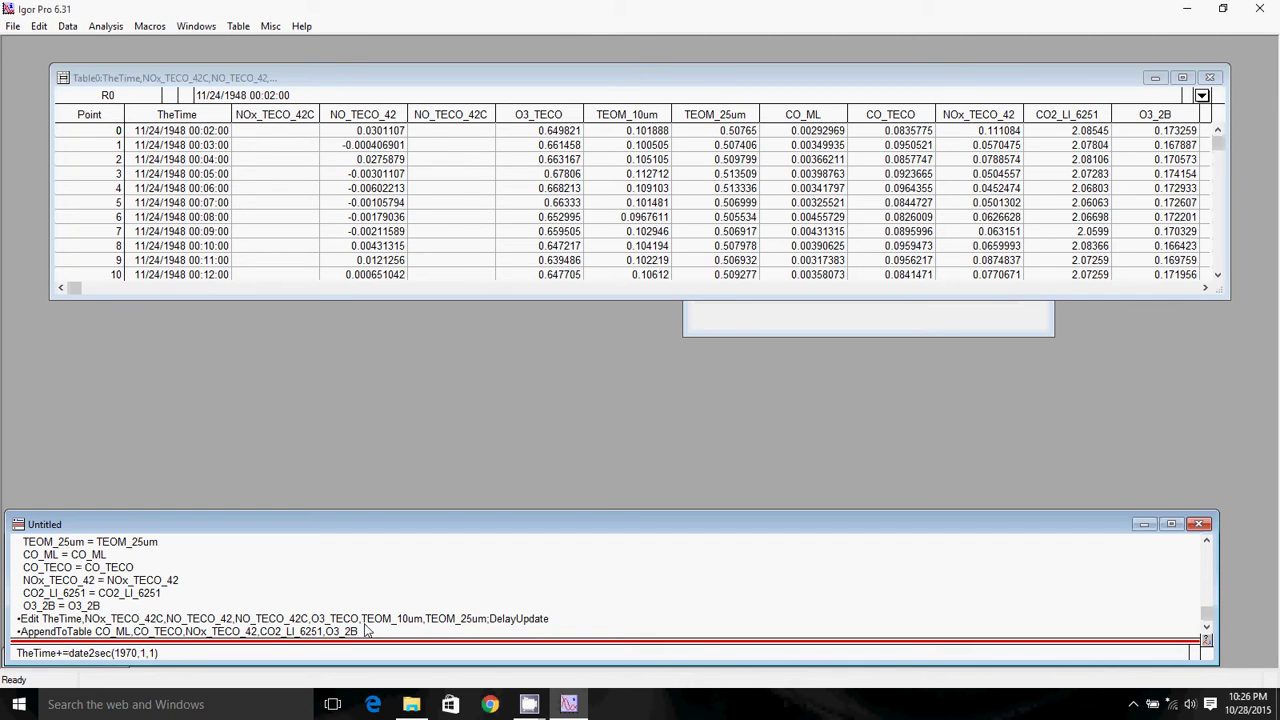
{"action": "key", "text": "Return"}
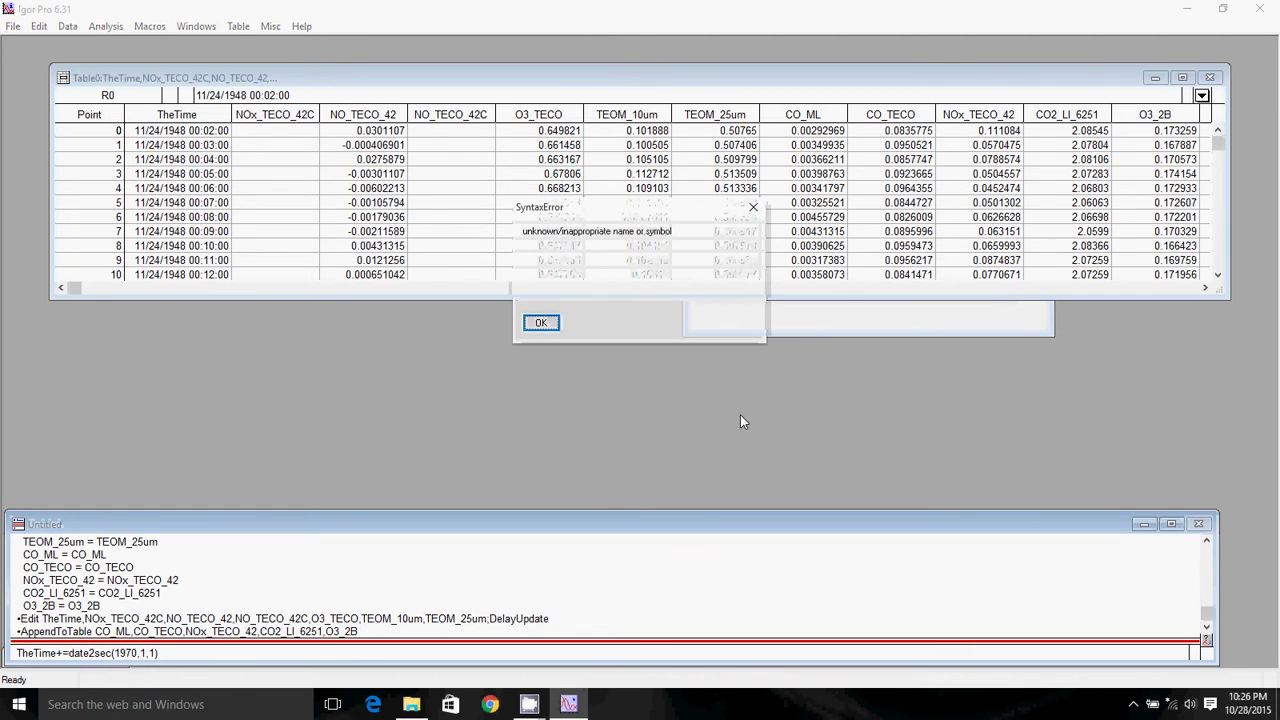
{"action": "left_click", "coordinate": [548, 326]}
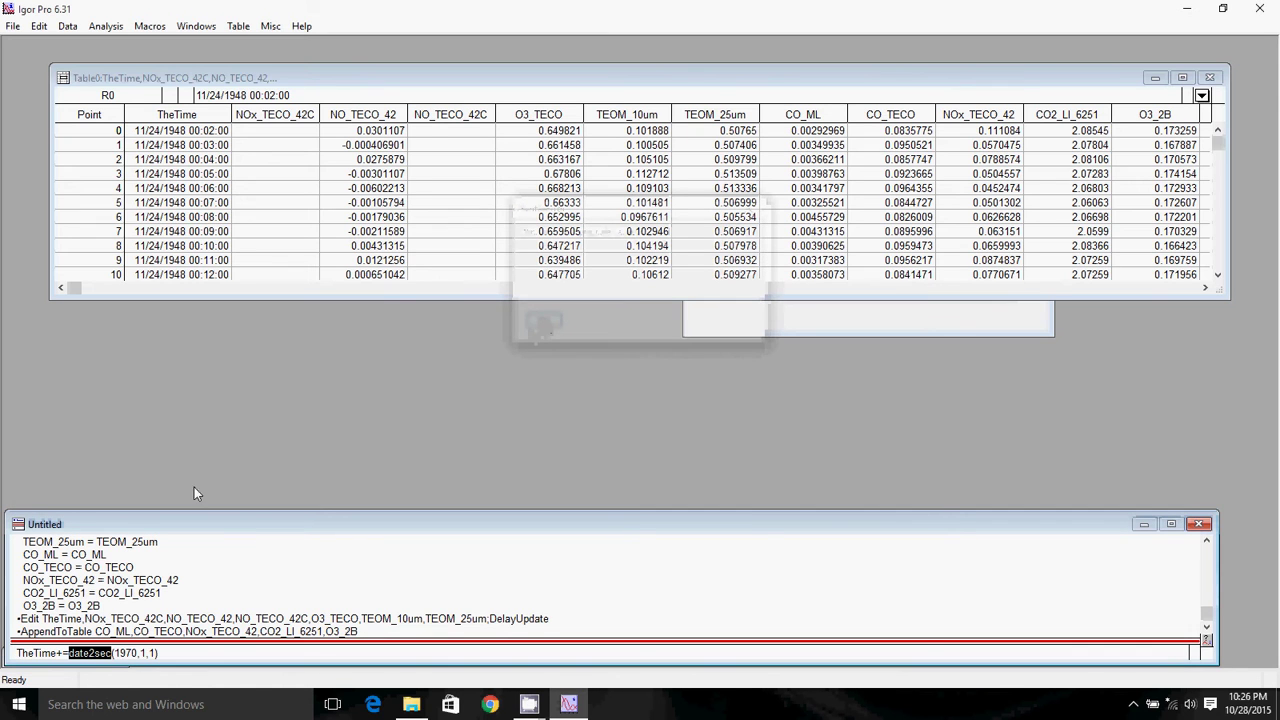
{"action": "left_click", "coordinate": [113, 653]}
{"action": "type", "text": "s"}
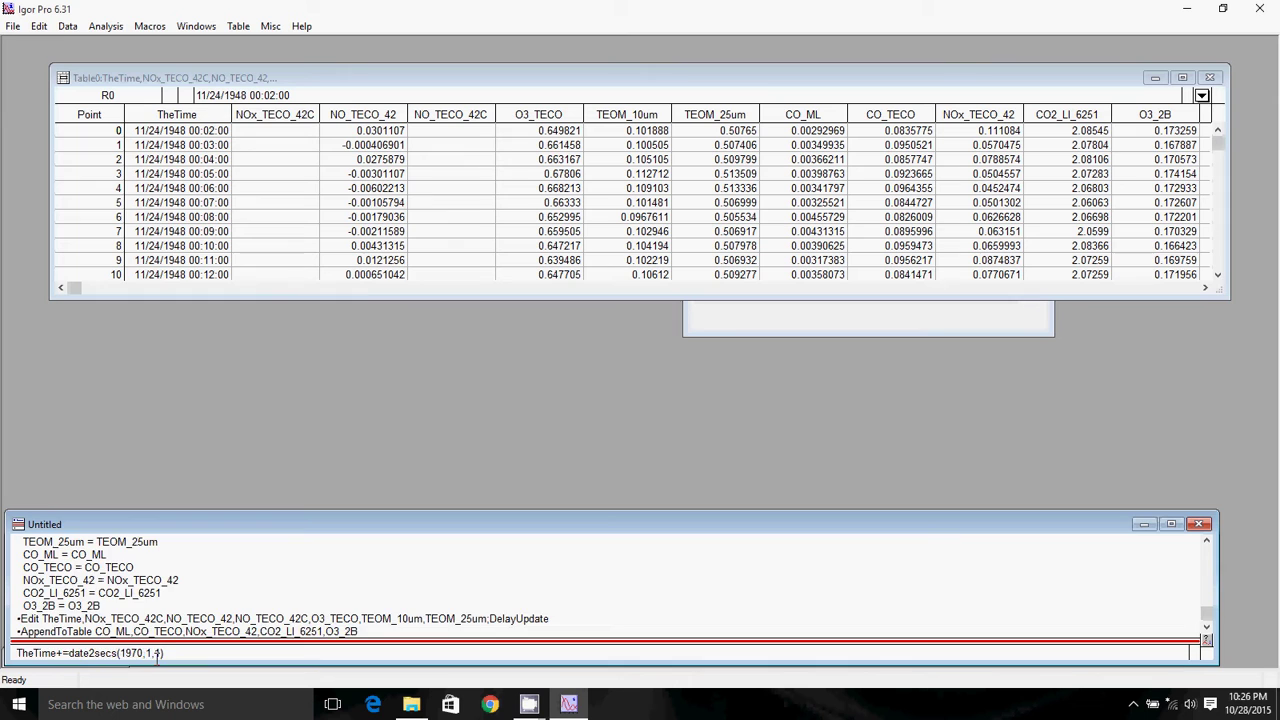
{"action": "key", "text": "Return"}
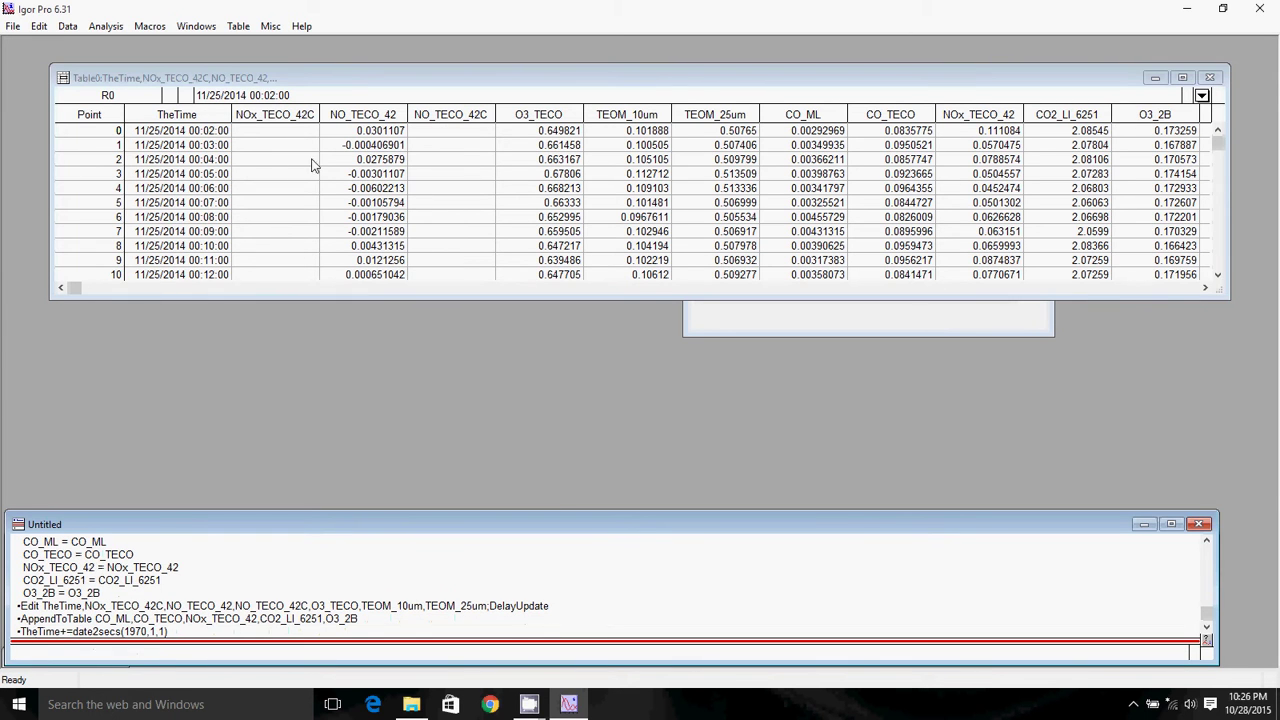
Step: Check the table's last rows now end at 11/28/2014 00:00:59
{"action": "left_click", "coordinate": [194, 133]}
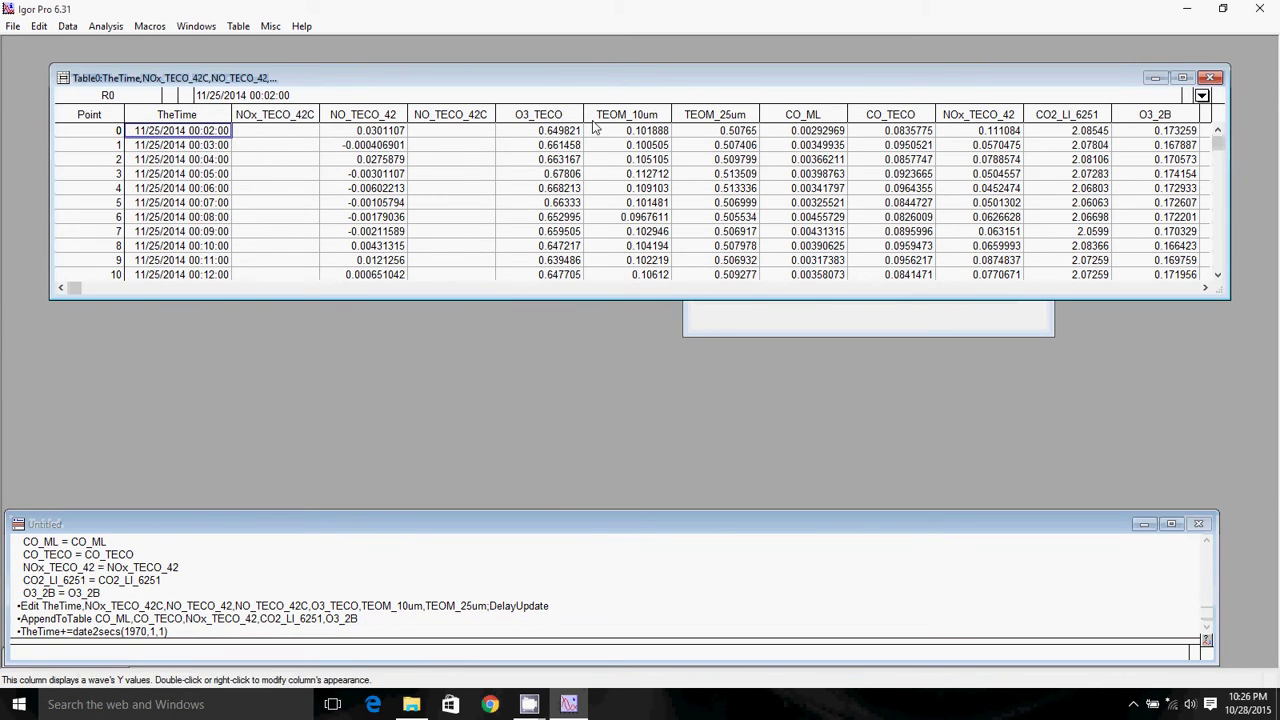
{"action": "left_click_drag", "start_coordinate": [1217, 148], "coordinate": [1219, 262]}
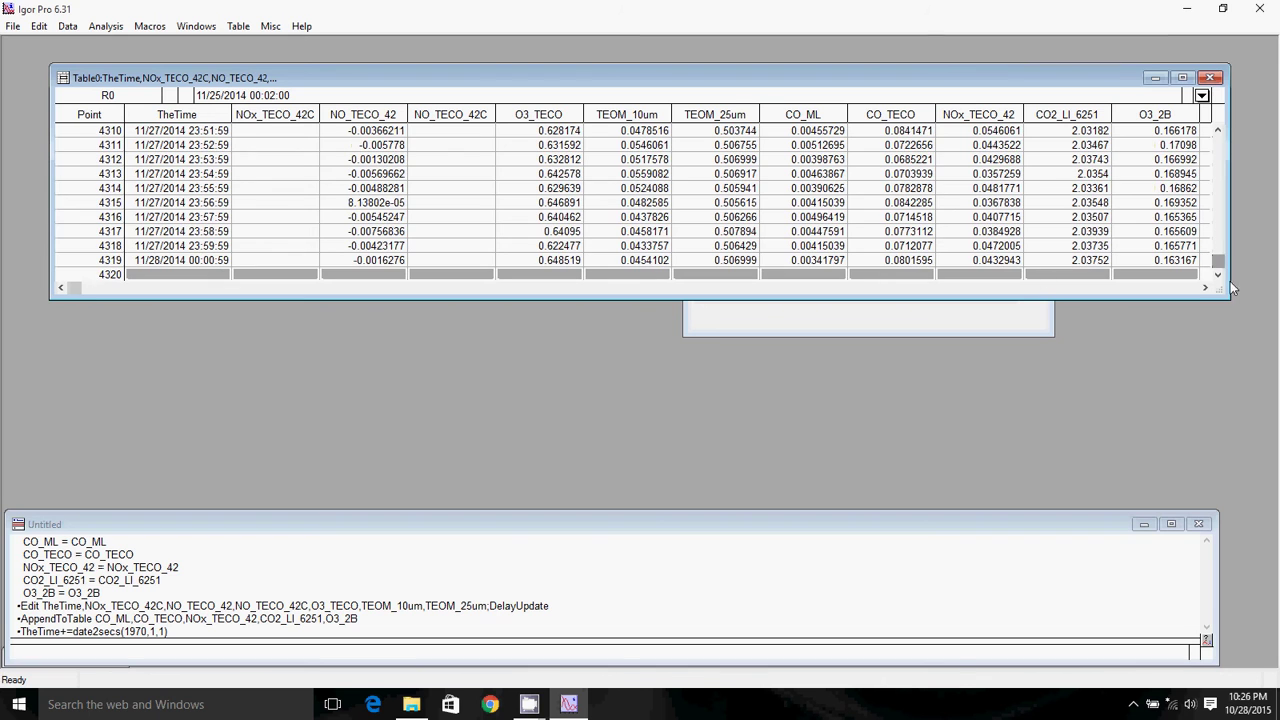
{"action": "left_click", "coordinate": [185, 247]}
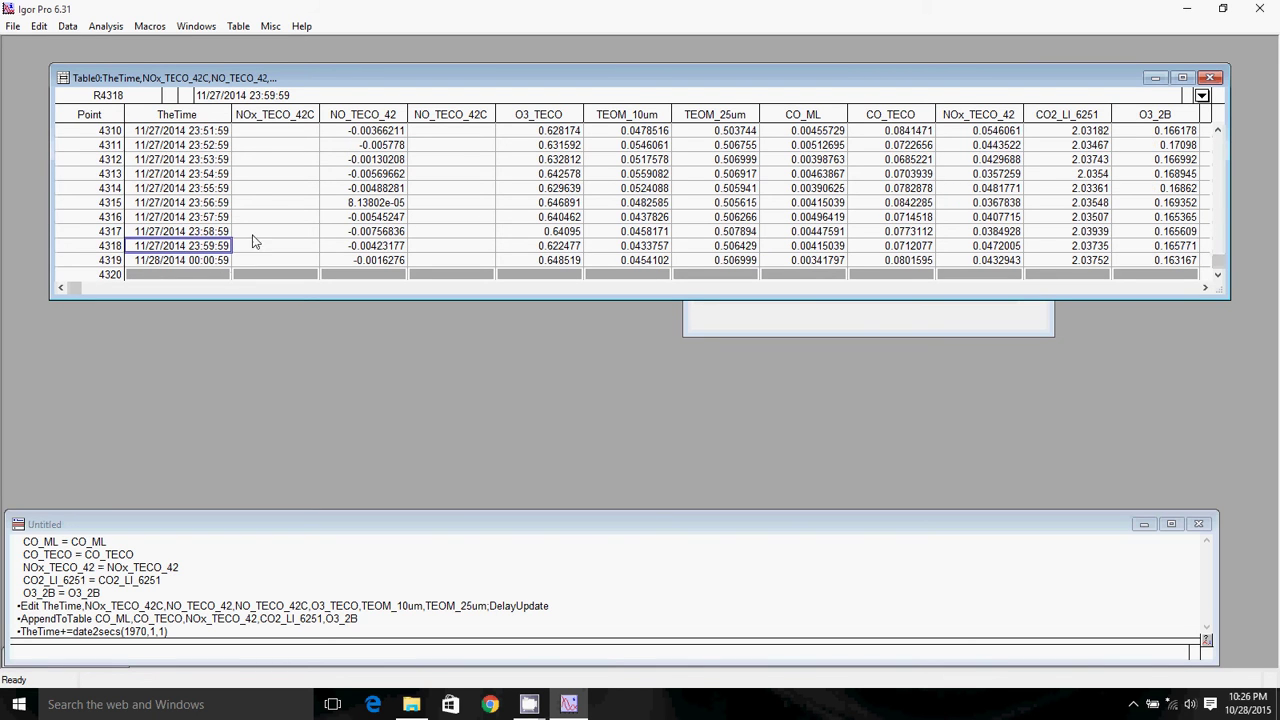
{"action": "left_click_drag", "start_coordinate": [1217, 262], "coordinate": [1210, 148]}
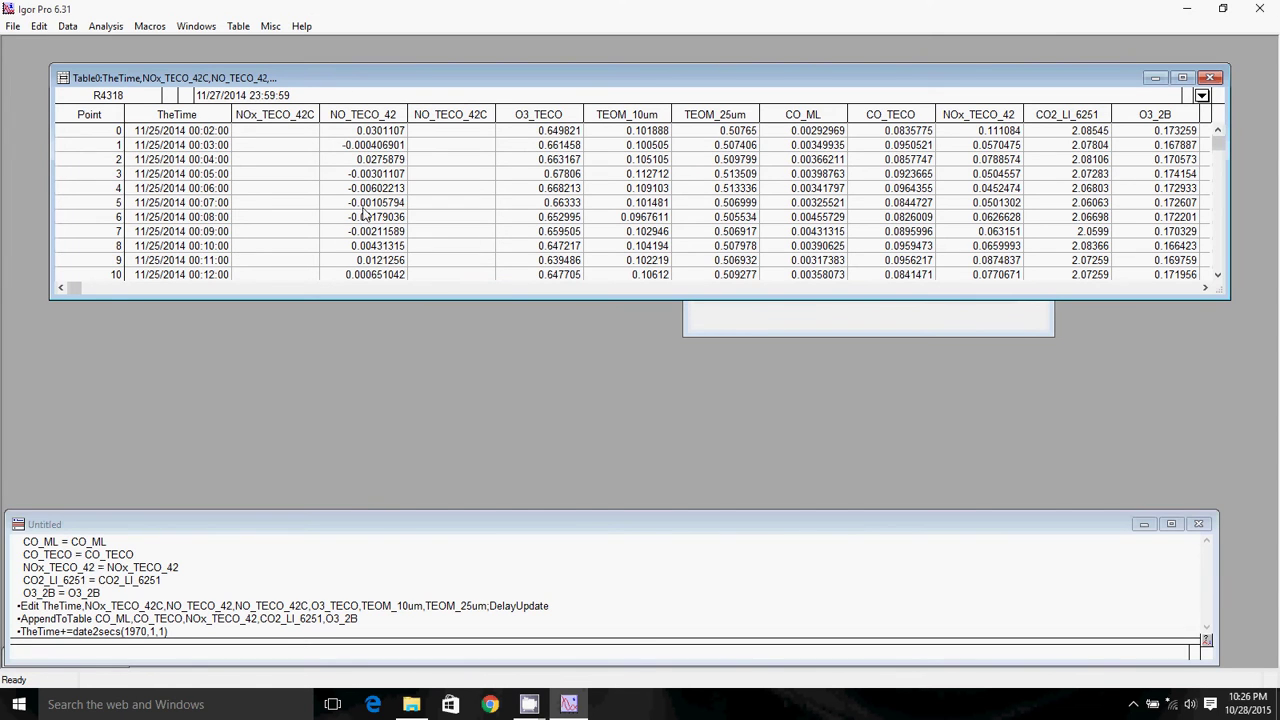
Step: Review the NO_TECO_42, O3_TECO, CO_TECO and NOx_TECO_42 columns by selecting their headers
{"action": "left_click", "coordinate": [352, 115]}
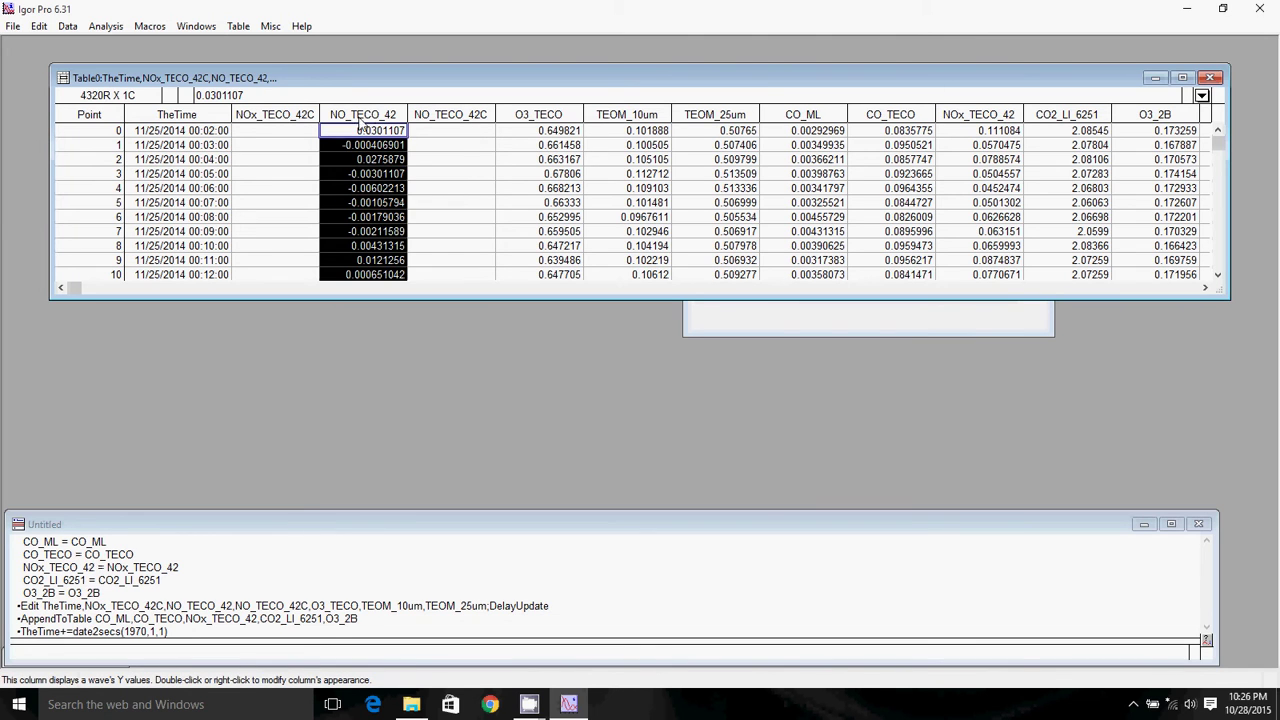
{"action": "left_click", "coordinate": [538, 115]}
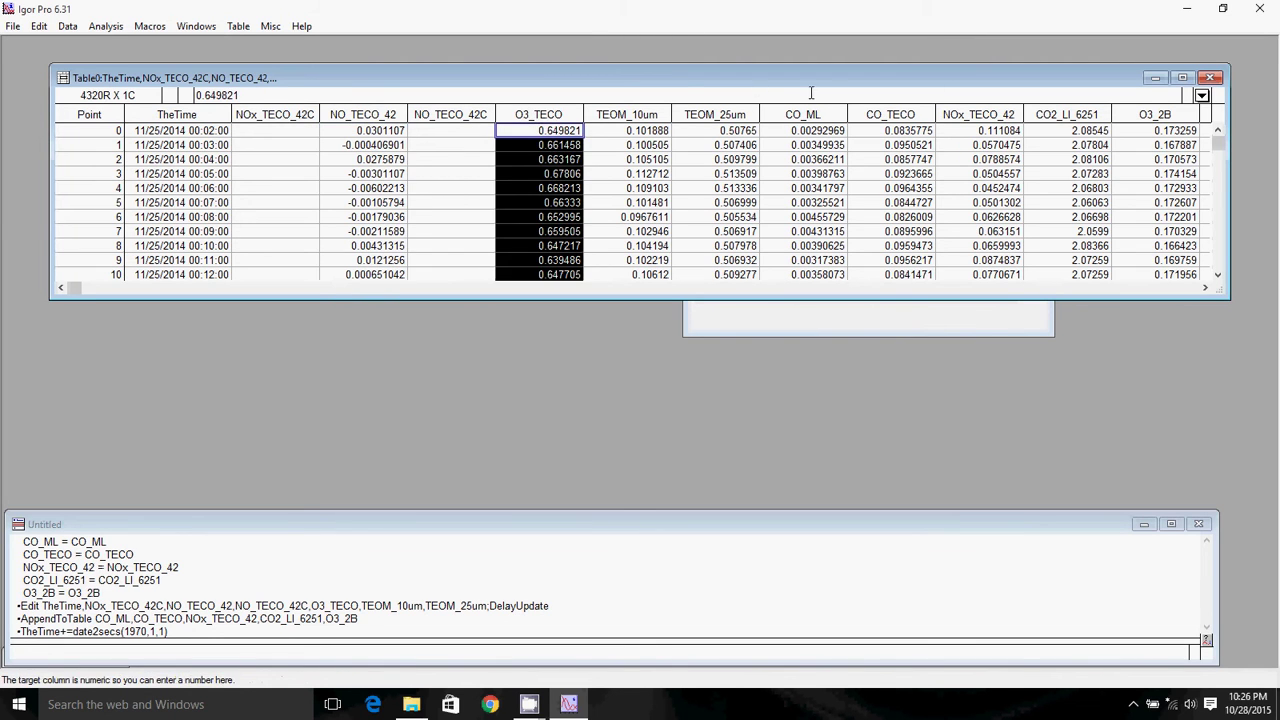
{"action": "left_click", "coordinate": [905, 117]}
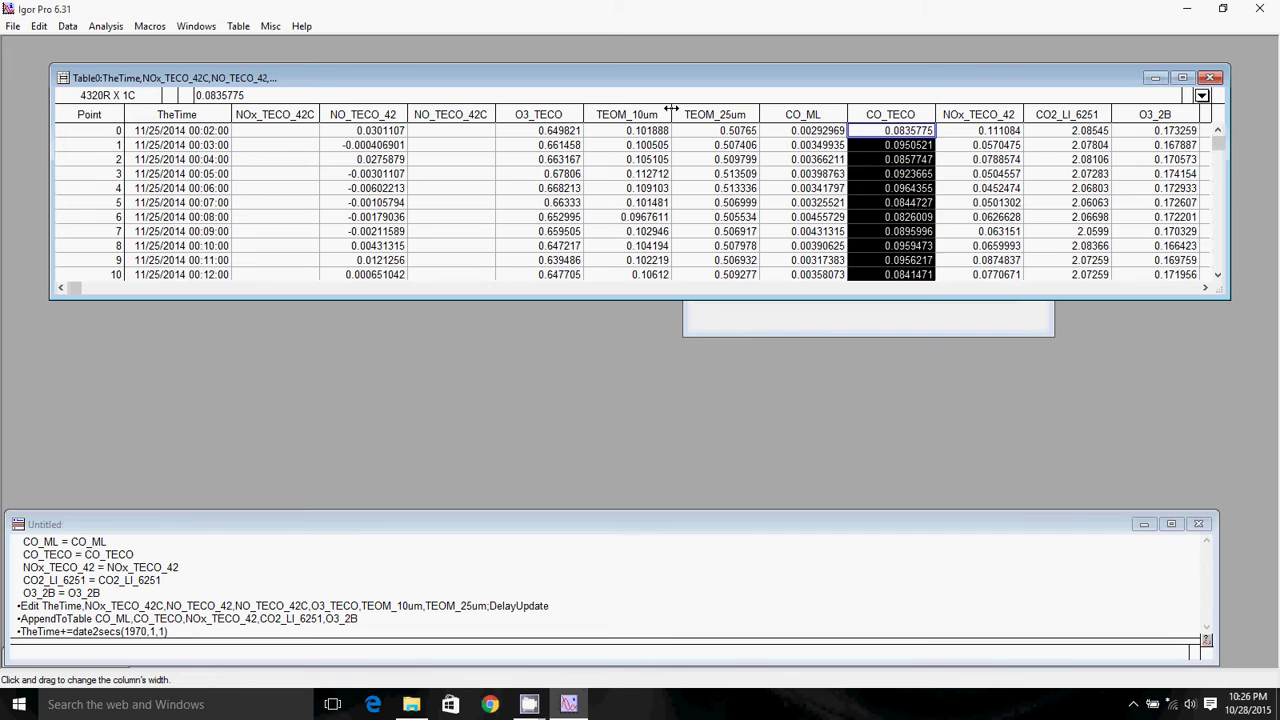
{"action": "left_click_drag", "start_coordinate": [1184, 115], "coordinate": [396, 142]}
{"action": "left_click", "coordinate": [396, 140]}
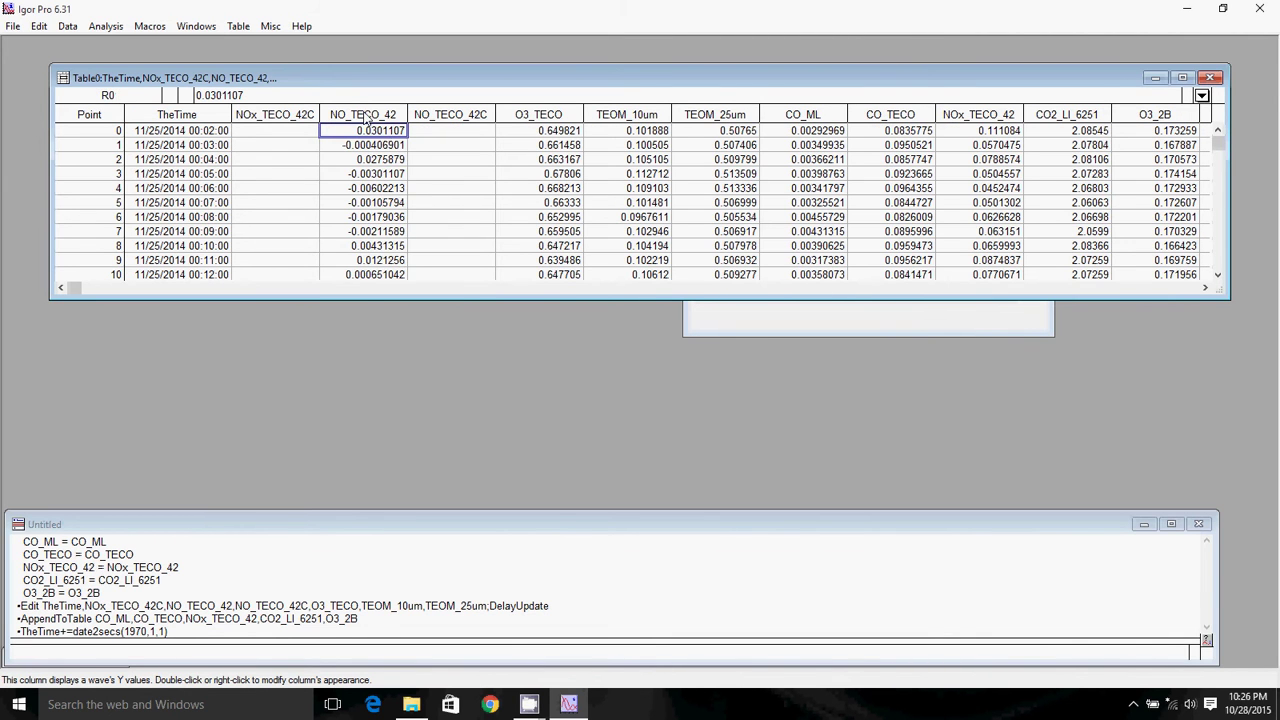
{"action": "left_click", "coordinate": [366, 117]}
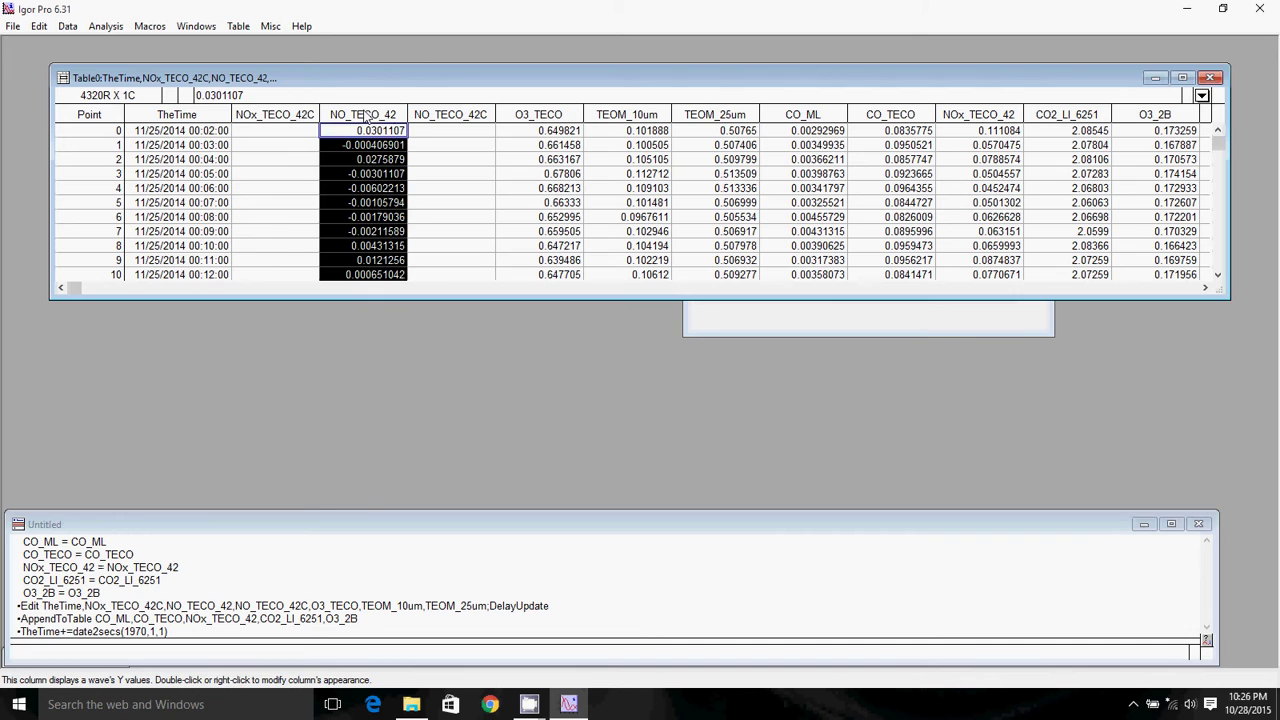
{"action": "left_click", "coordinate": [546, 116]}
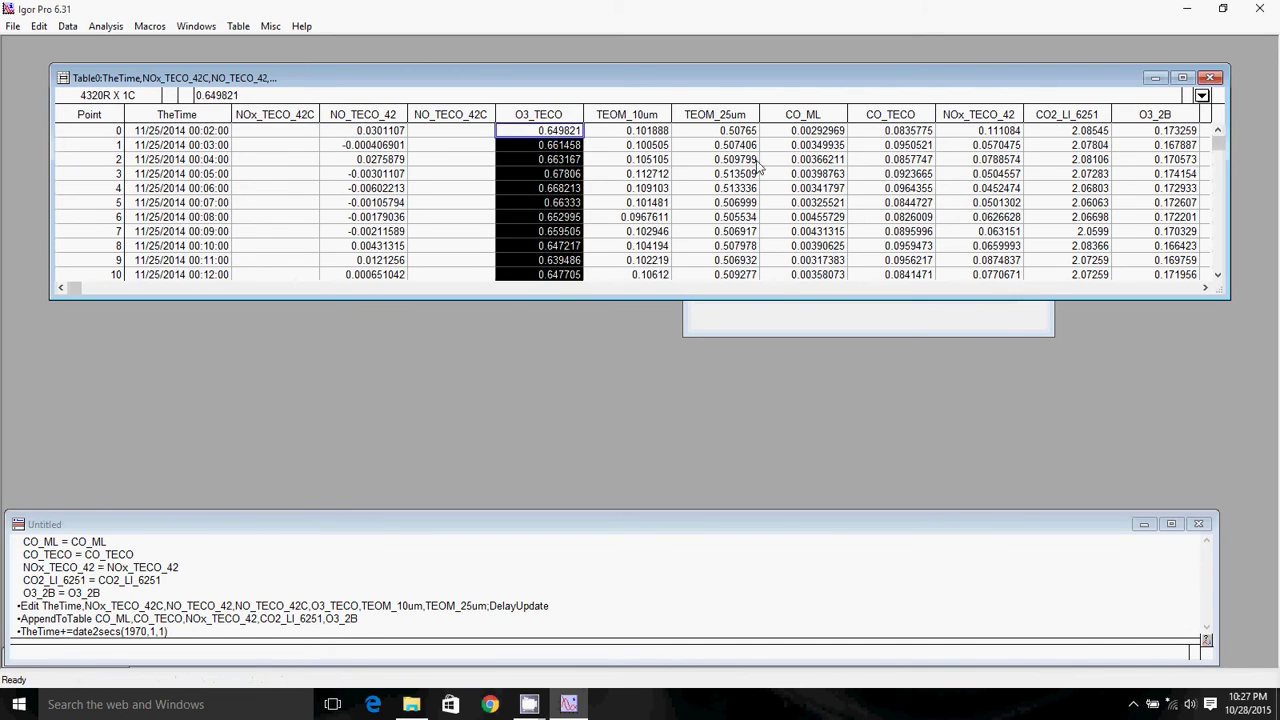
{"action": "left_click", "coordinate": [370, 116]}
{"action": "left_click", "coordinate": [545, 116]}
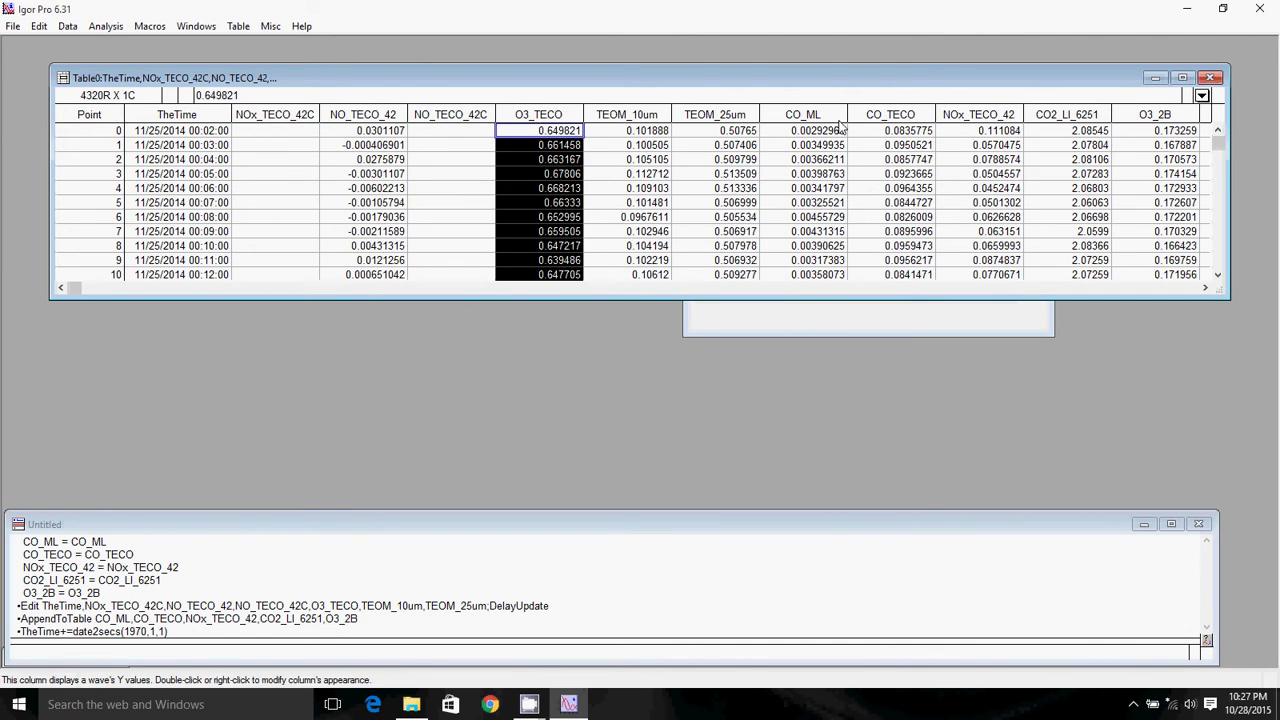
{"action": "left_click", "coordinate": [880, 116]}
{"action": "left_click", "coordinate": [975, 116]}
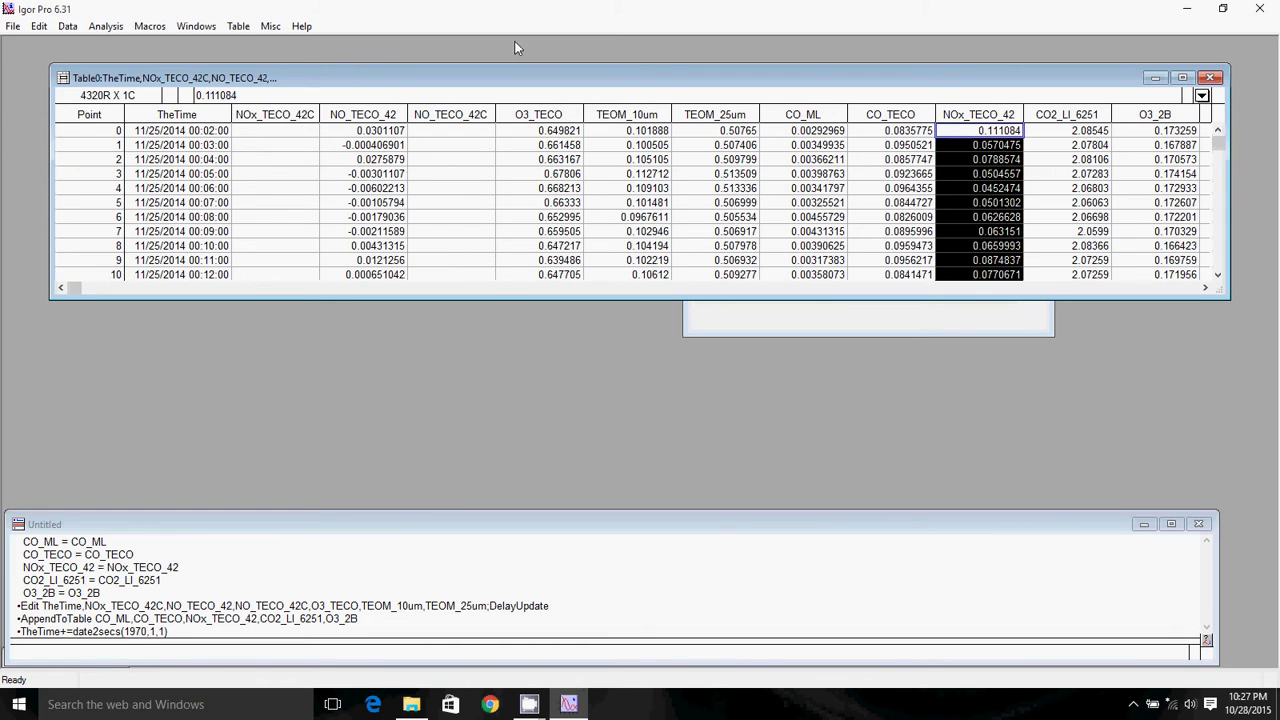
Step: Minimize the table and duplicate CO_TECO as a new wave named CO_ppbv
{"action": "left_click", "coordinate": [1155, 78]}
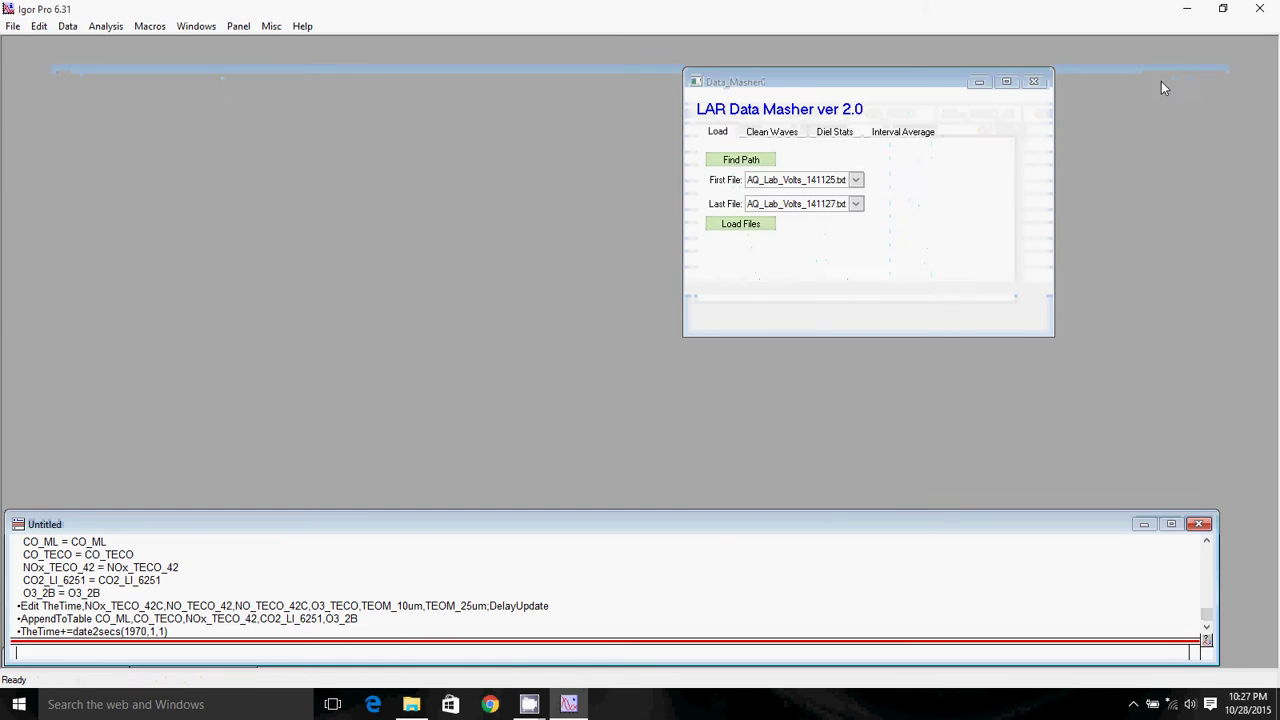
{"action": "left_click", "coordinate": [67, 27]}
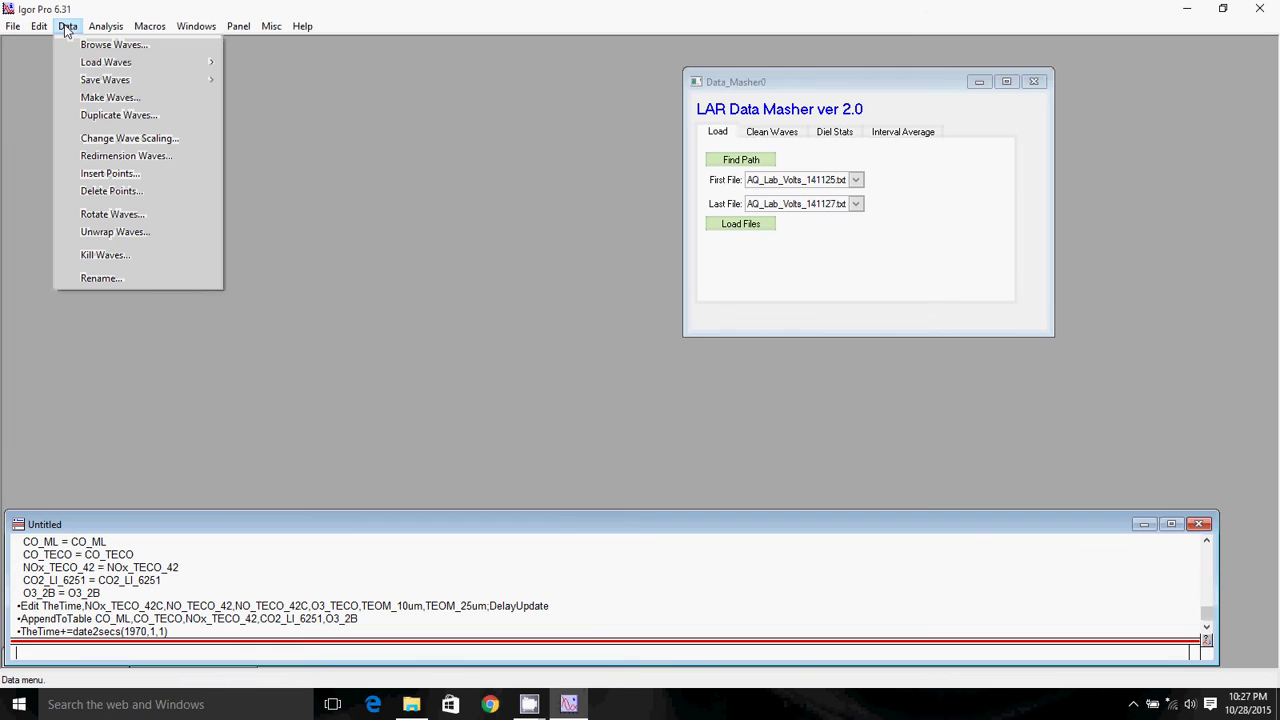
{"action": "left_click", "coordinate": [113, 115]}
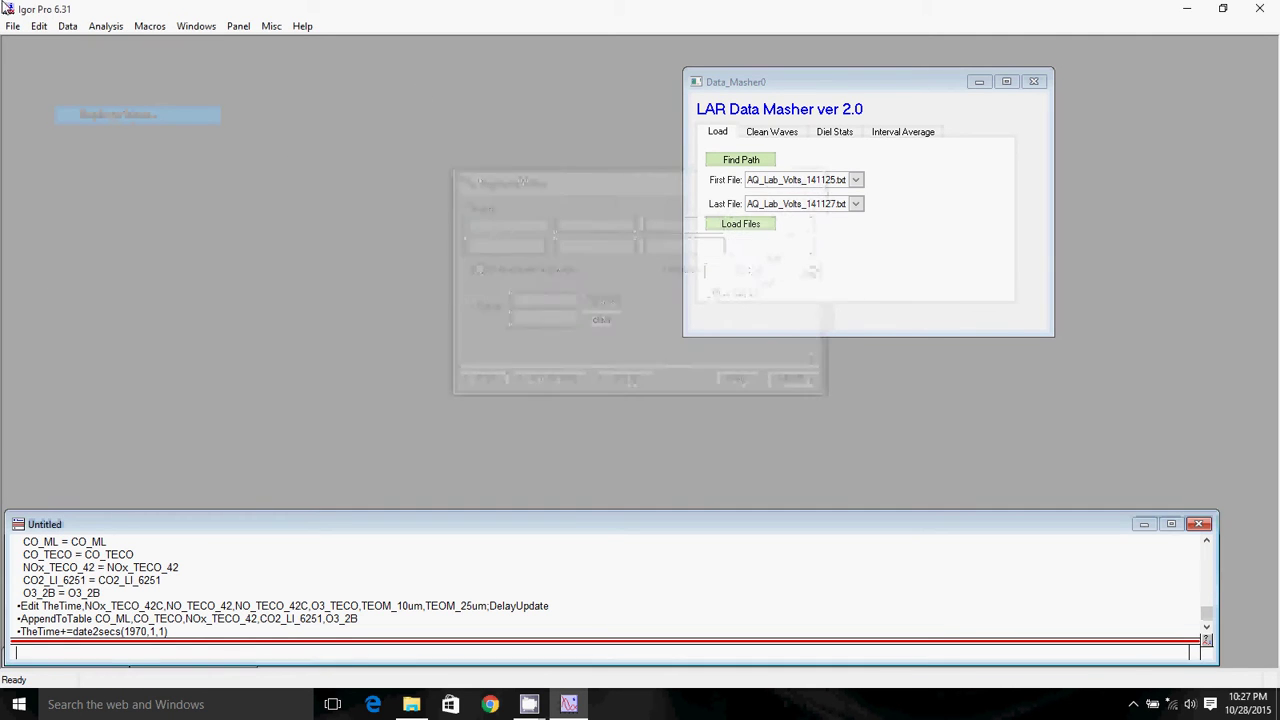
{"action": "left_click", "coordinate": [78, 28]}
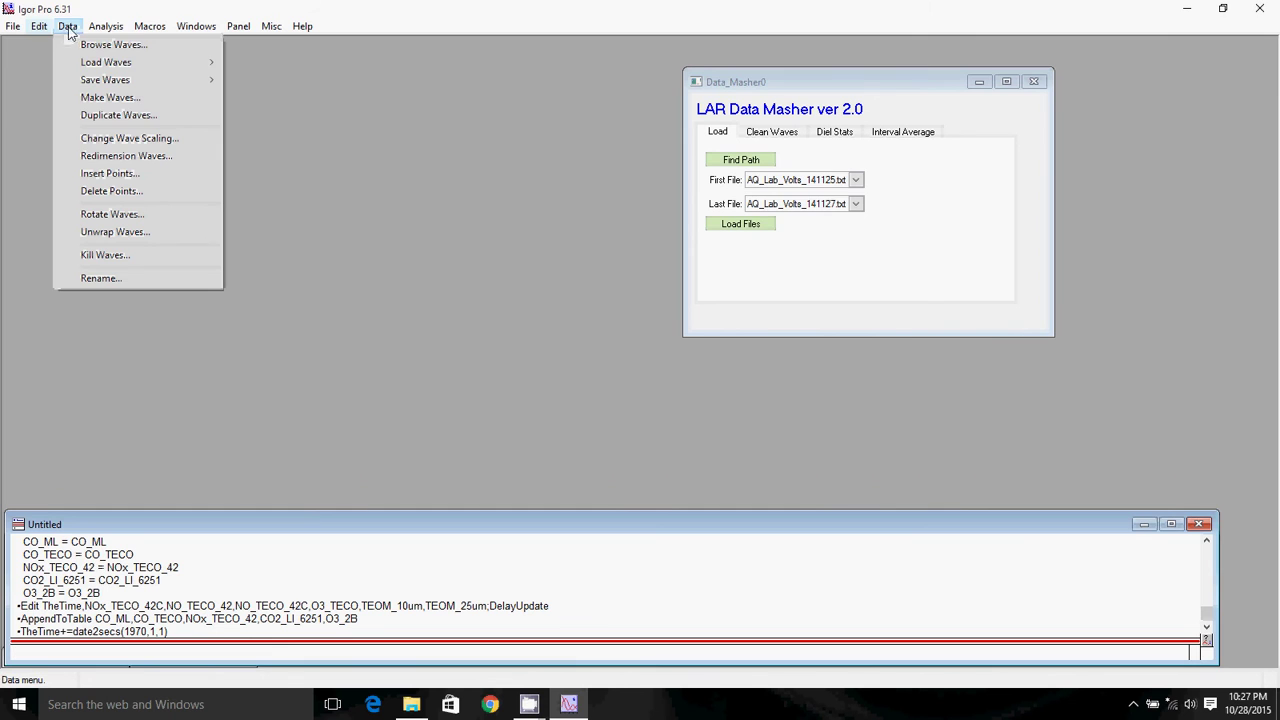
{"action": "left_click", "coordinate": [113, 115]}
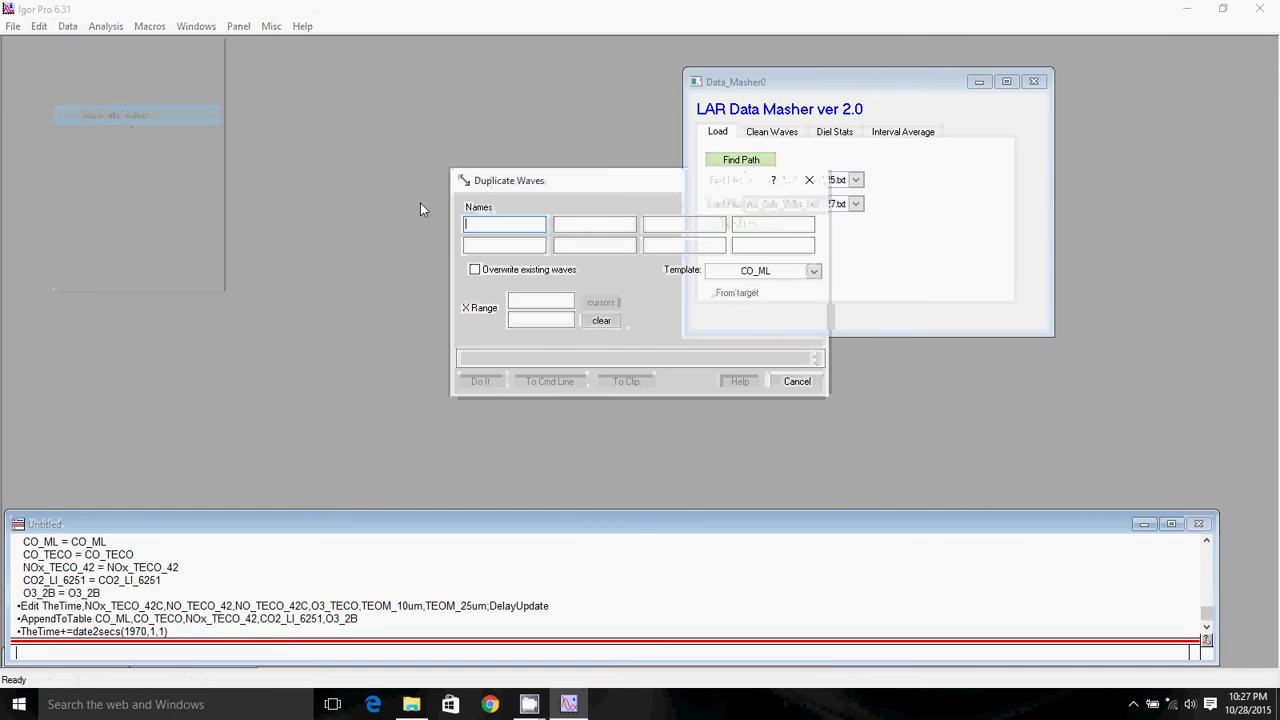
{"action": "left_click", "coordinate": [814, 272]}
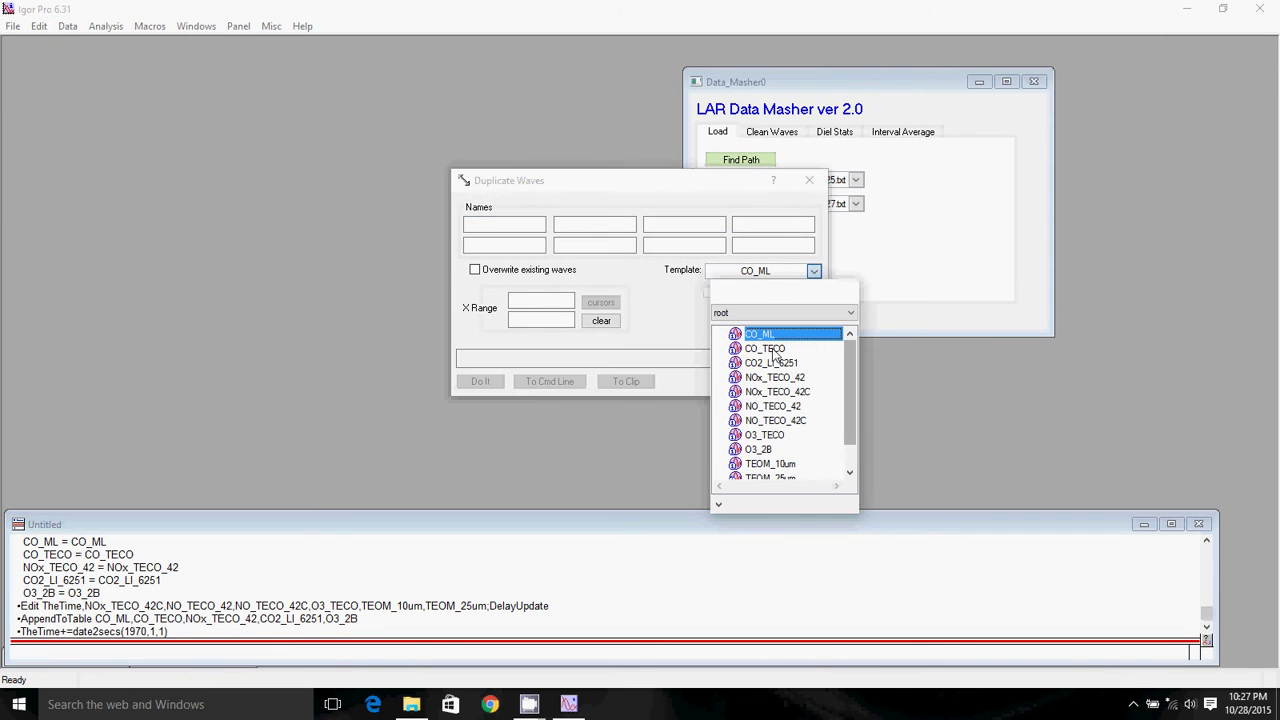
{"action": "left_click", "coordinate": [765, 348]}
{"action": "left_click", "coordinate": [524, 225]}
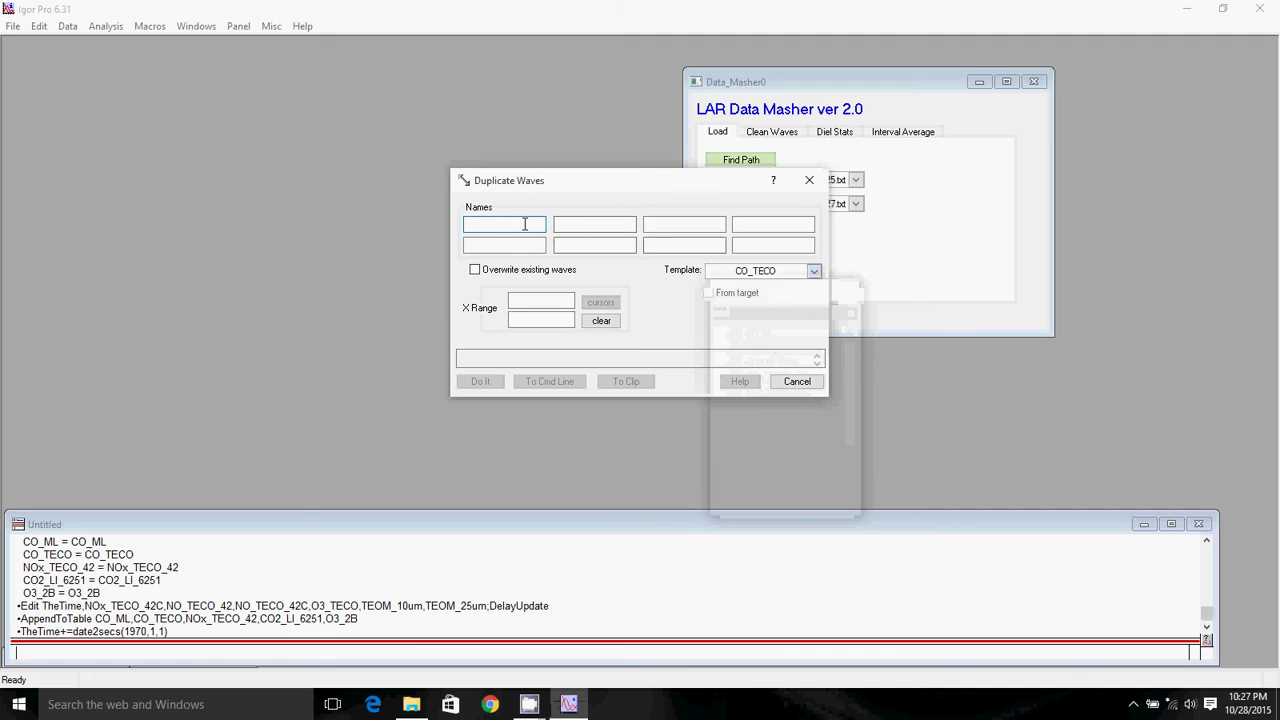
{"action": "type", "text": "CO_ppbv"}
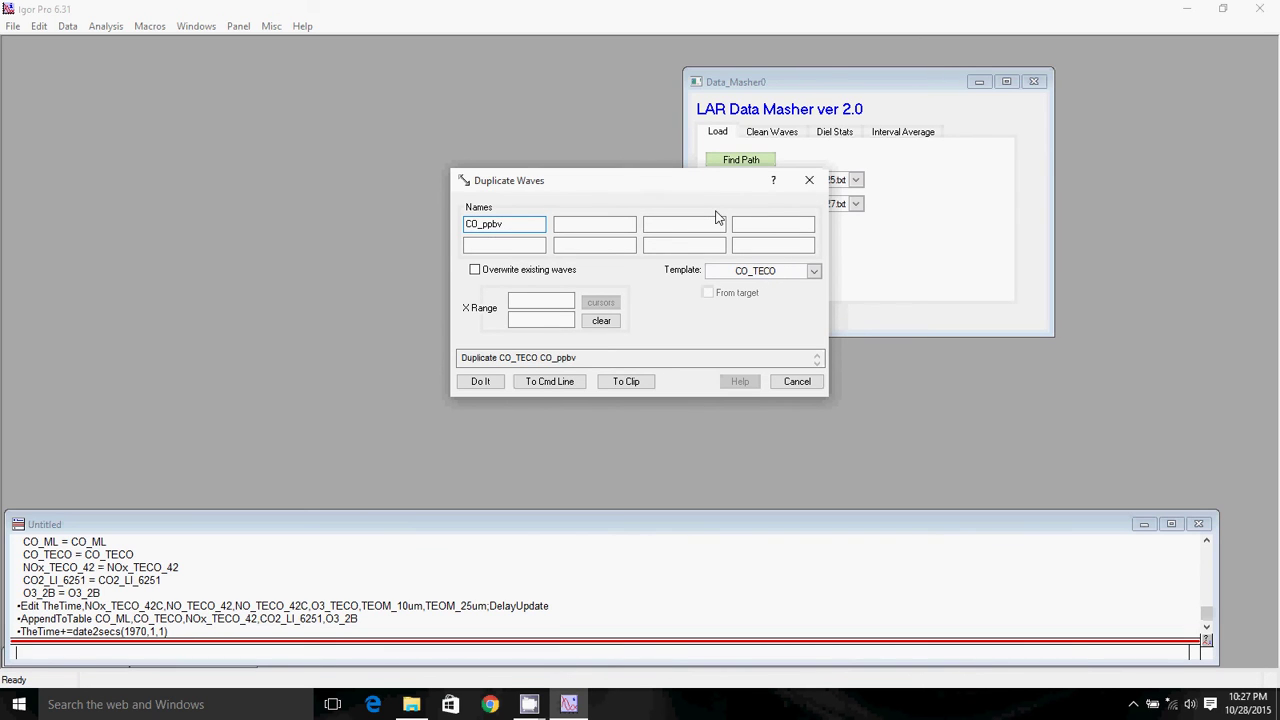
{"action": "type", "text": "_teco"}
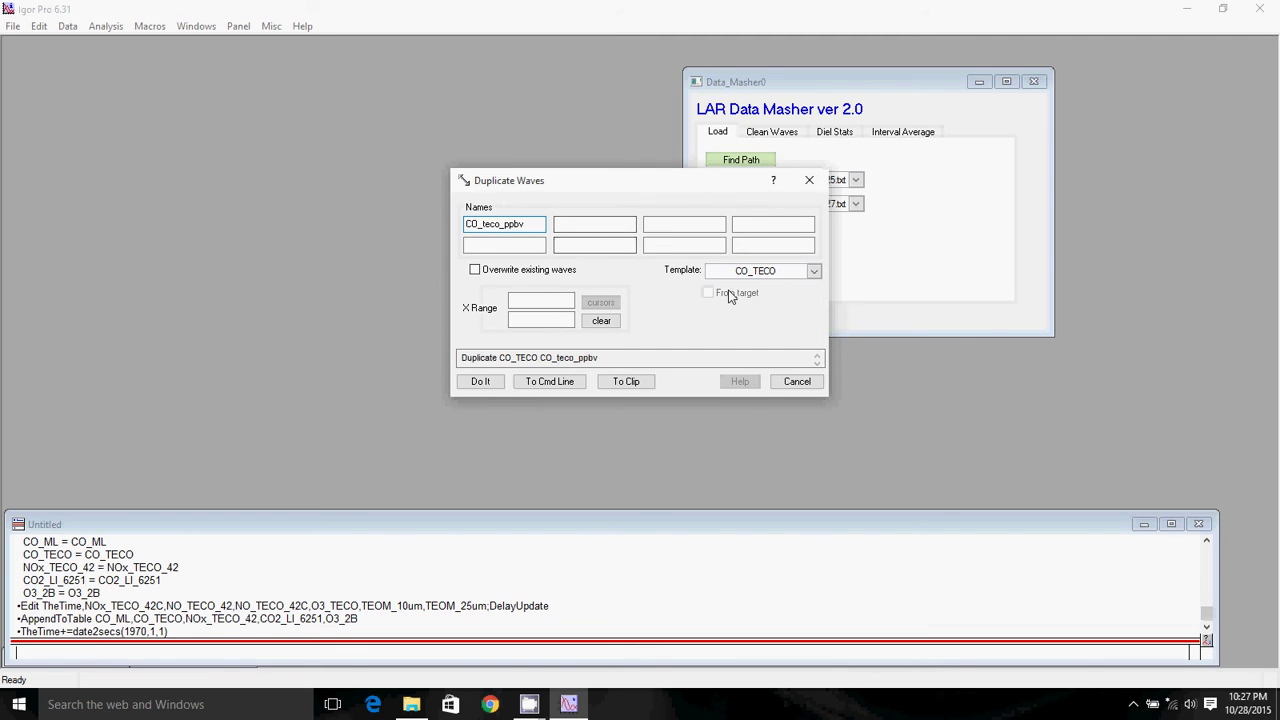
{"action": "left_click", "coordinate": [497, 223]}
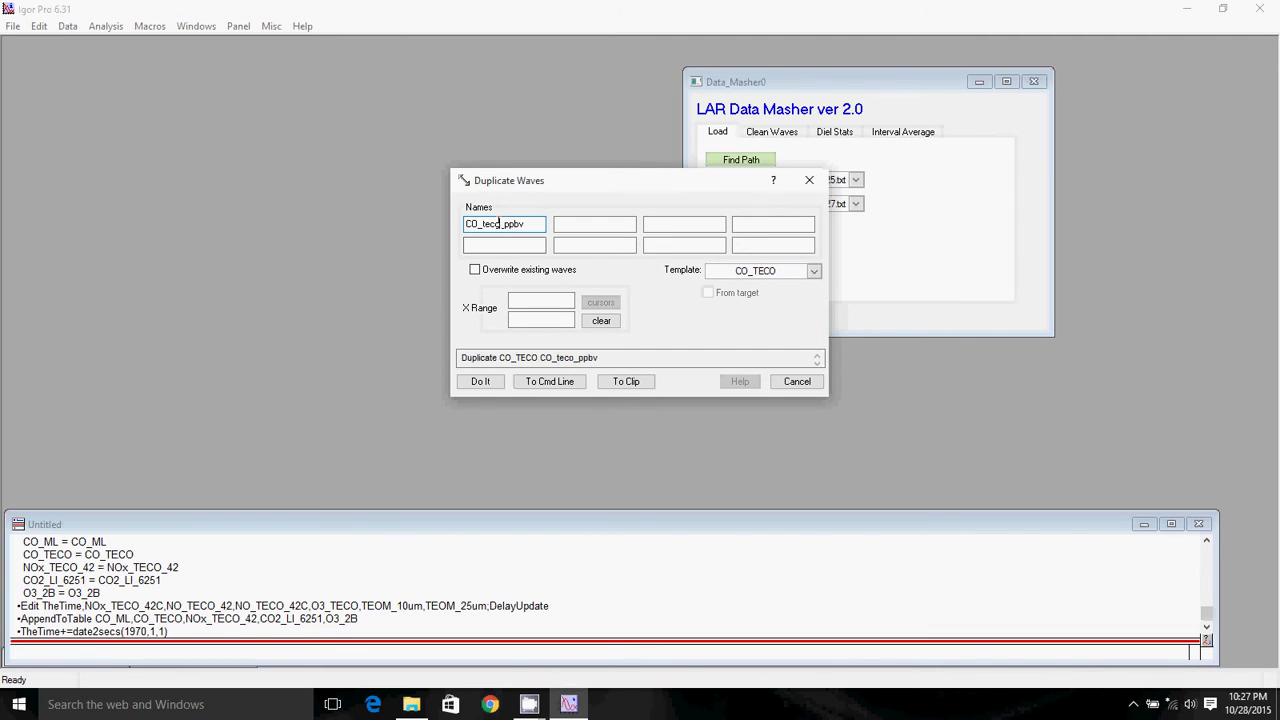
{"action": "key", "text": "BackSpace"}
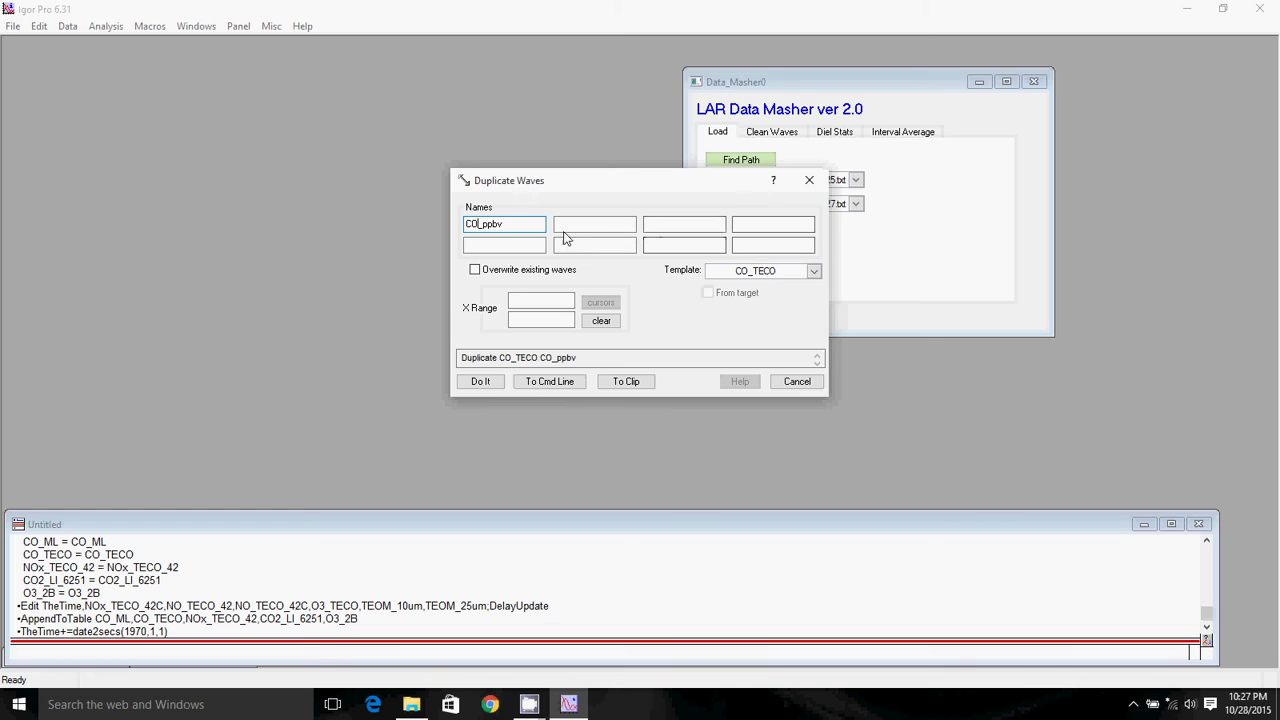
{"action": "left_click", "coordinate": [482, 382]}
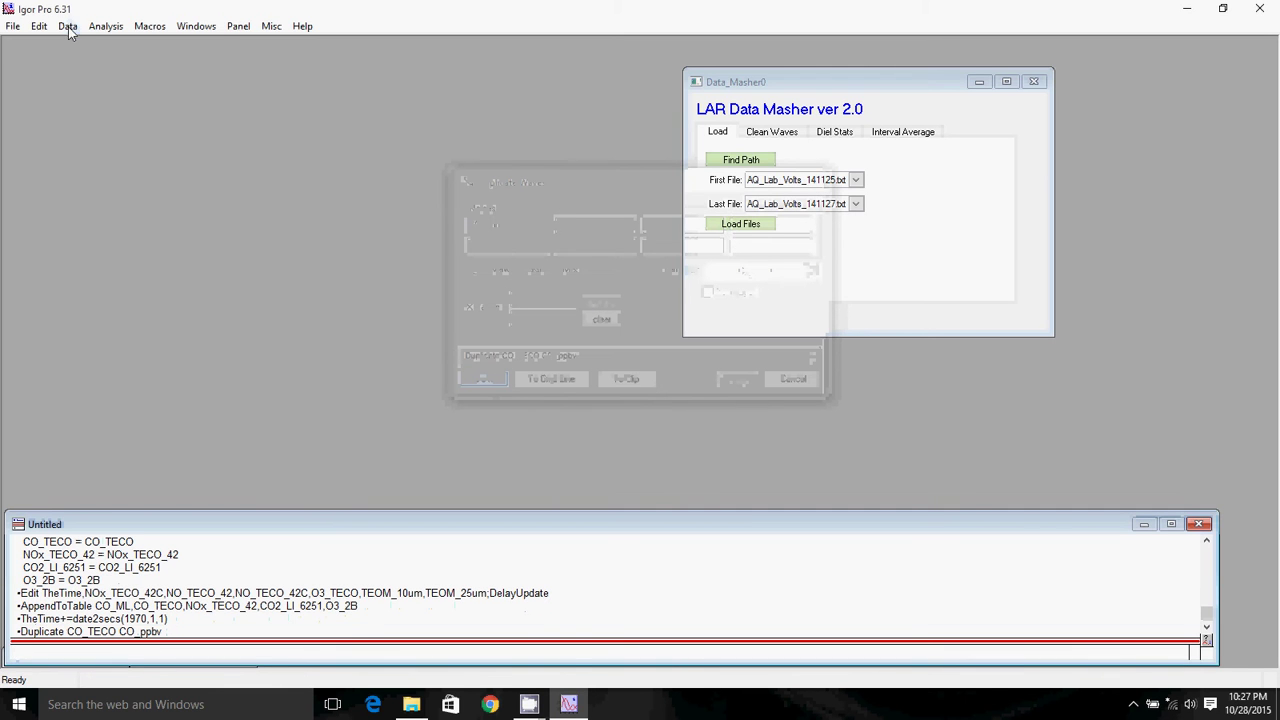
Step: Duplicate NOx_TECO_42 as NOx_ppbv
{"action": "left_click", "coordinate": [67, 26]}
{"action": "left_click", "coordinate": [112, 115]}
{"action": "left_click", "coordinate": [757, 271]}
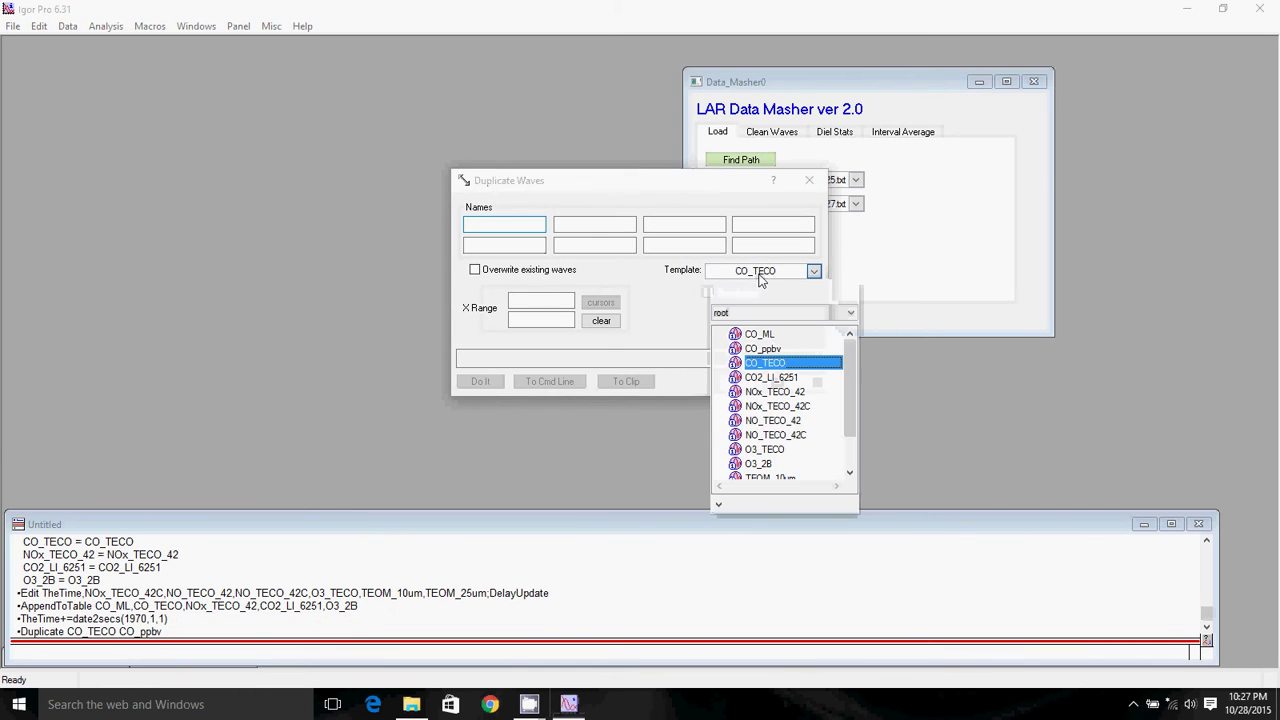
{"action": "left_click", "coordinate": [775, 392]}
{"action": "left_click", "coordinate": [495, 229]}
{"action": "type", "text": "NOx_ppbv"}
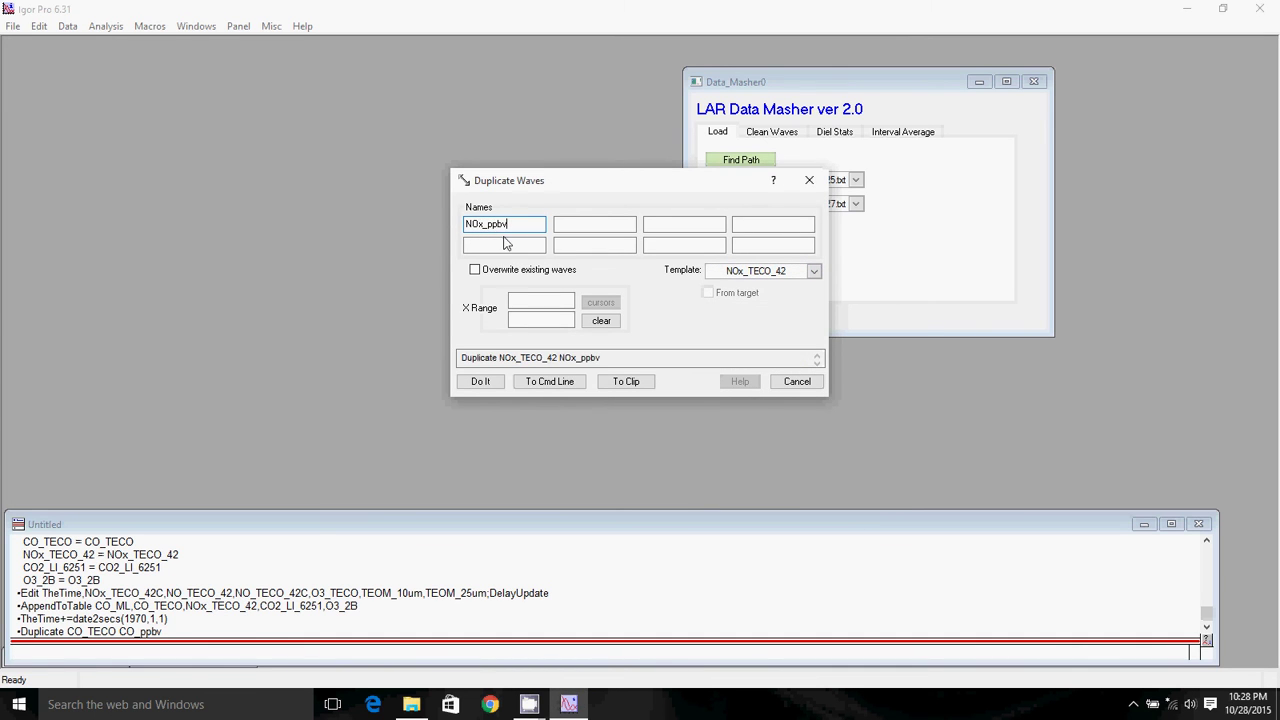
{"action": "left_click", "coordinate": [478, 382]}
Step: Duplicate NO_TECO_42 as NO_ppbv
{"action": "left_click", "coordinate": [67, 26]}
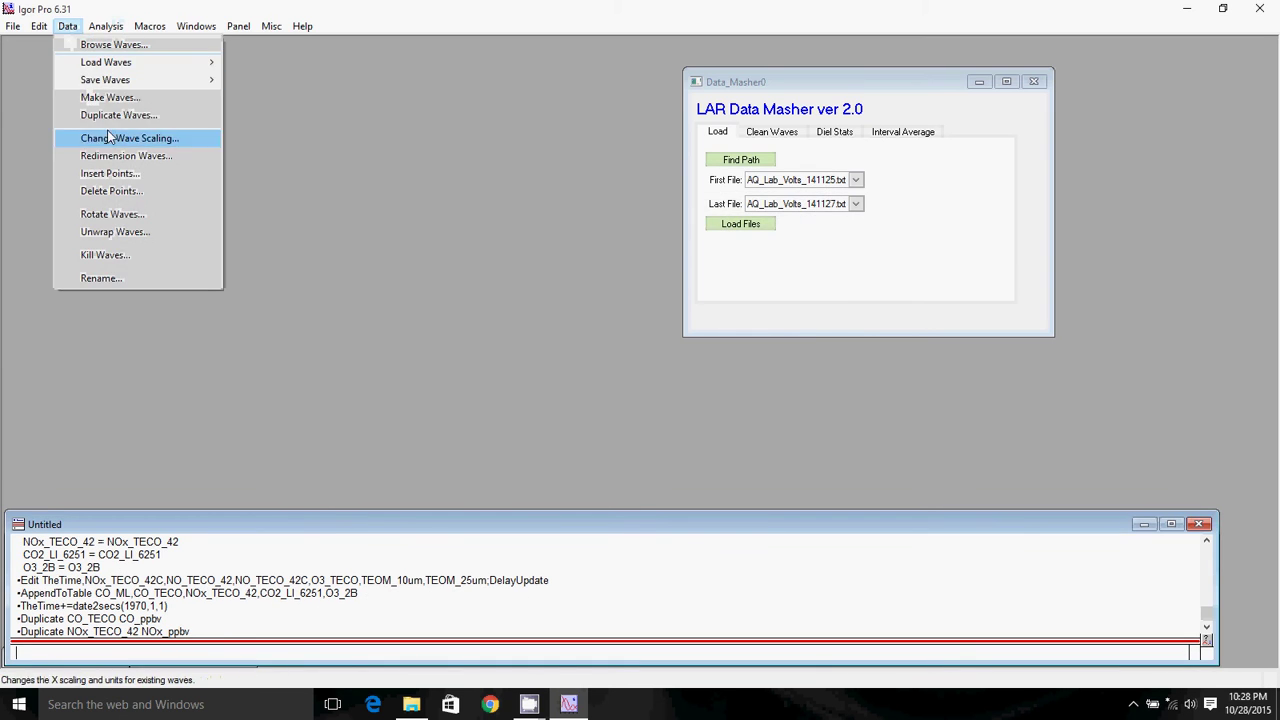
{"action": "left_click", "coordinate": [112, 115]}
{"action": "type", "text": "NO_ppbv"}
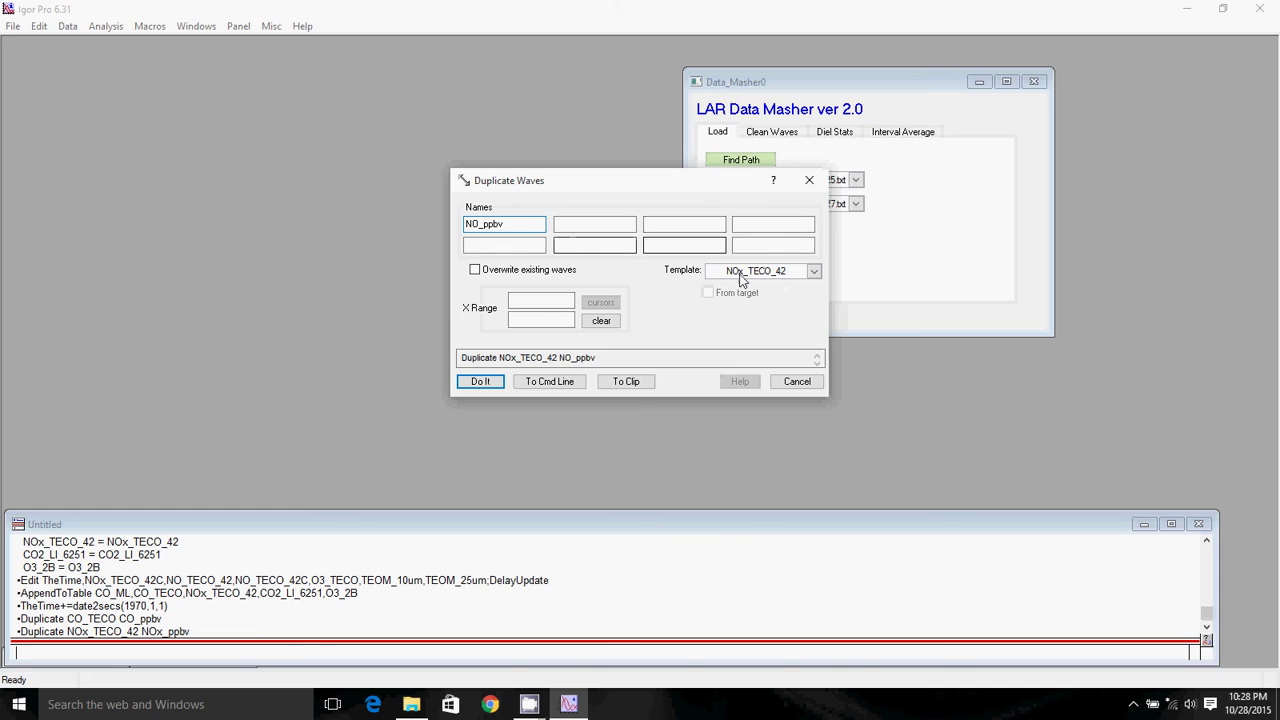
{"action": "left_click", "coordinate": [770, 272]}
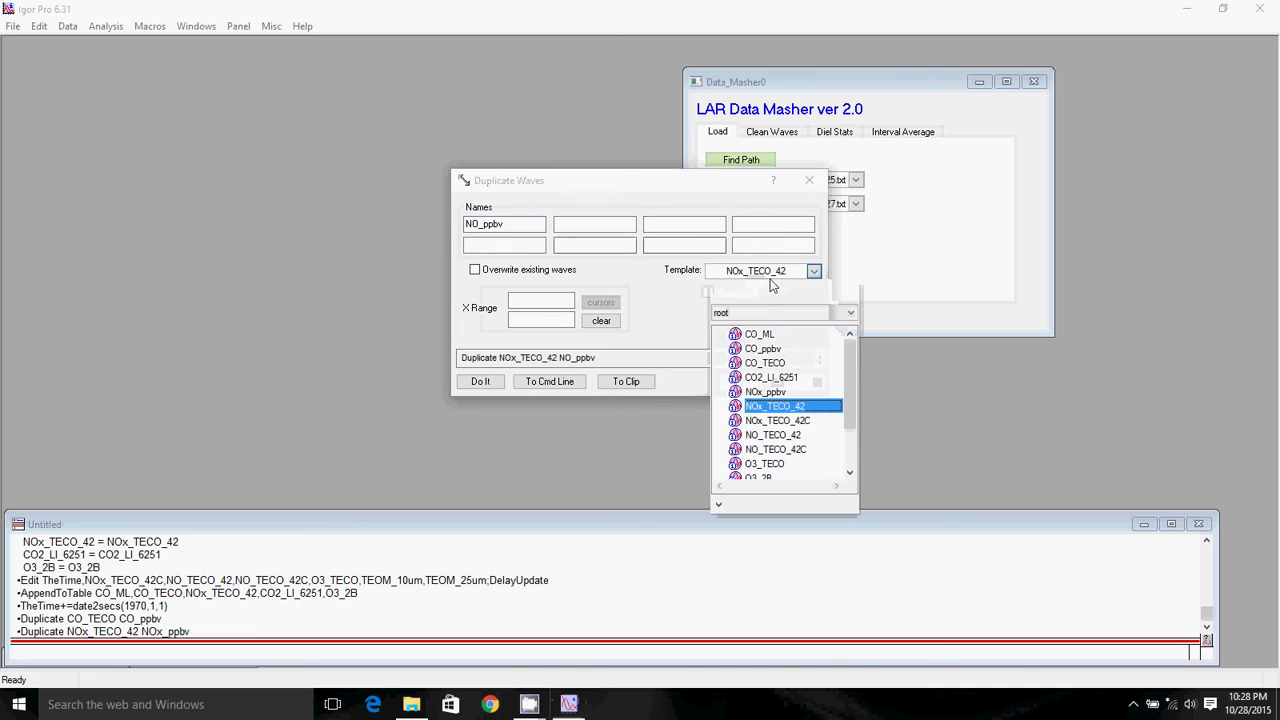
{"action": "left_click", "coordinate": [782, 438]}
{"action": "left_click", "coordinate": [480, 381]}
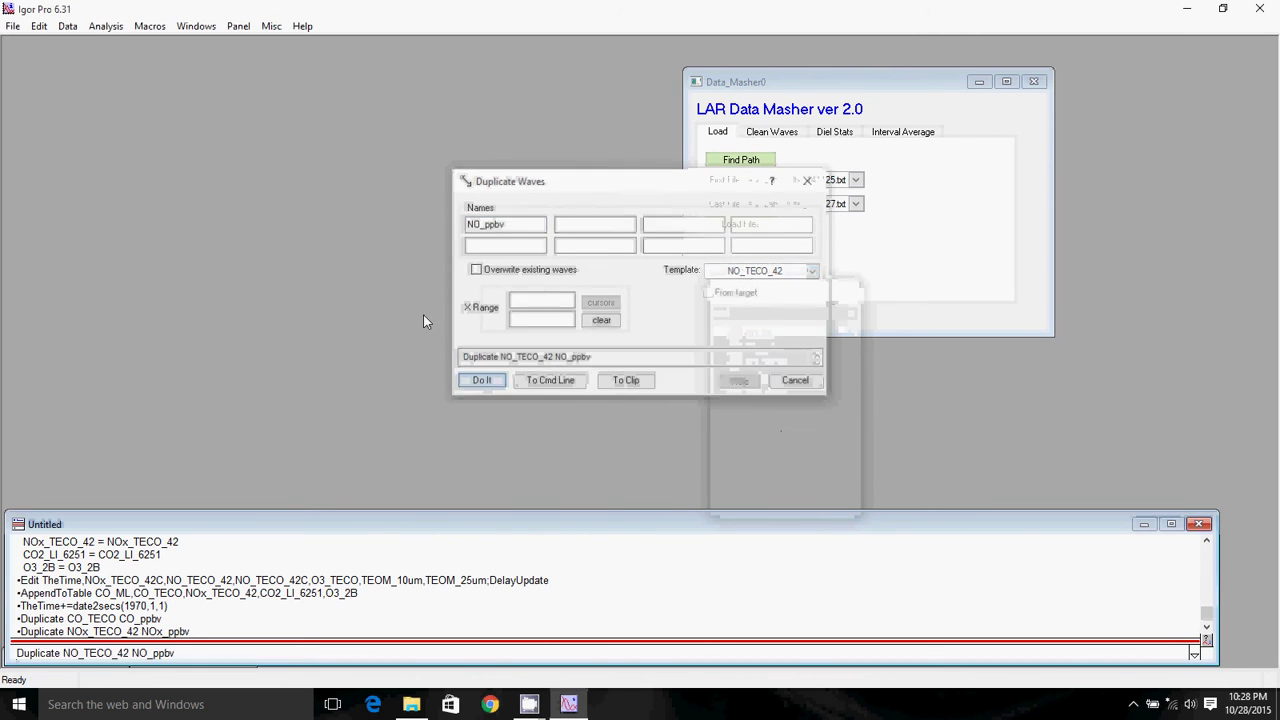
Step: Duplicate O3_TECO as O3_ppbv
{"action": "left_click", "coordinate": [68, 27]}
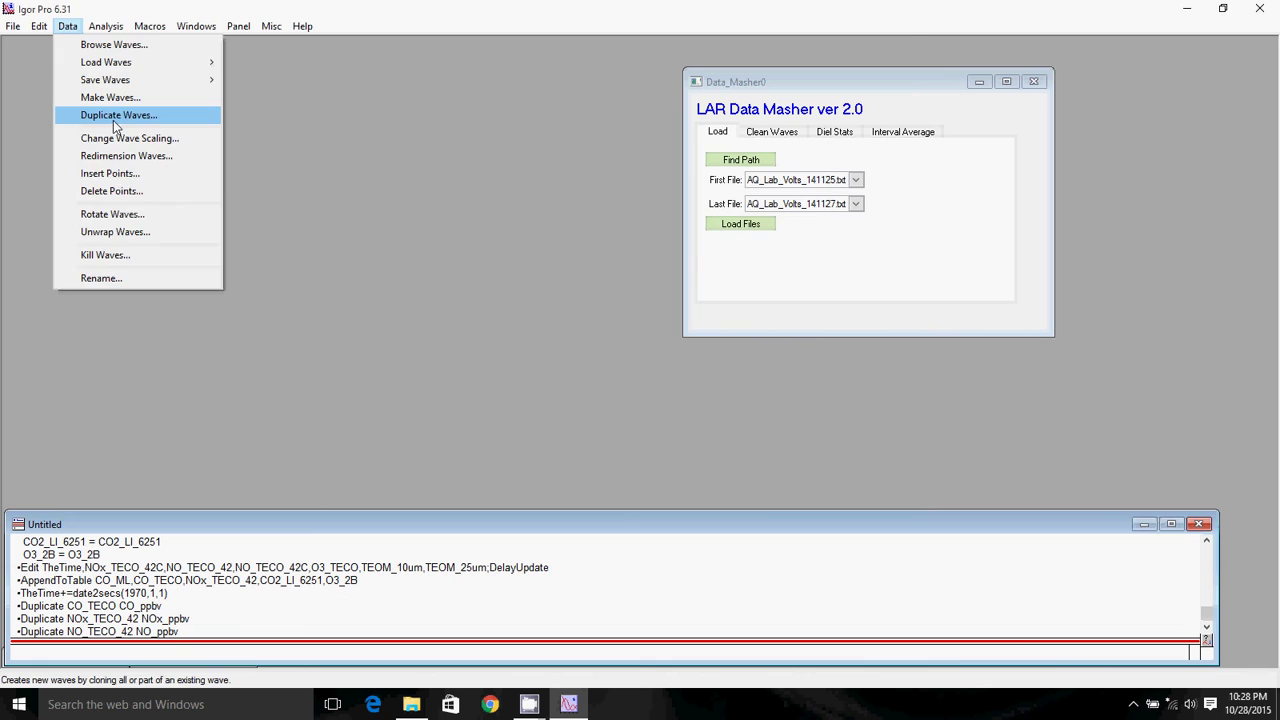
{"action": "left_click", "coordinate": [116, 115]}
{"action": "left_click", "coordinate": [814, 271]}
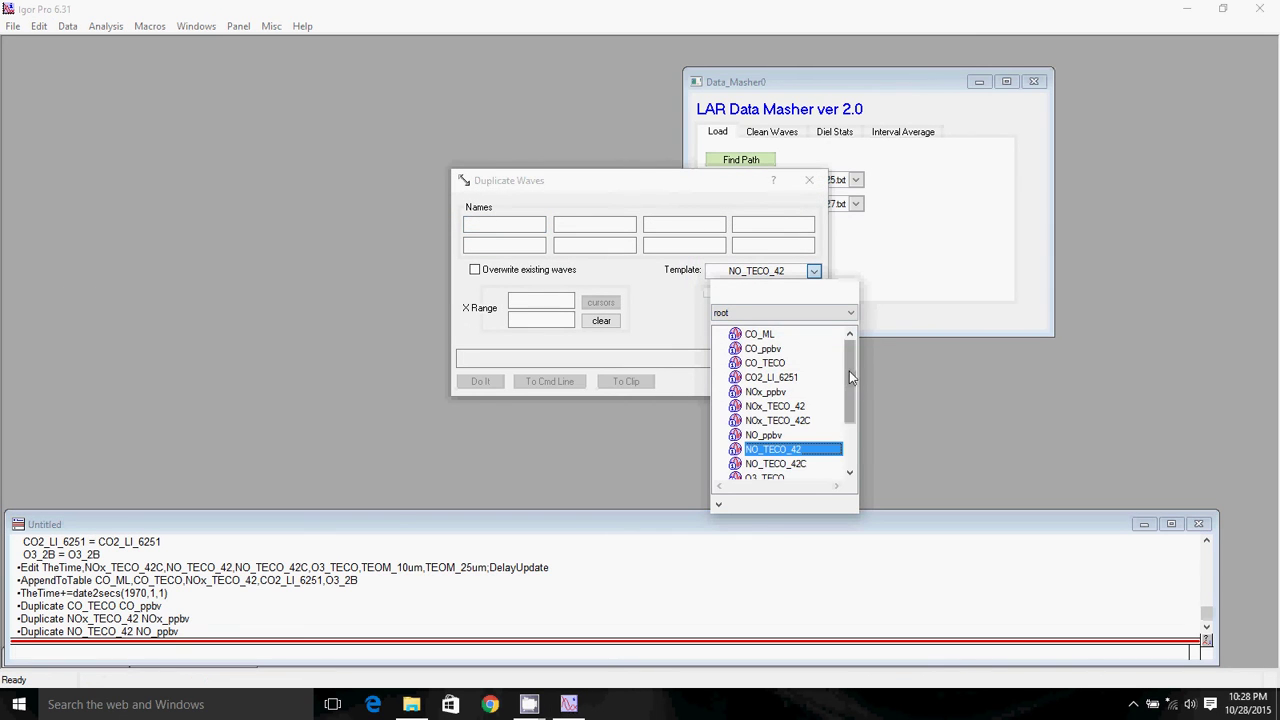
{"action": "scroll", "coordinate": [826, 406], "scroll_direction": "down", "scroll_amount": 1}
{"action": "left_click", "coordinate": [780, 435]}
{"action": "left_click", "coordinate": [524, 226]}
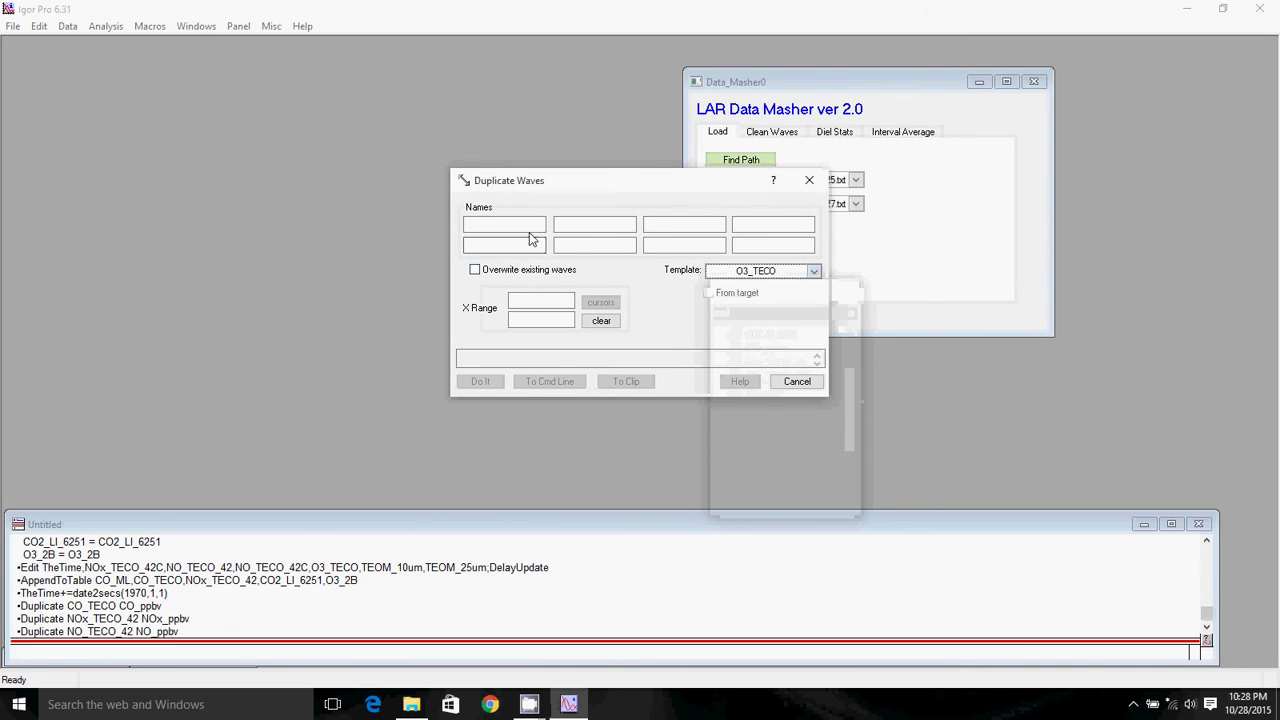
{"action": "type", "text": "O3_ppbv"}
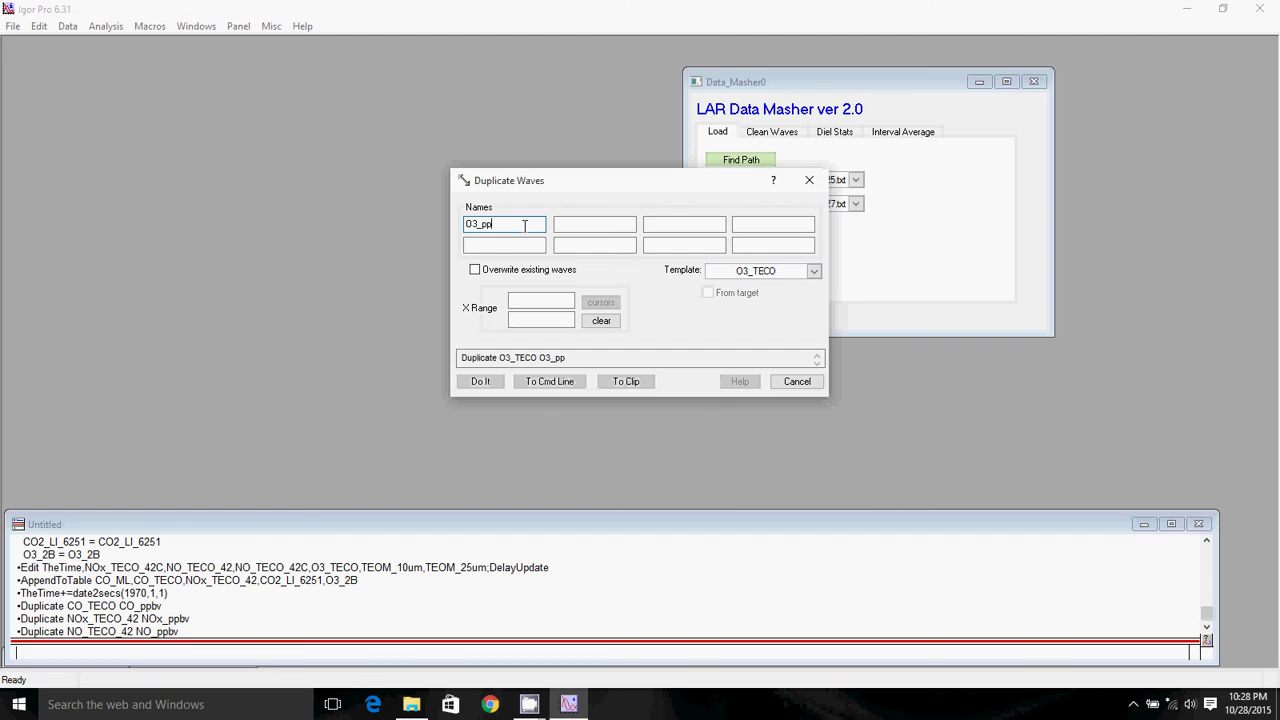
{"action": "left_click", "coordinate": [482, 381]}
Step: Create a new table of TheTime, CO_ppbv, NOx_ppbv, NO_ppbv and O3_ppbv
{"action": "left_click", "coordinate": [196, 26]}
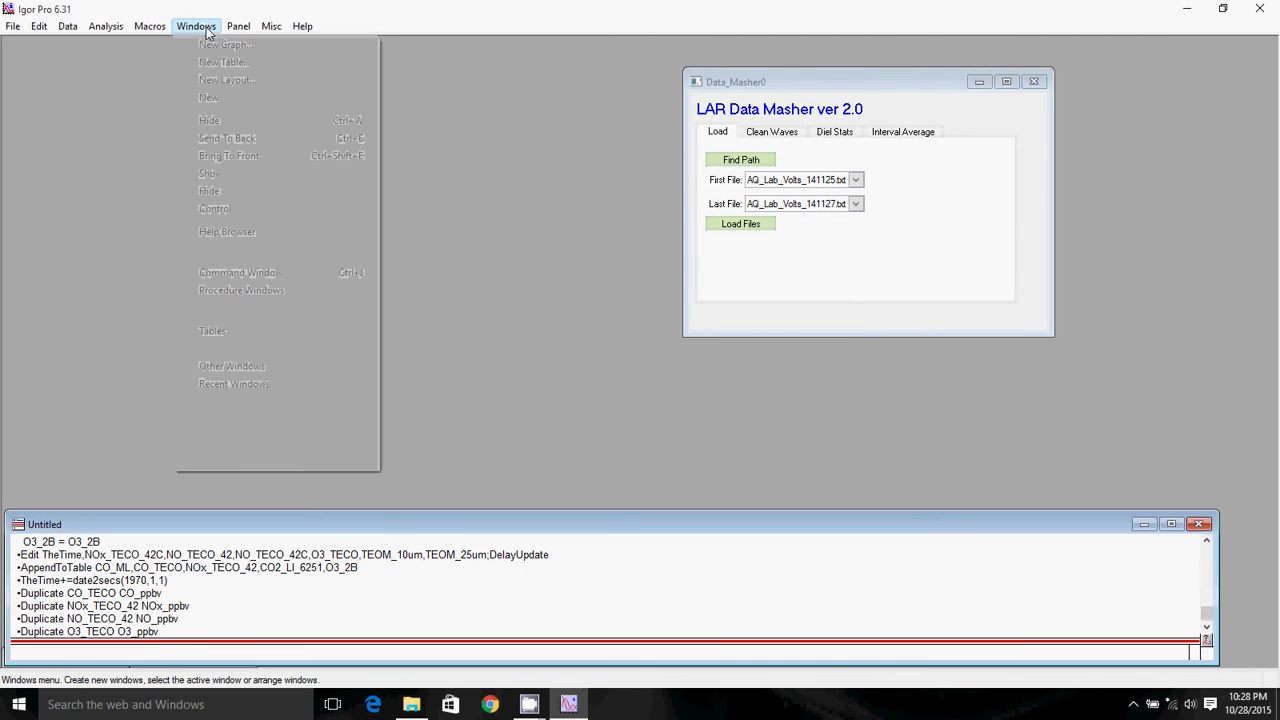
{"action": "left_click", "coordinate": [223, 63]}
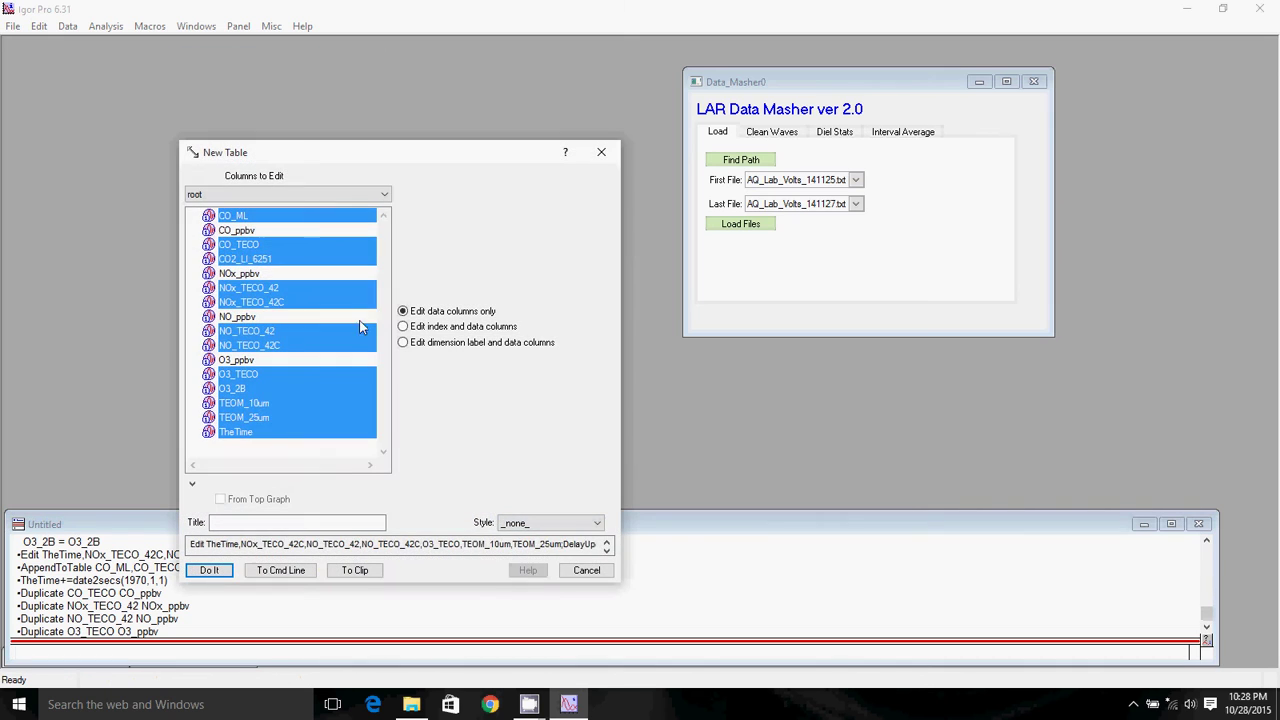
{"action": "left_click", "coordinate": [250, 431]}
{"action": "left_click", "coordinate": [238, 359], "text": "ctrl"}
{"action": "left_click", "coordinate": [248, 316], "text": "ctrl"}
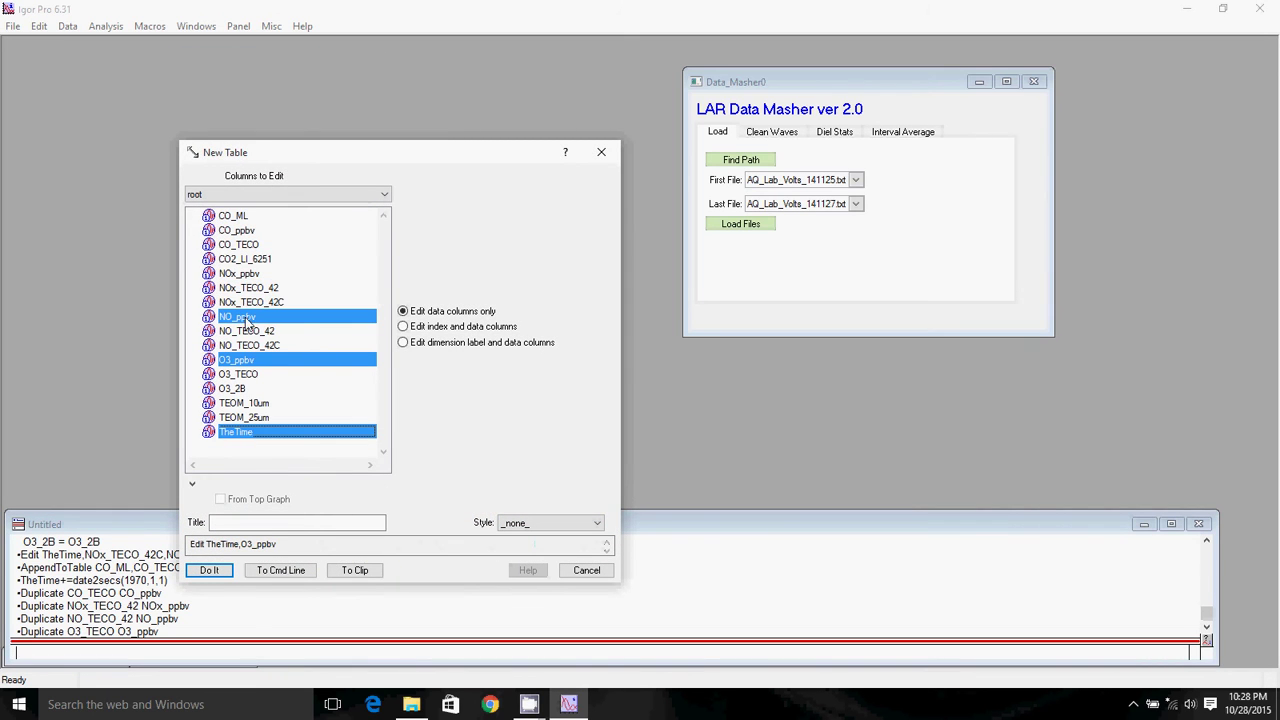
{"action": "left_click", "coordinate": [254, 272], "text": "ctrl"}
{"action": "left_click", "coordinate": [255, 232], "text": "ctrl"}
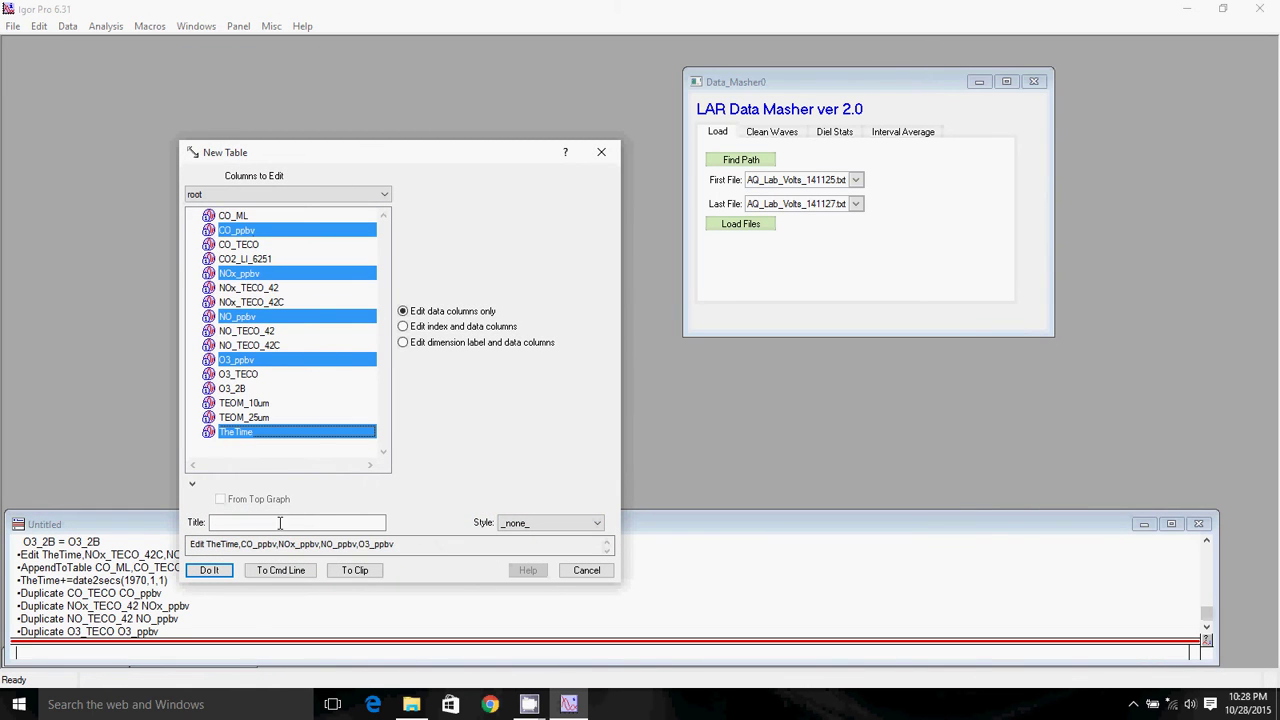
{"action": "left_click", "coordinate": [209, 572]}
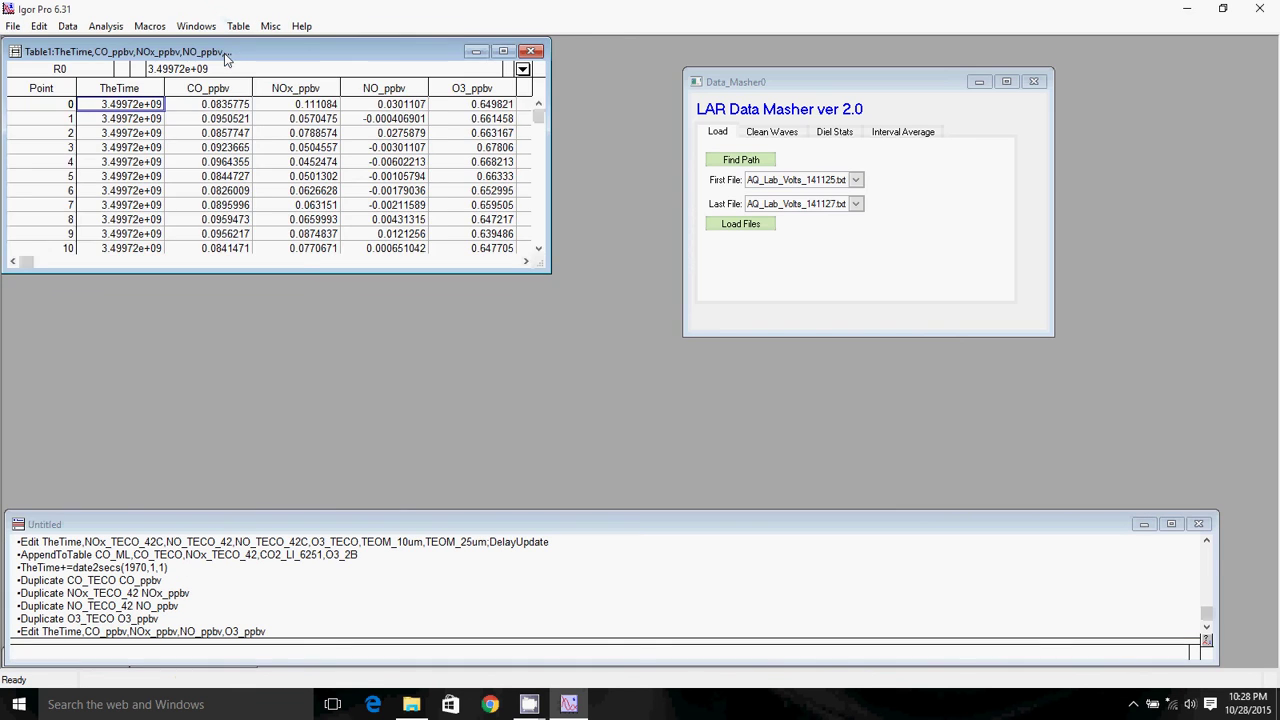
Step: Reposition and widen Table1, showing TheTime as full dates and times
{"action": "left_click_drag", "start_coordinate": [224, 53], "coordinate": [348, 92]}
{"action": "left_click_drag", "start_coordinate": [674, 230], "coordinate": [752, 230]}
{"action": "right_click", "coordinate": [246, 118]}
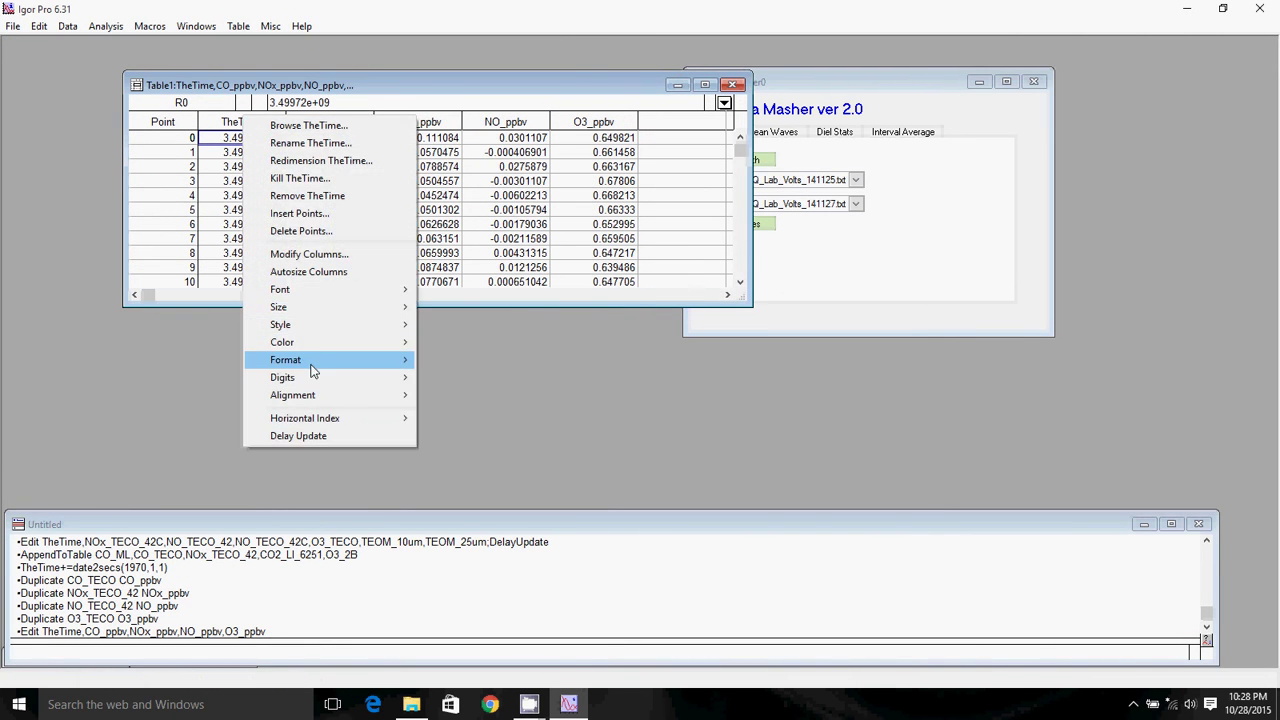
{"action": "mouse_move", "coordinate": [341, 362]}
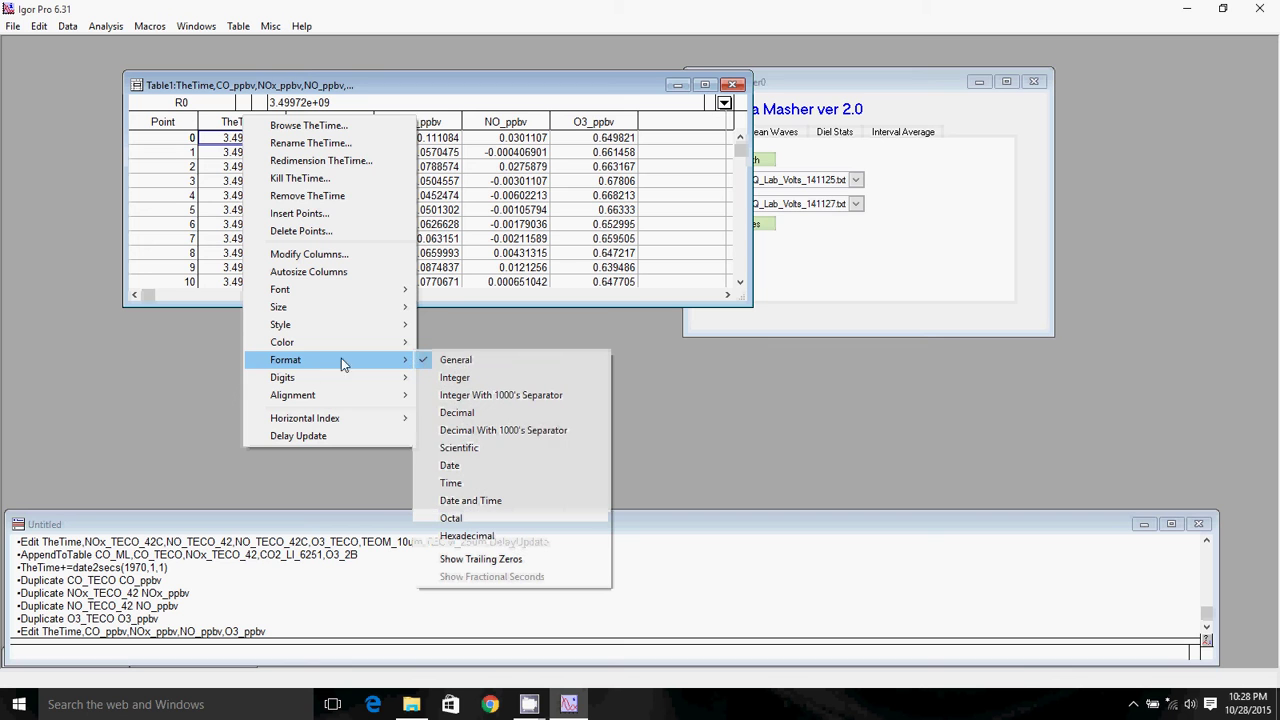
{"action": "left_click", "coordinate": [470, 500]}
{"action": "double_click", "coordinate": [330, 121]}
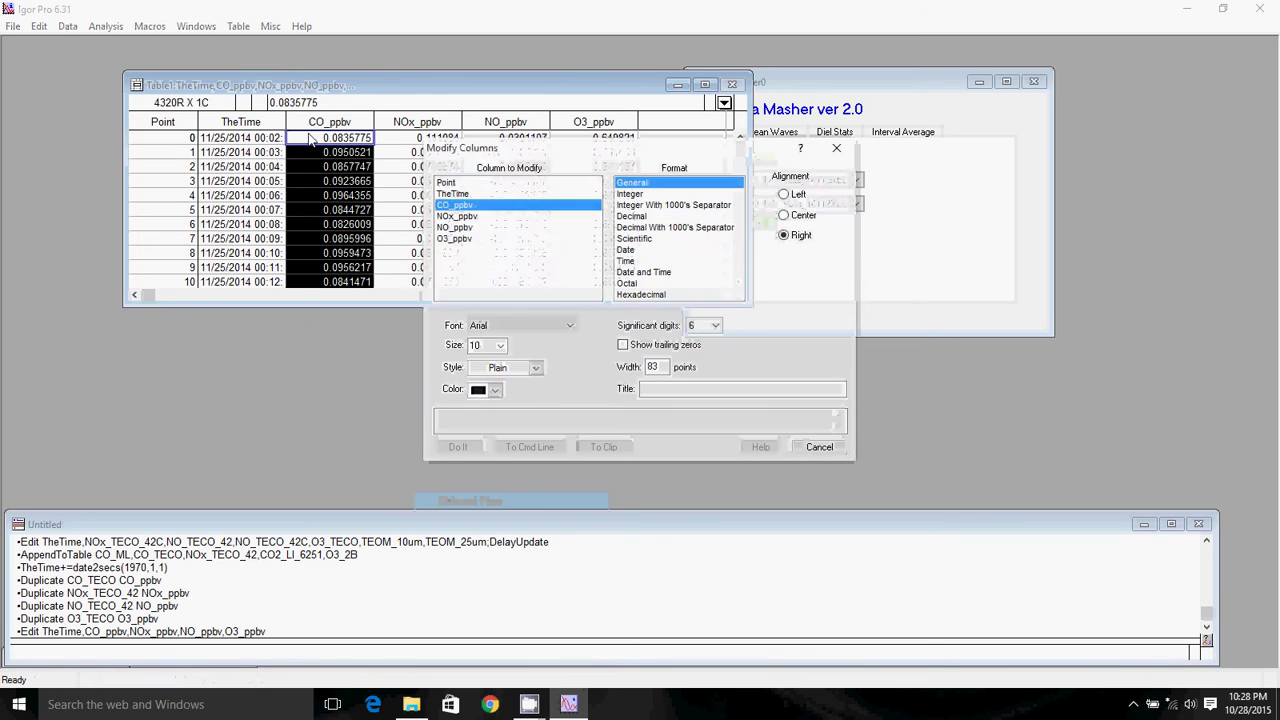
{"action": "left_click", "coordinate": [300, 138]}
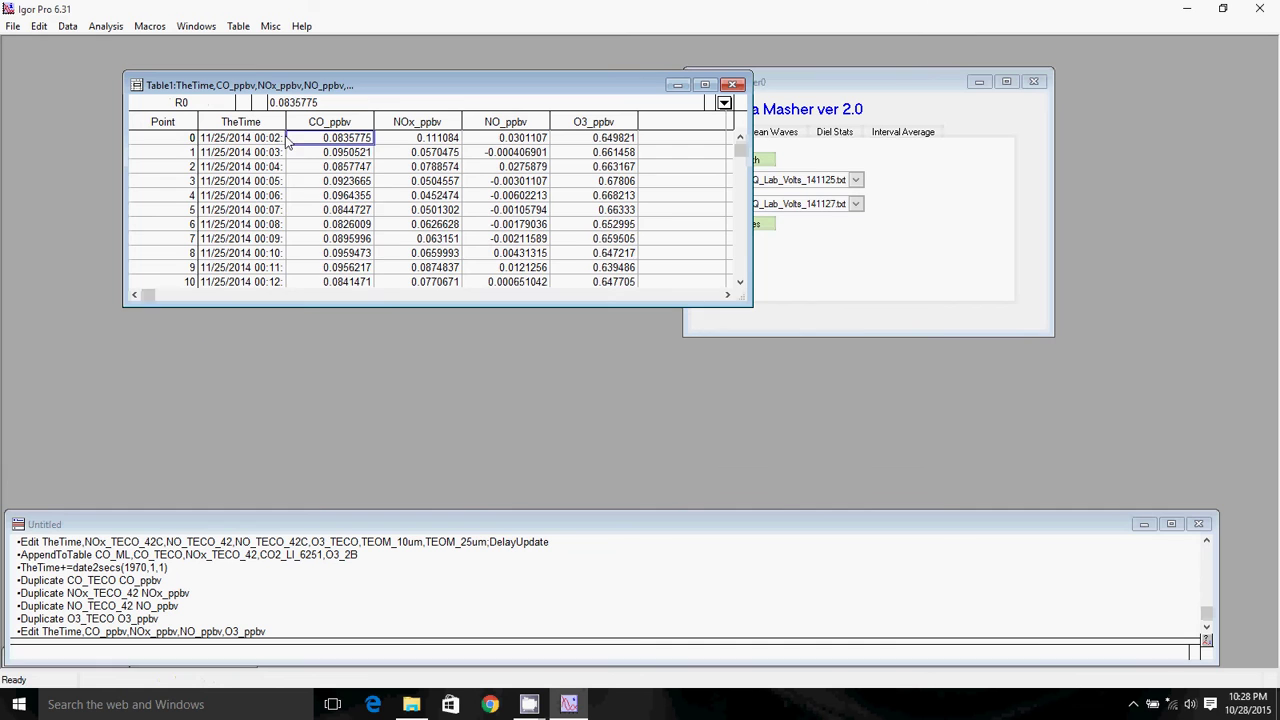
{"action": "left_click_drag", "start_coordinate": [288, 121], "coordinate": [307, 121]}
{"action": "left_click", "coordinate": [631, 138]}
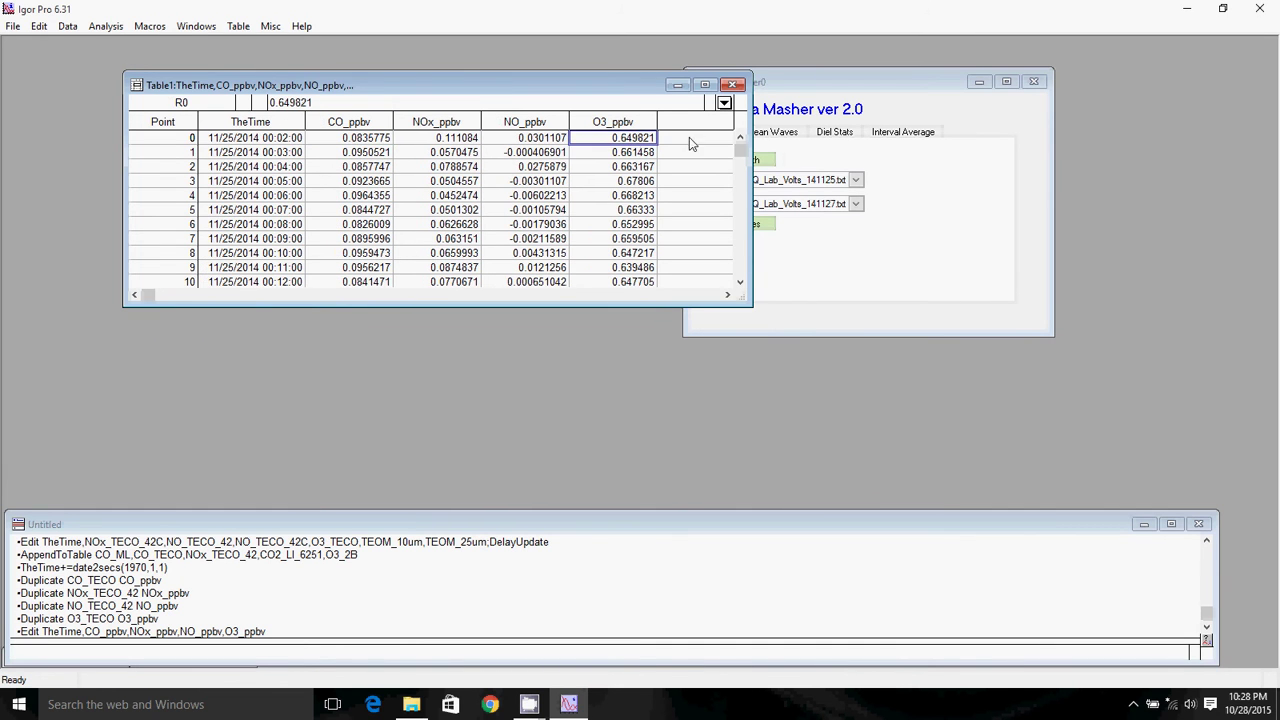
{"action": "left_click_drag", "start_coordinate": [751, 188], "coordinate": [999, 190]}
Step: Cancel out of Append Columns to Table and bring the Data_Masher0 panel forward
{"action": "left_click", "coordinate": [238, 26]}
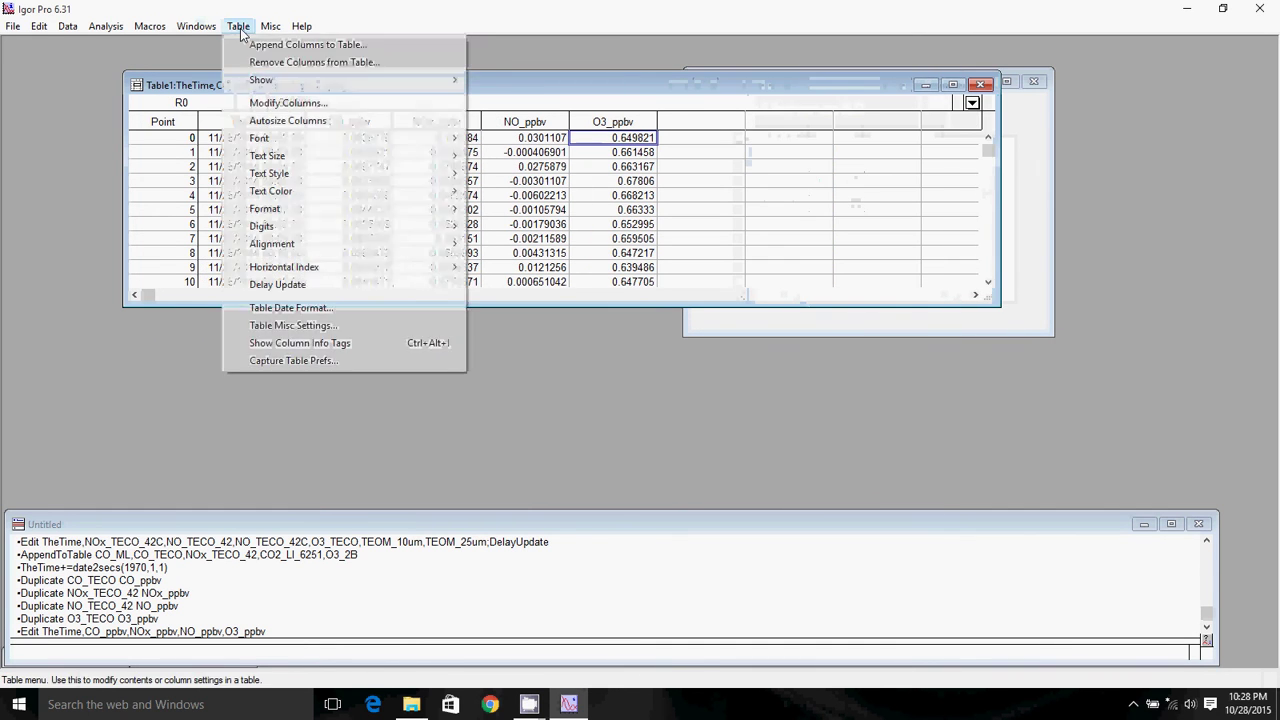
{"action": "left_click", "coordinate": [263, 50]}
{"action": "left_click", "coordinate": [530, 297]}
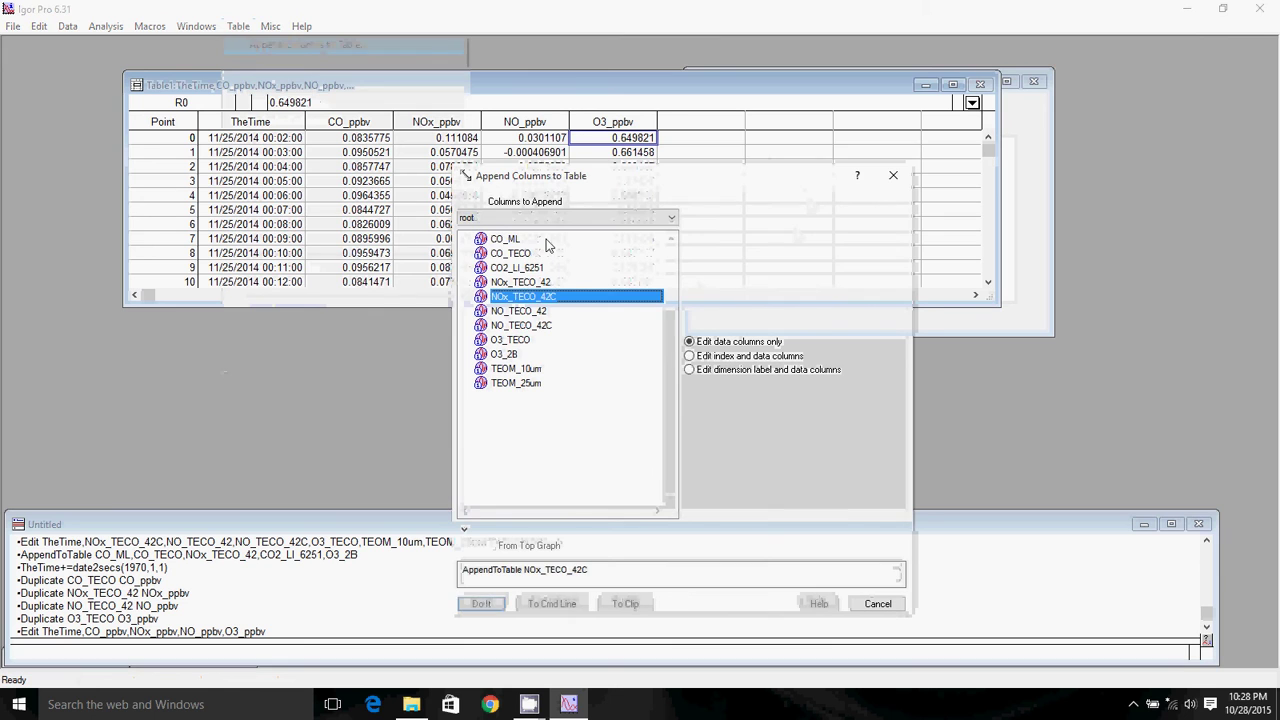
{"action": "left_click", "coordinate": [878, 603]}
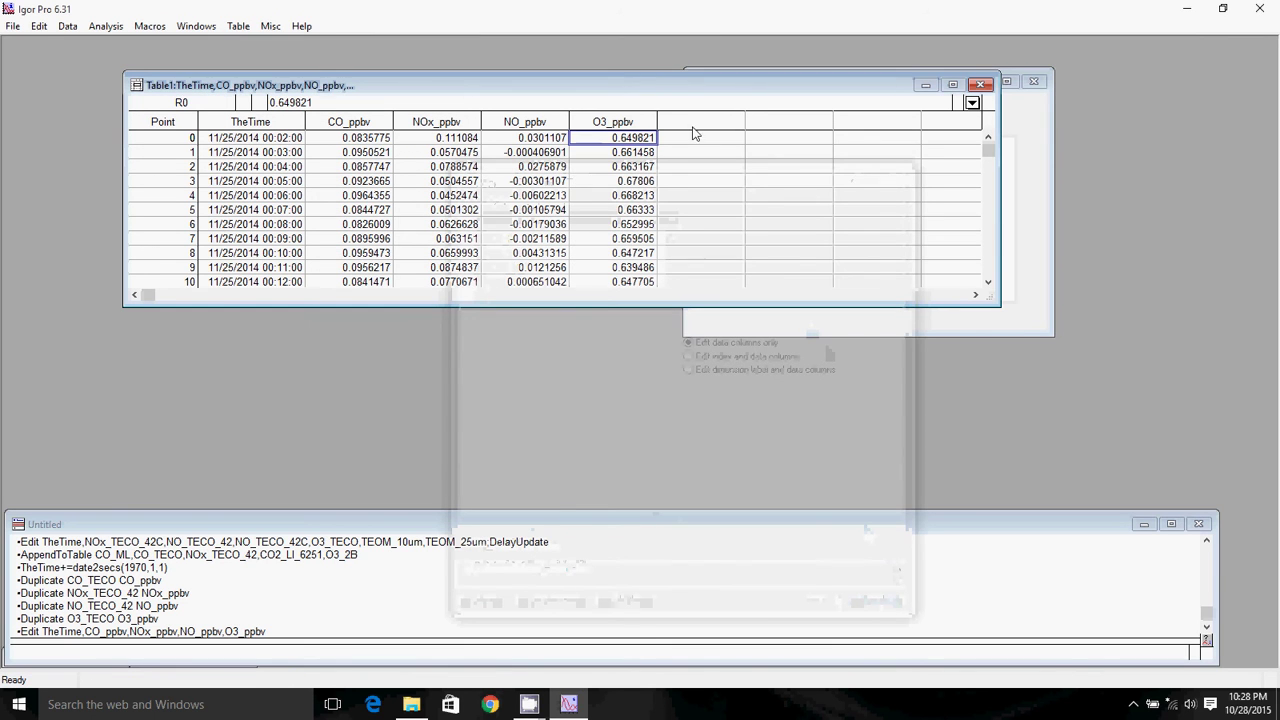
{"action": "left_click", "coordinate": [352, 138]}
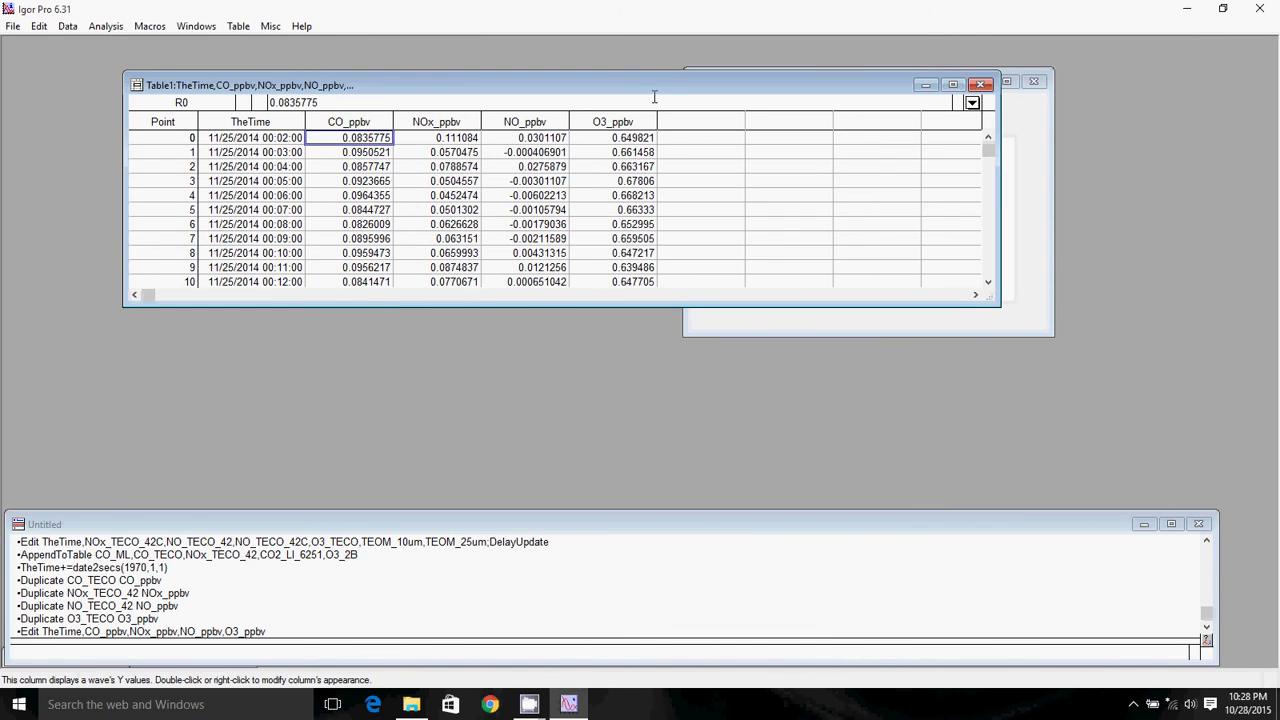
{"action": "left_click", "coordinate": [1055, 139]}
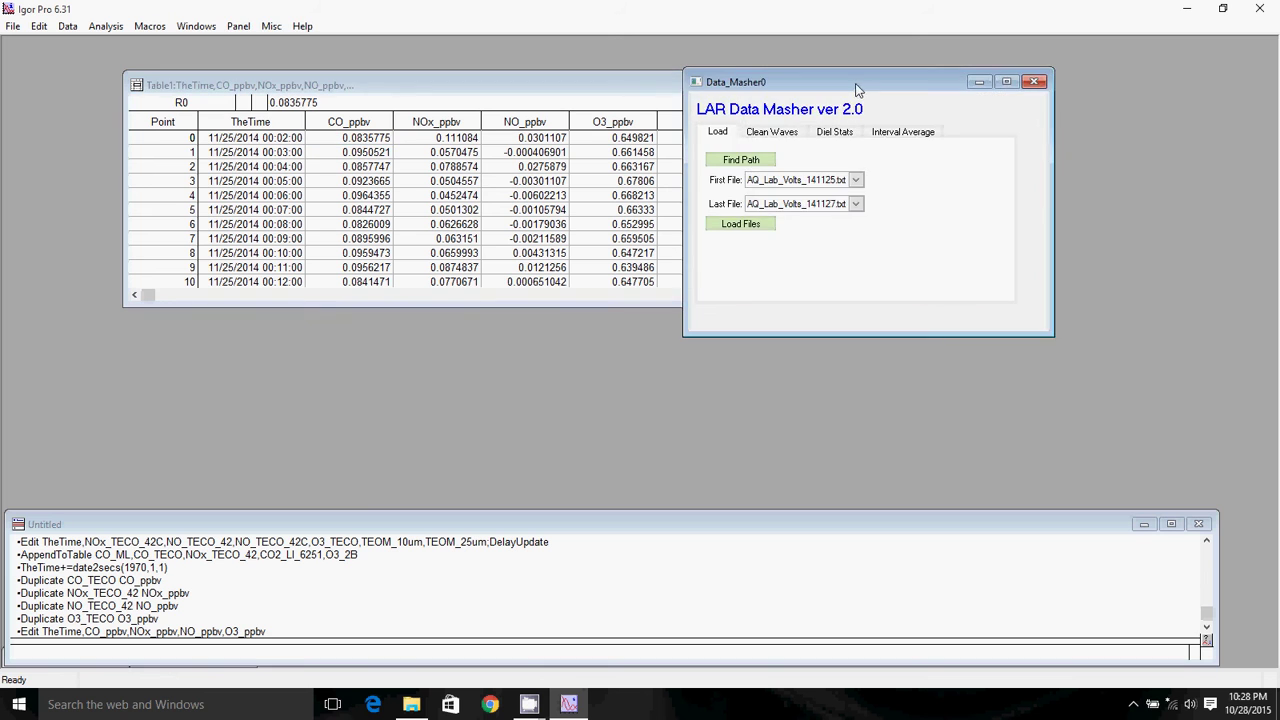
Step: Arrange a narrowed Table1 on the left and the Data Masher panel on the right, then focus the command line
{"action": "left_click_drag", "start_coordinate": [857, 88], "coordinate": [951, 141]}
{"action": "left_click_drag", "start_coordinate": [650, 88], "coordinate": [572, 92]}
{"action": "left_click_drag", "start_coordinate": [924, 126], "coordinate": [684, 135]}
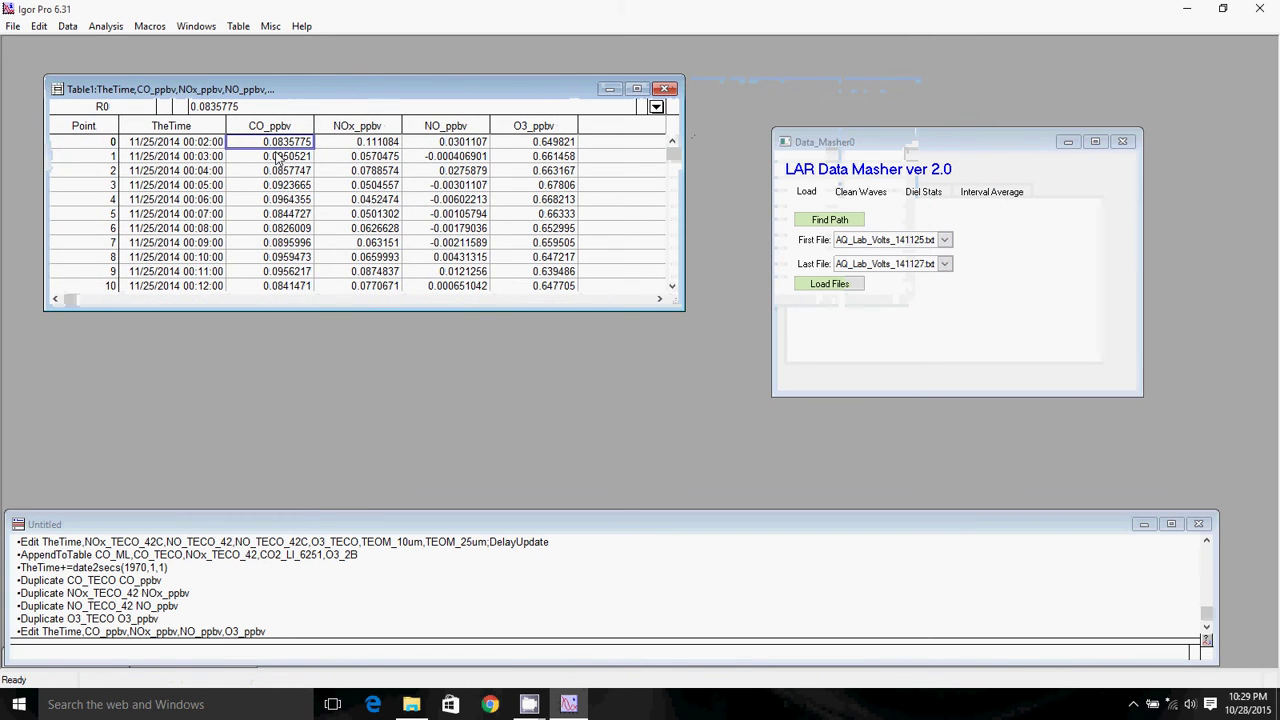
{"action": "left_click", "coordinate": [330, 128]}
{"action": "left_click", "coordinate": [475, 128]}
{"action": "left_click", "coordinate": [549, 146]}
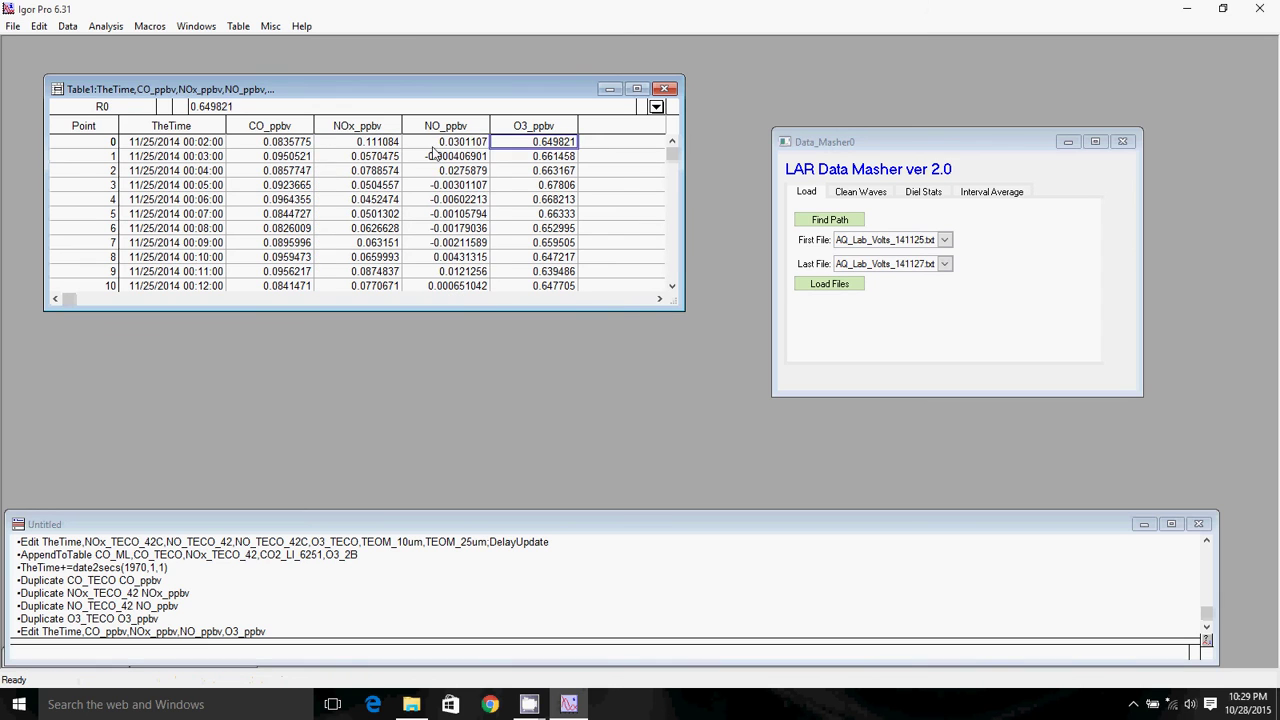
{"action": "left_click", "coordinate": [306, 153]}
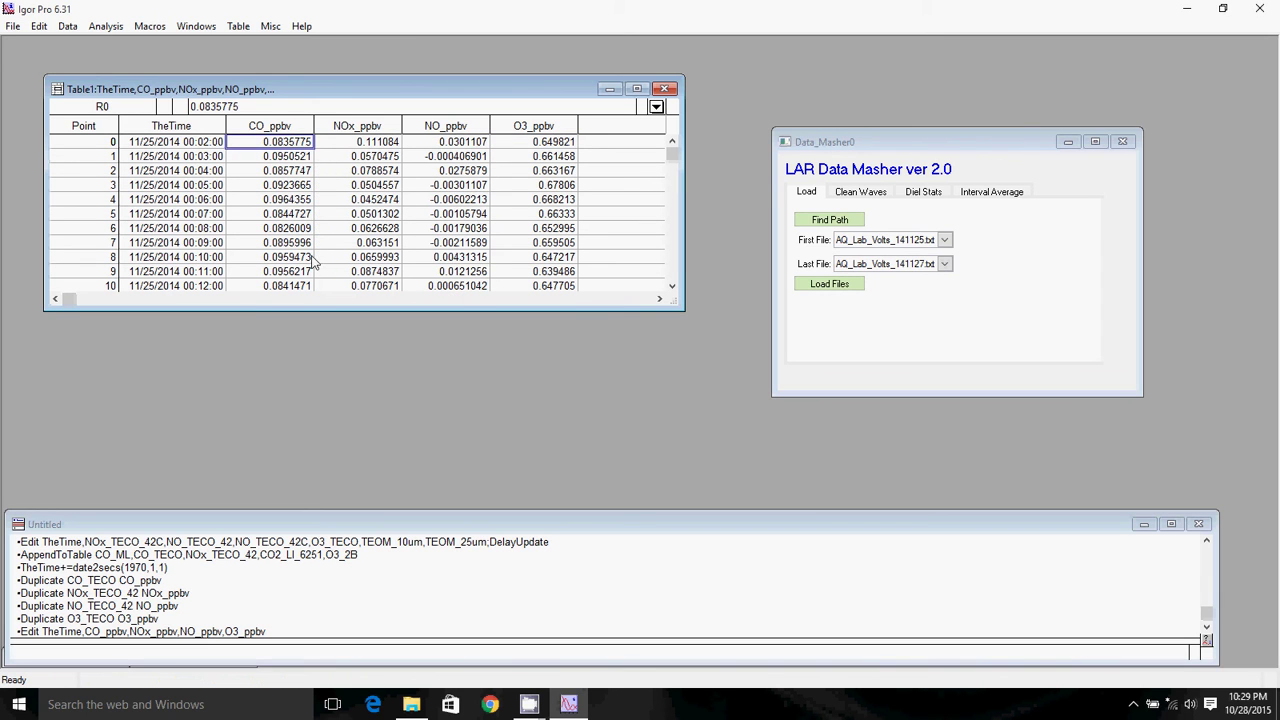
{"action": "left_click", "coordinate": [174, 653]}
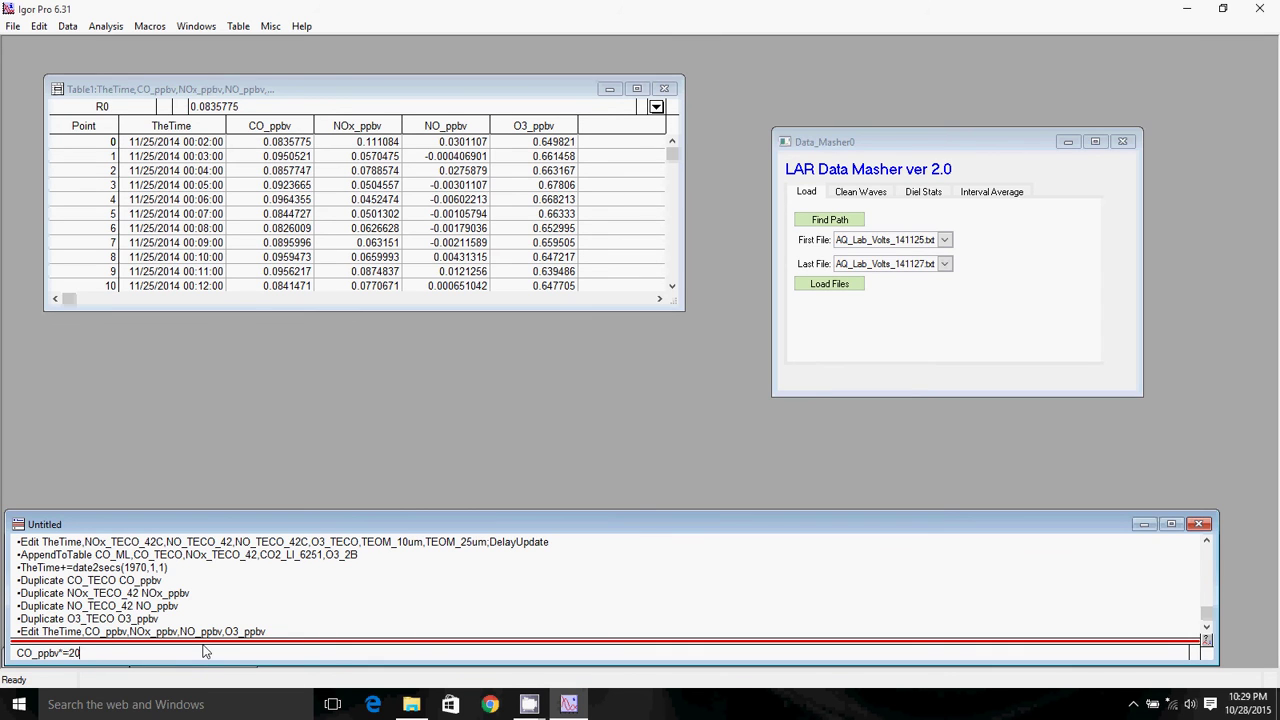
Step: Run CO_ppbv*=2000 and NOx_ppbv*=20, fixing the NOx wave name after the error
{"action": "key", "text": "Return"}
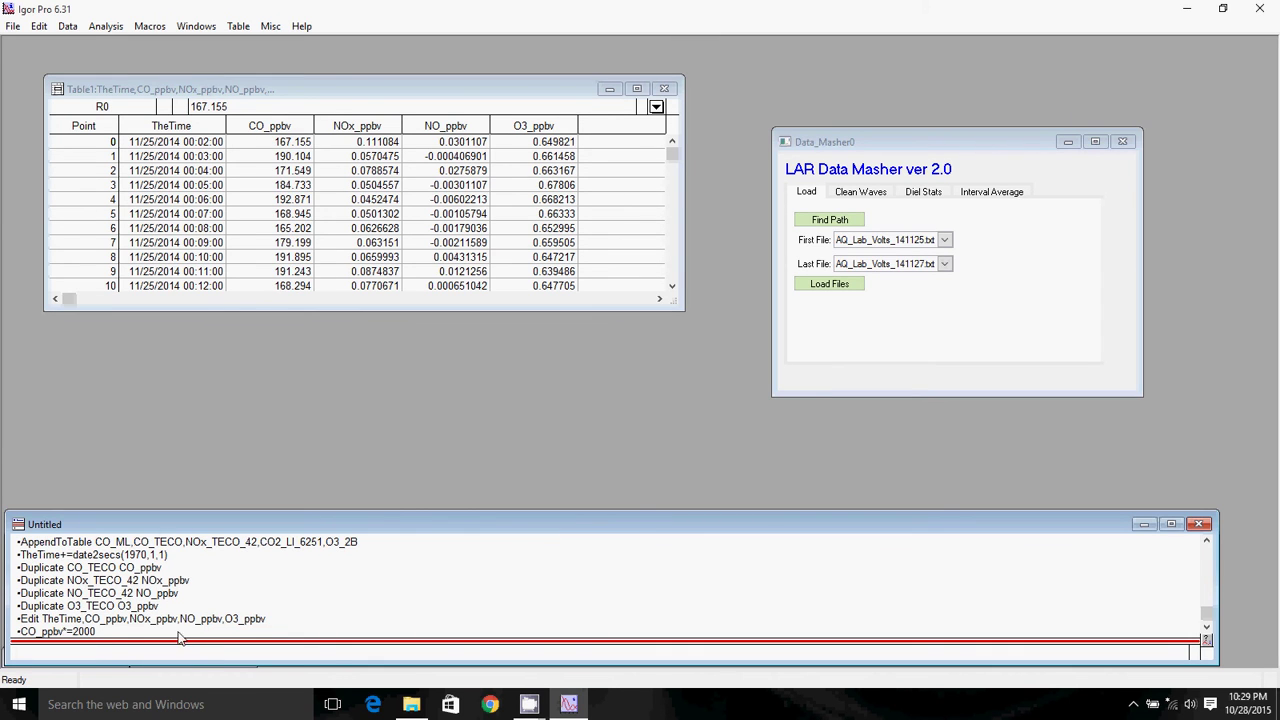
{"action": "mouse_move", "coordinate": [283, 142]}
{"action": "left_mouse_down"}
{"action": "mouse_move", "coordinate": [285, 271]}
{"action": "mouse_move", "coordinate": [283, 149]}
{"action": "left_mouse_up"}
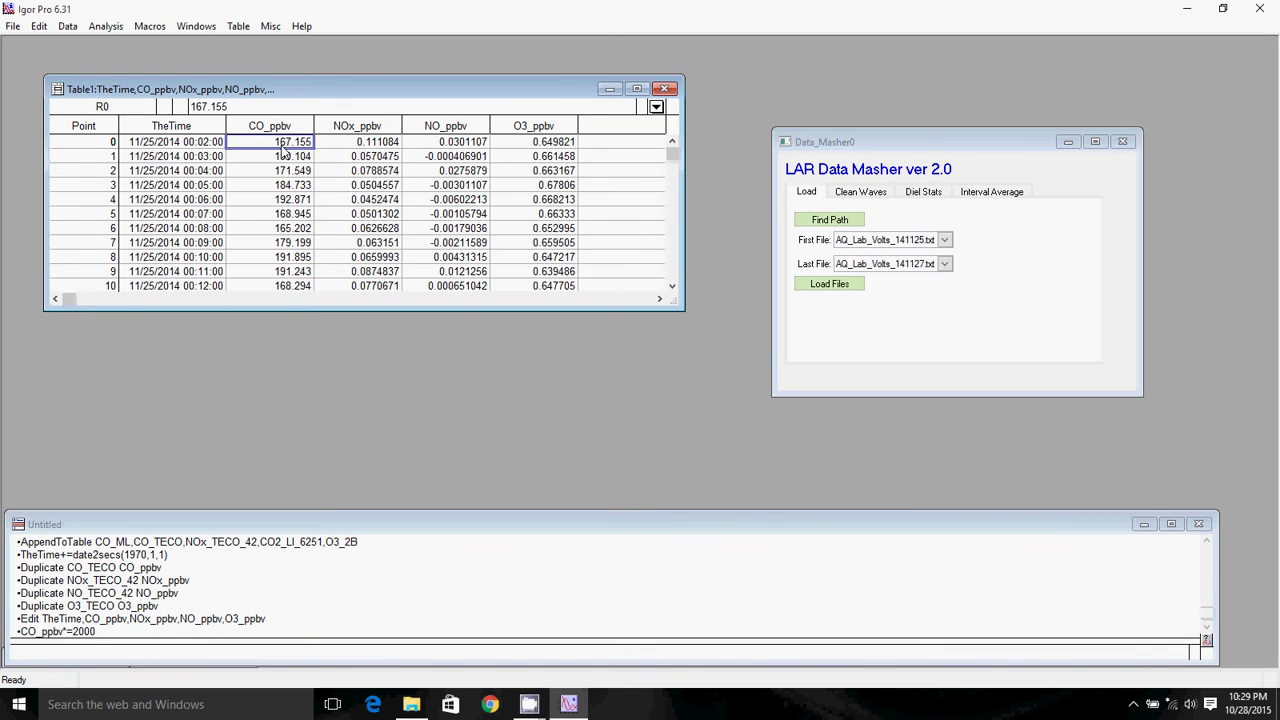
{"action": "left_click", "coordinate": [143, 653]}
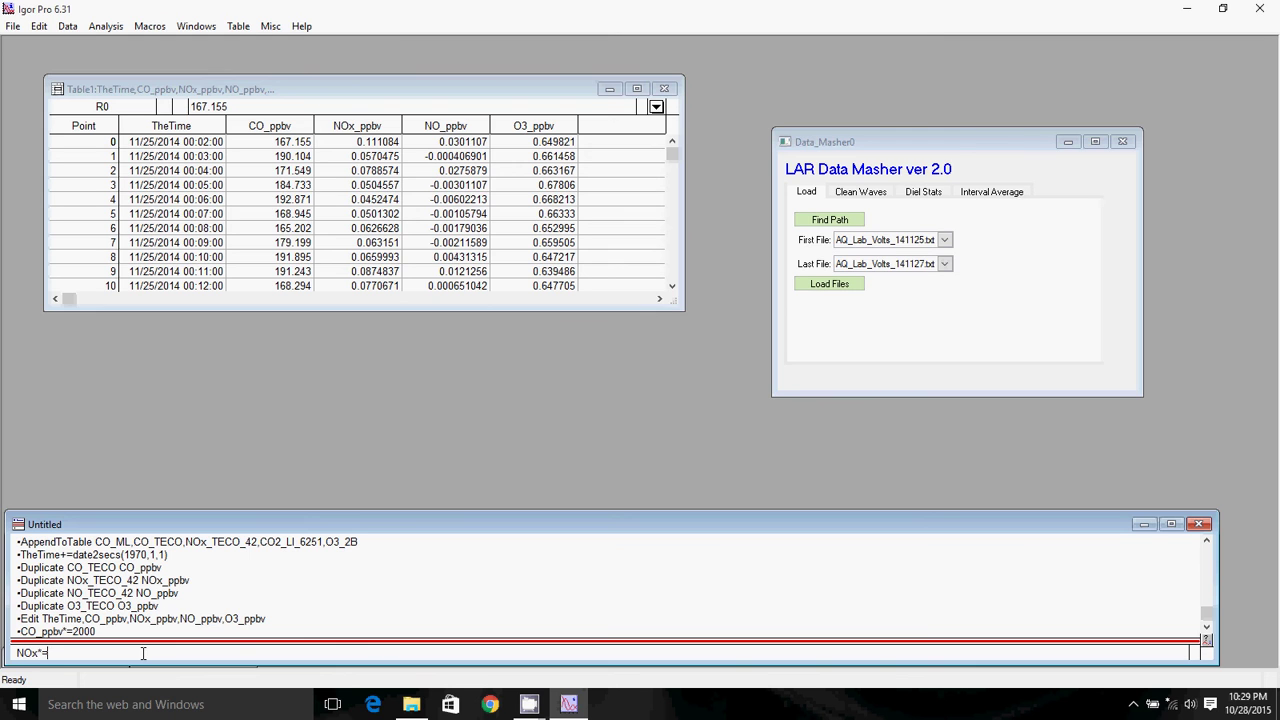
{"action": "key", "text": "Return"}
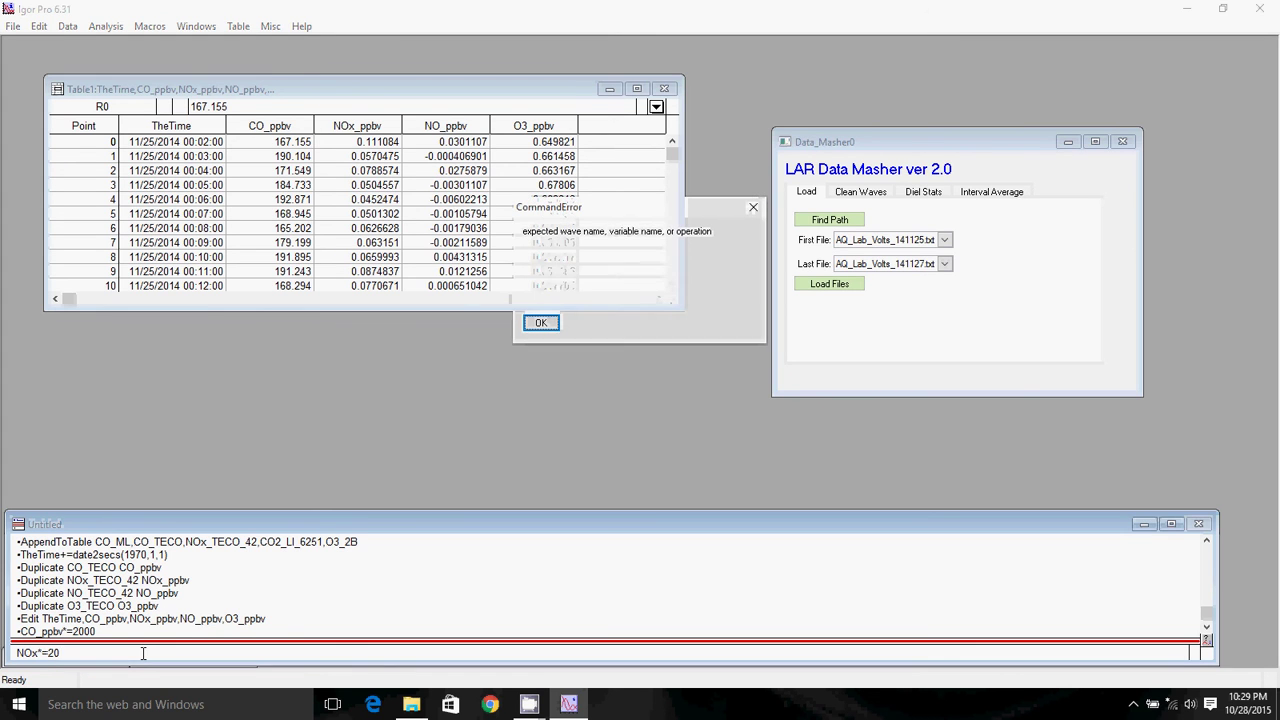
{"action": "left_click", "coordinate": [541, 322]}
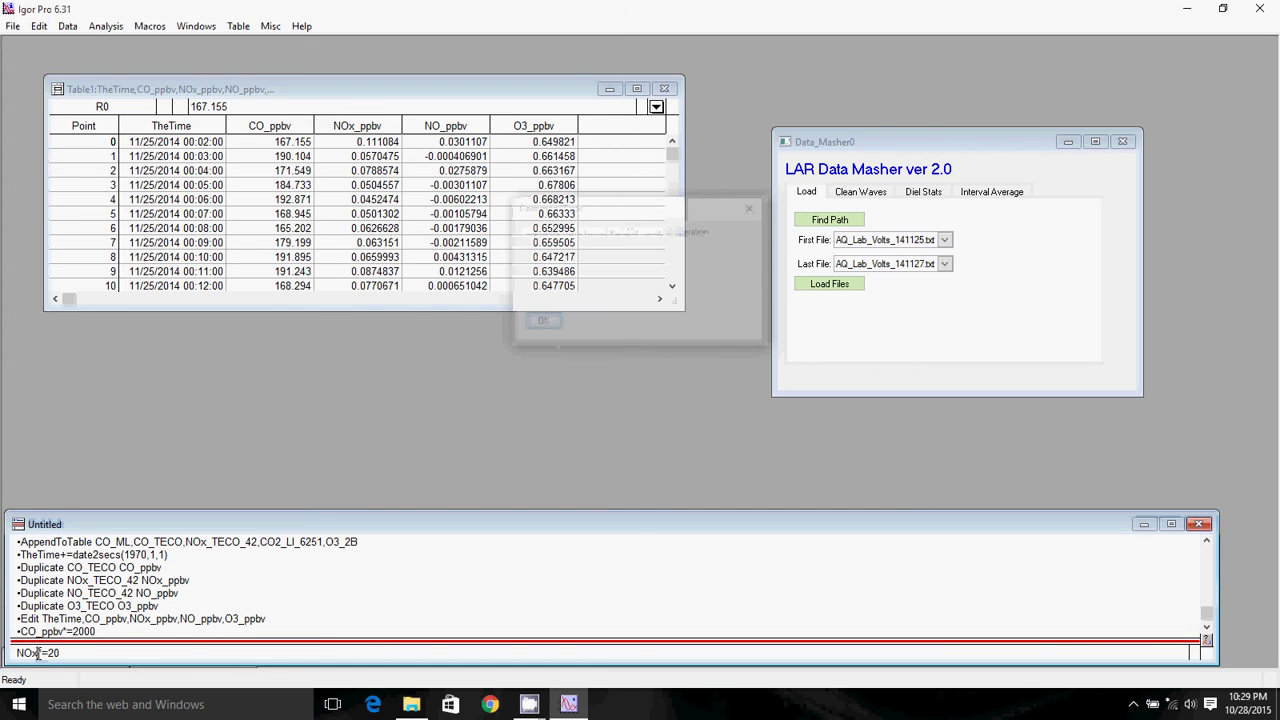
{"action": "left_click", "coordinate": [38, 653]}
{"action": "type", "text": "_ppbv"}
{"action": "key", "text": "Return"}
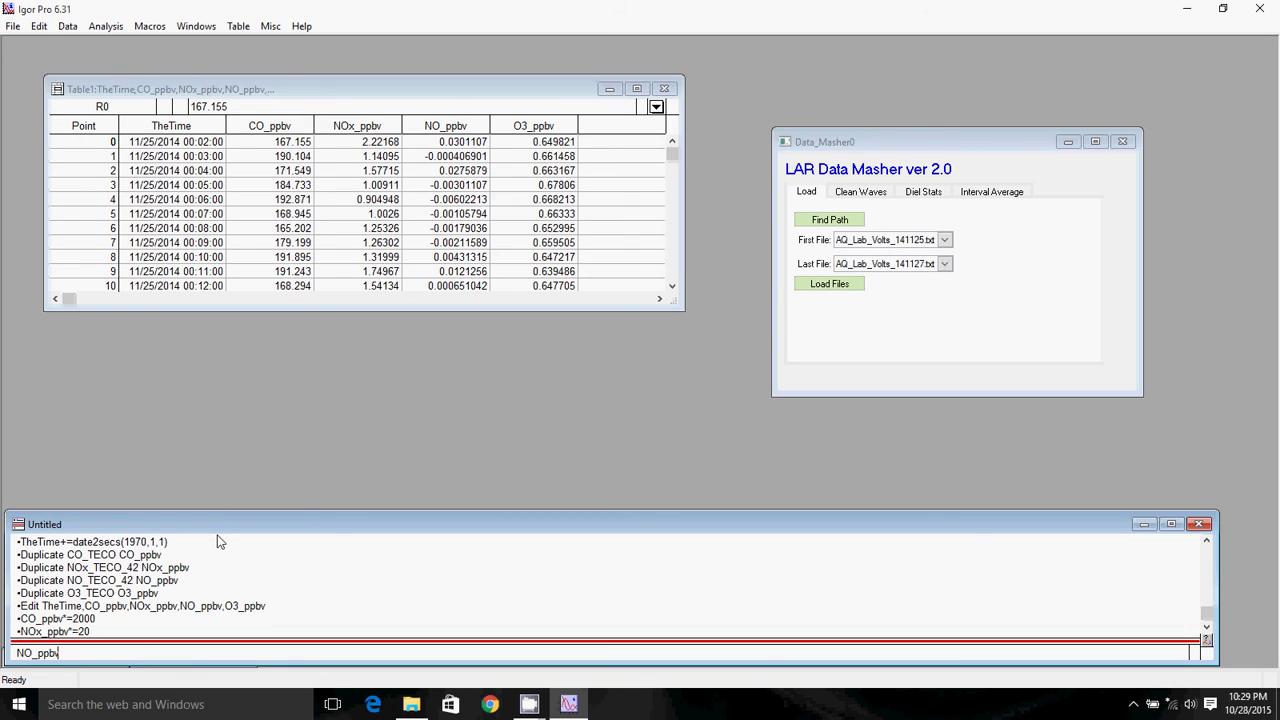
Step: Run NO_ppbv*=20 and O3_ppbv*=50, then widen the table to check the columns
{"action": "type", "text": "NO_ppbv*=20"}
{"action": "key", "text": "Return"}
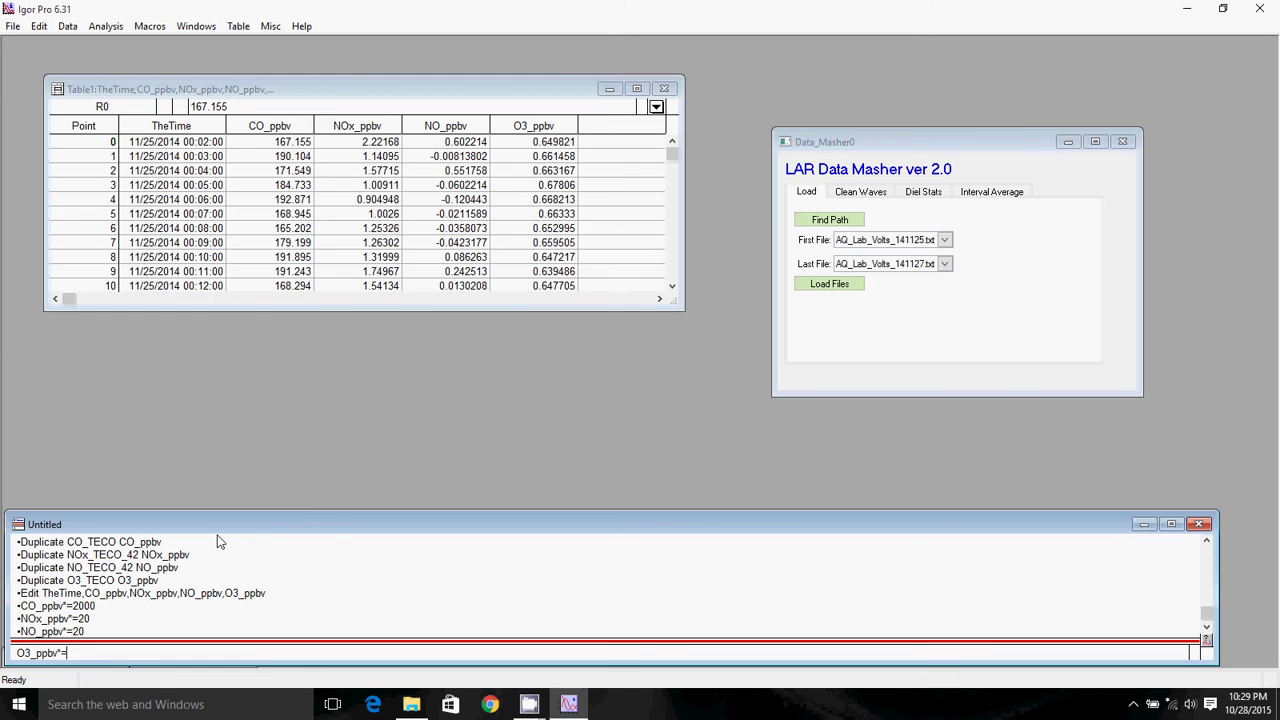
{"action": "key", "text": "Return"}
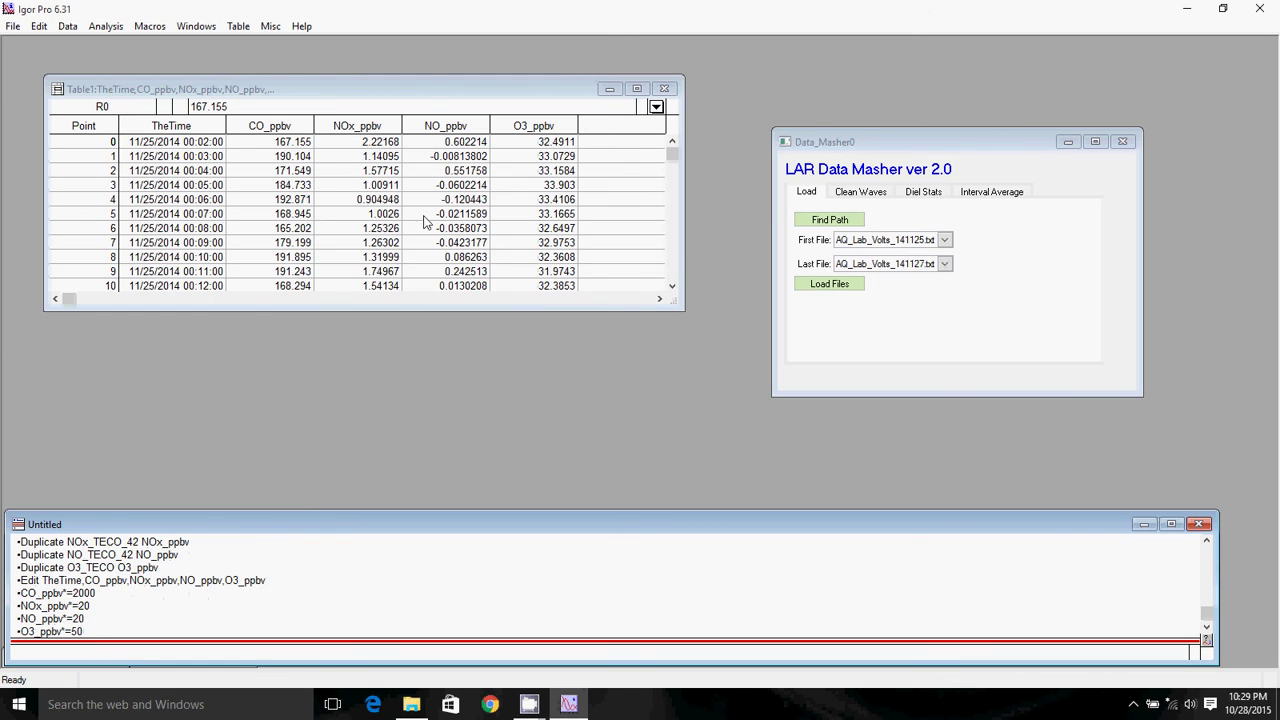
{"action": "left_click_drag", "start_coordinate": [684, 200], "coordinate": [746, 201]}
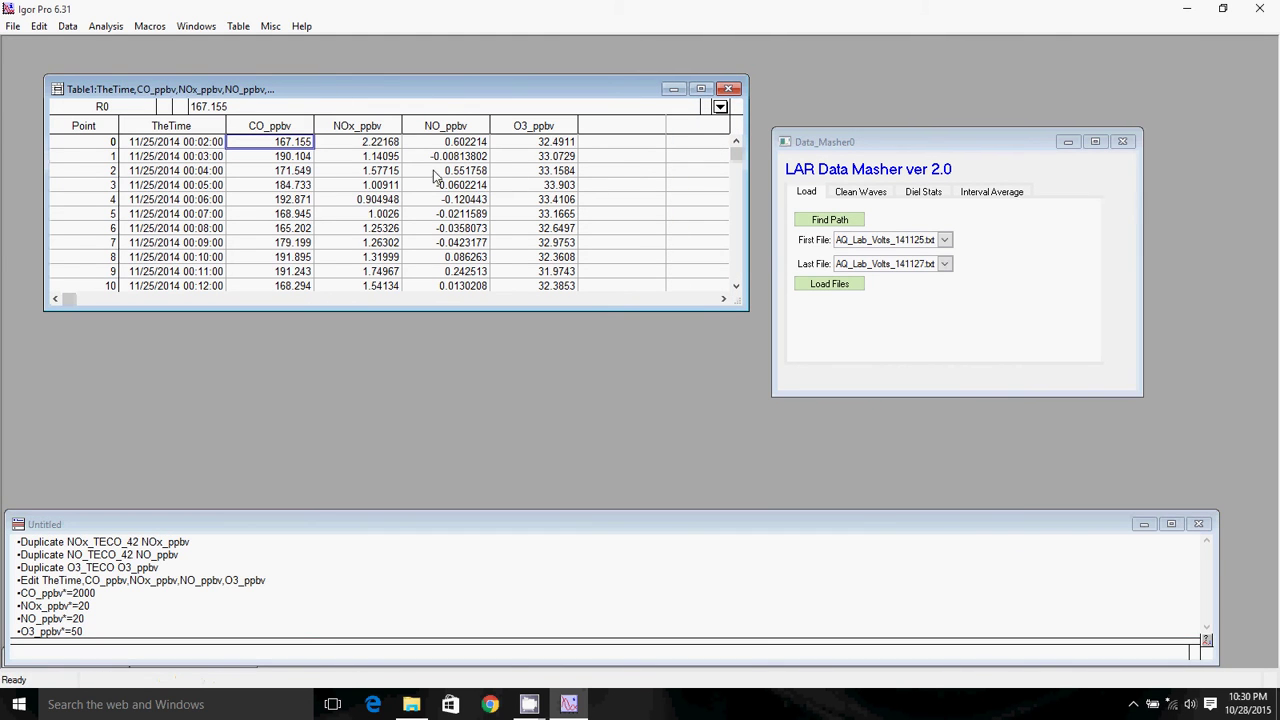
{"action": "left_click", "coordinate": [359, 127]}
{"action": "left_click", "coordinate": [447, 127]}
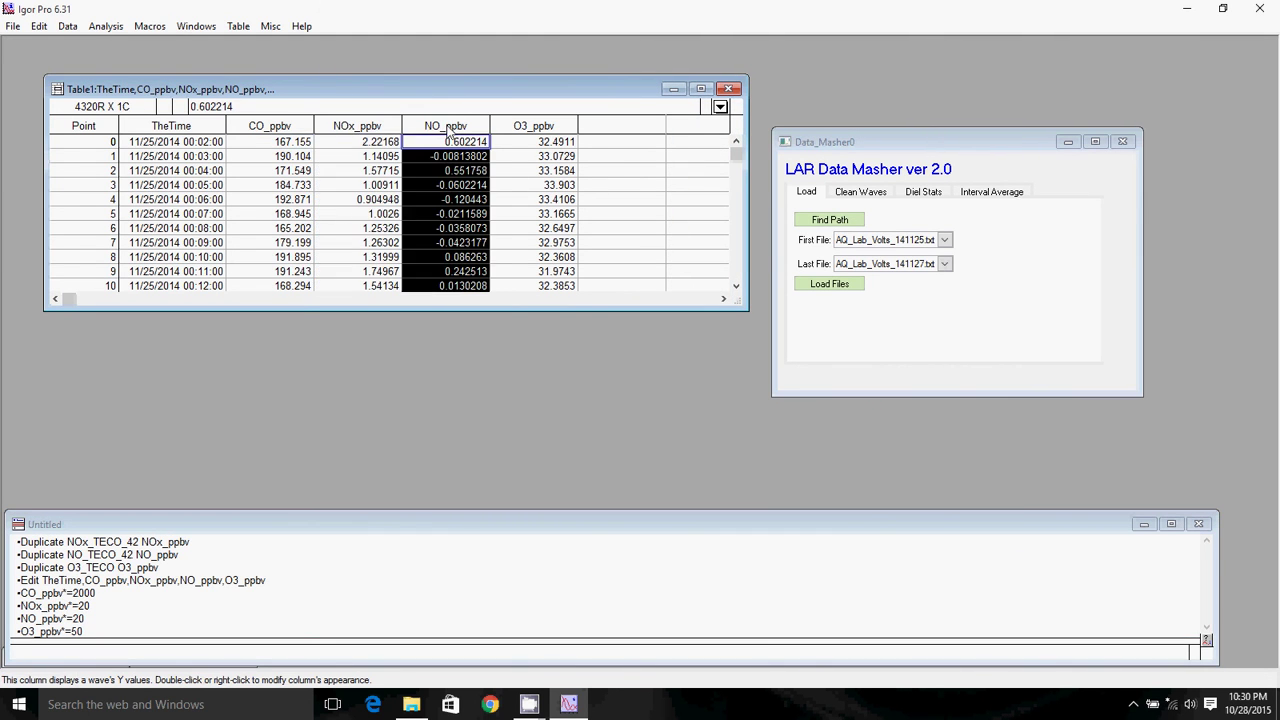
{"action": "left_click", "coordinate": [357, 126]}
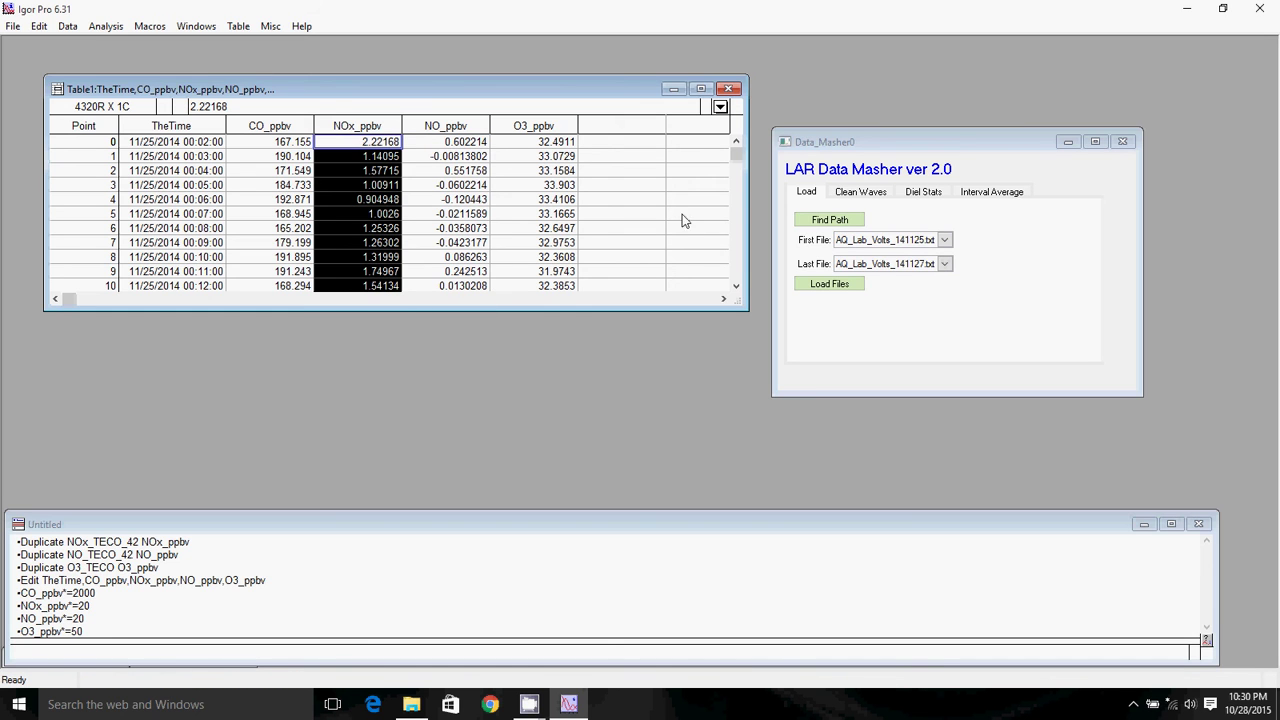
{"action": "left_click_drag", "start_coordinate": [736, 155], "coordinate": [736, 273]}
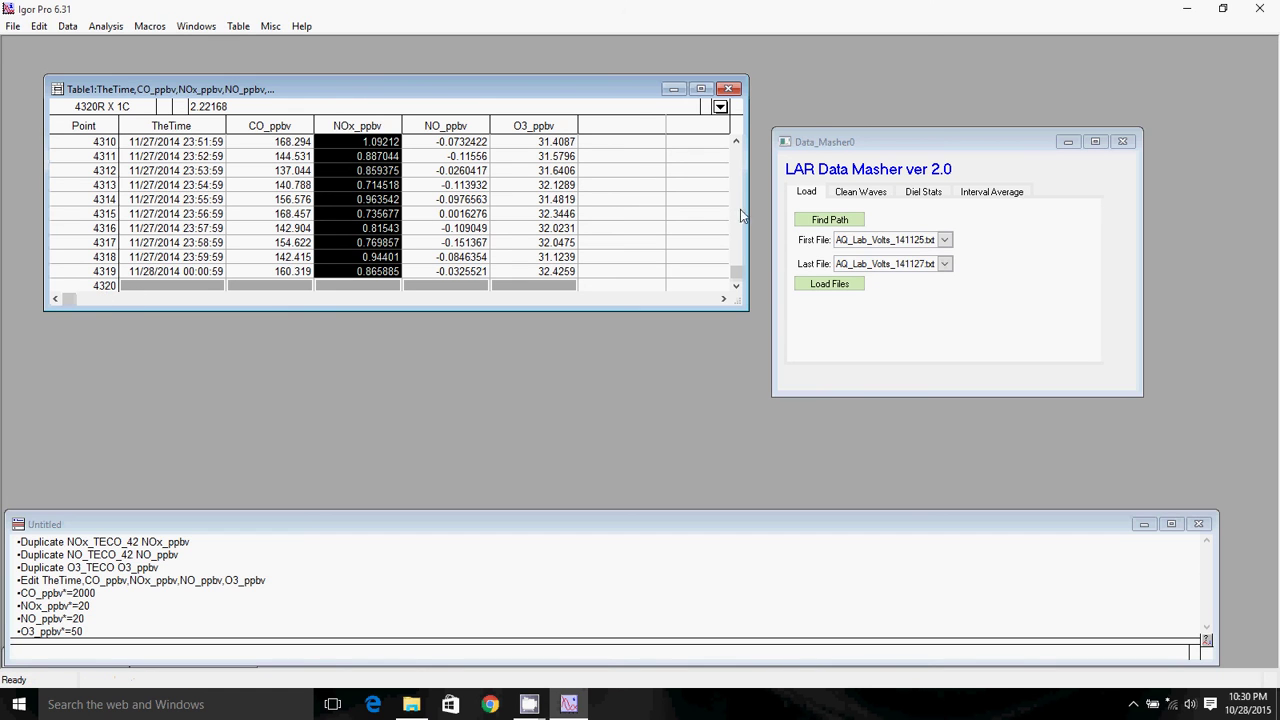
{"action": "left_click_drag", "start_coordinate": [738, 276], "coordinate": [736, 152]}
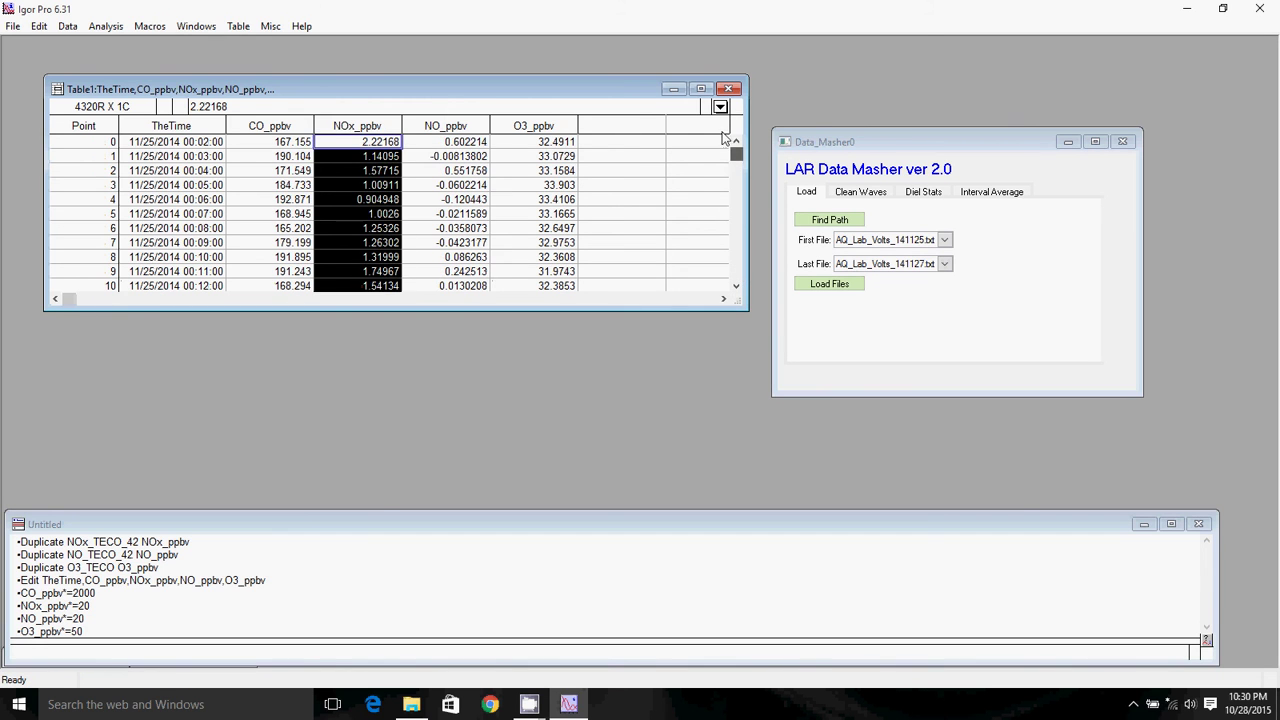
{"action": "left_click", "coordinate": [104, 143]}
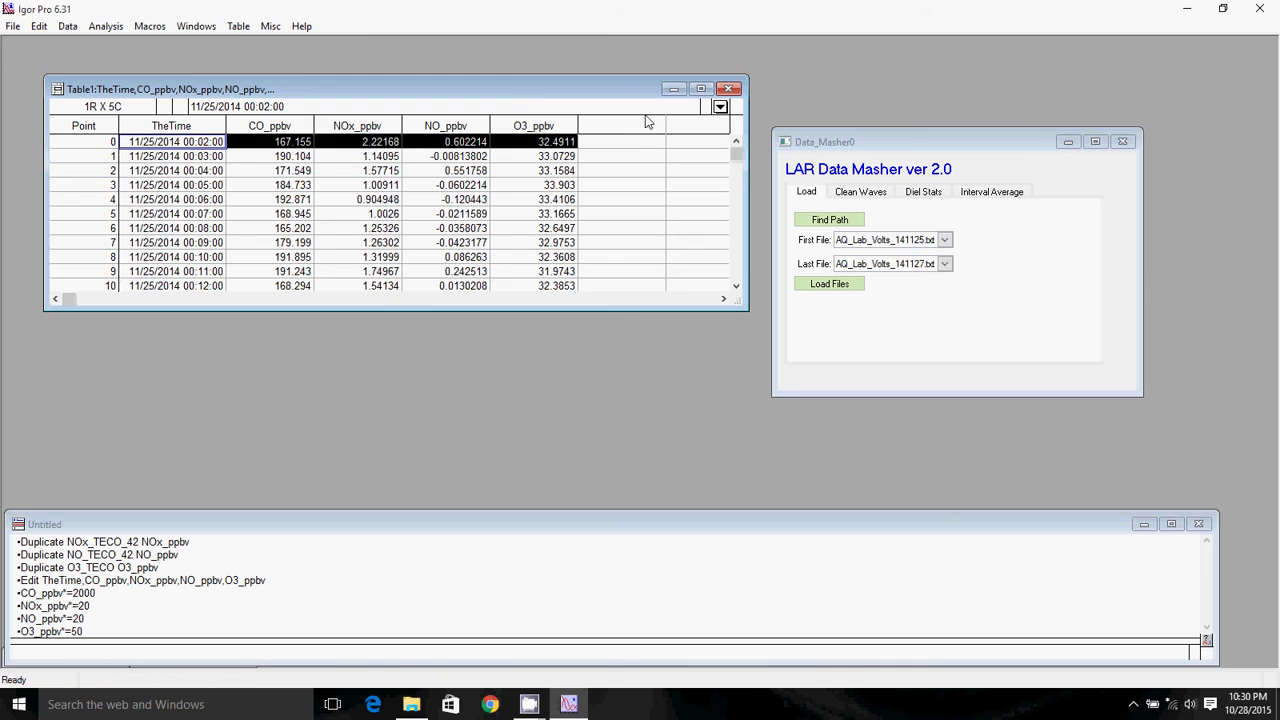
{"action": "left_click_drag", "start_coordinate": [736, 156], "coordinate": [737, 274]}
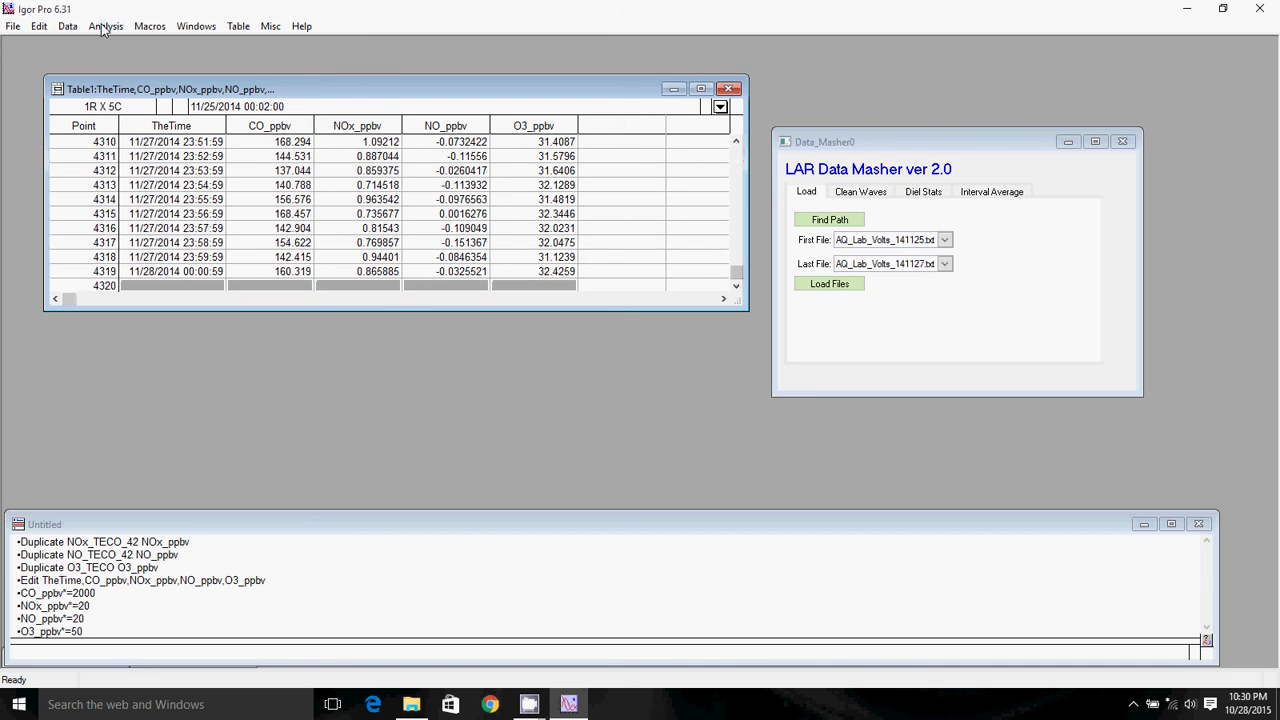
Step: Make a new wave named NO2_ppbv with 4320 rows
{"action": "left_click", "coordinate": [68, 27]}
{"action": "left_click", "coordinate": [68, 27]}
{"action": "left_click", "coordinate": [68, 27]}
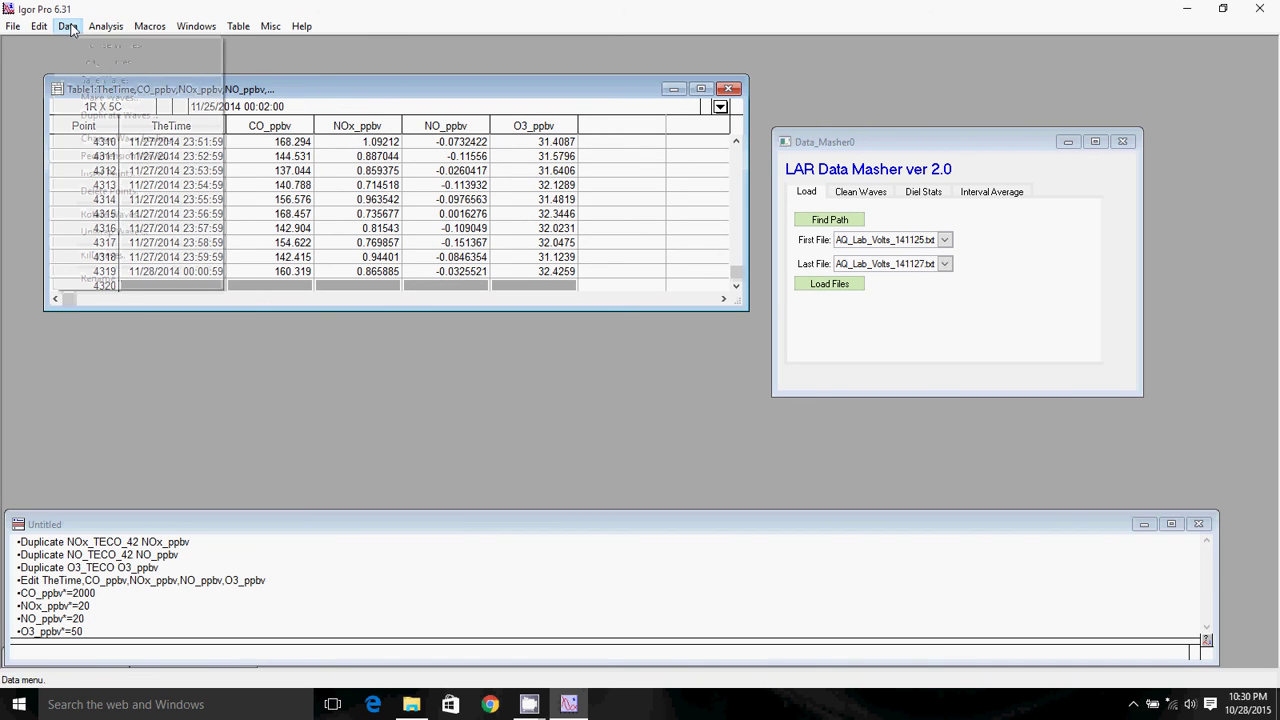
{"action": "left_click", "coordinate": [115, 98]}
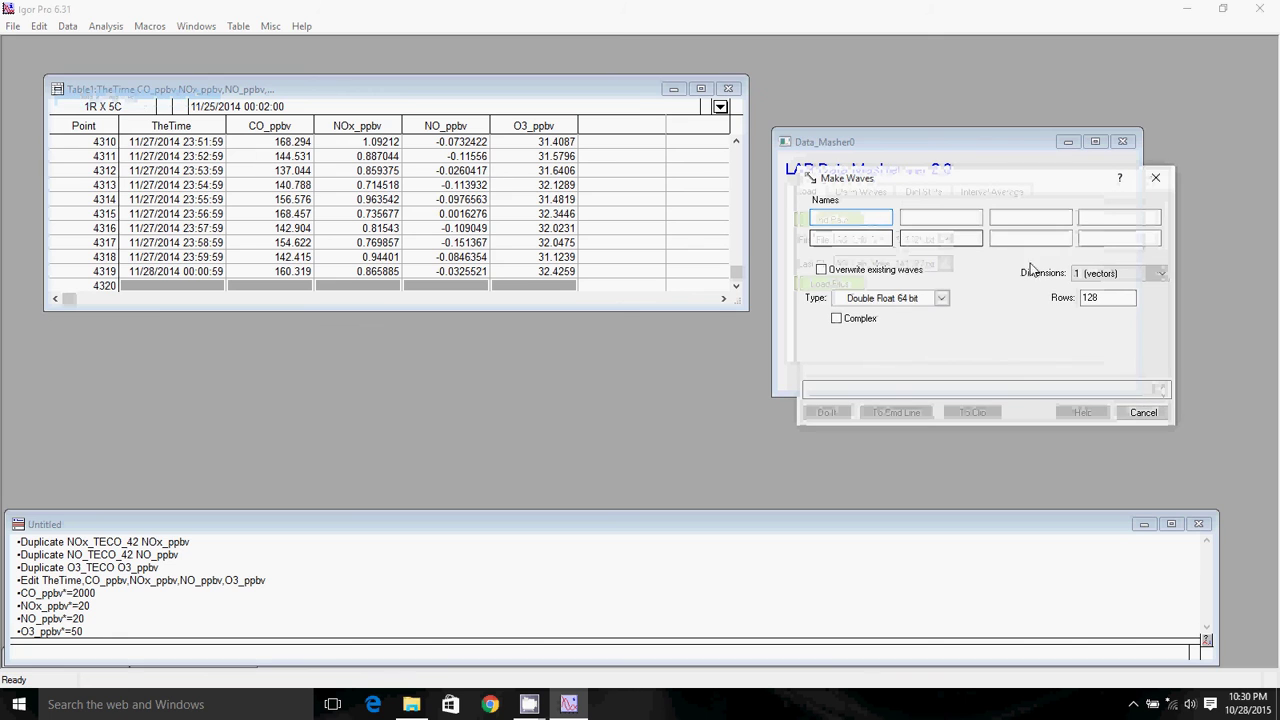
{"action": "type", "text": "NO"}
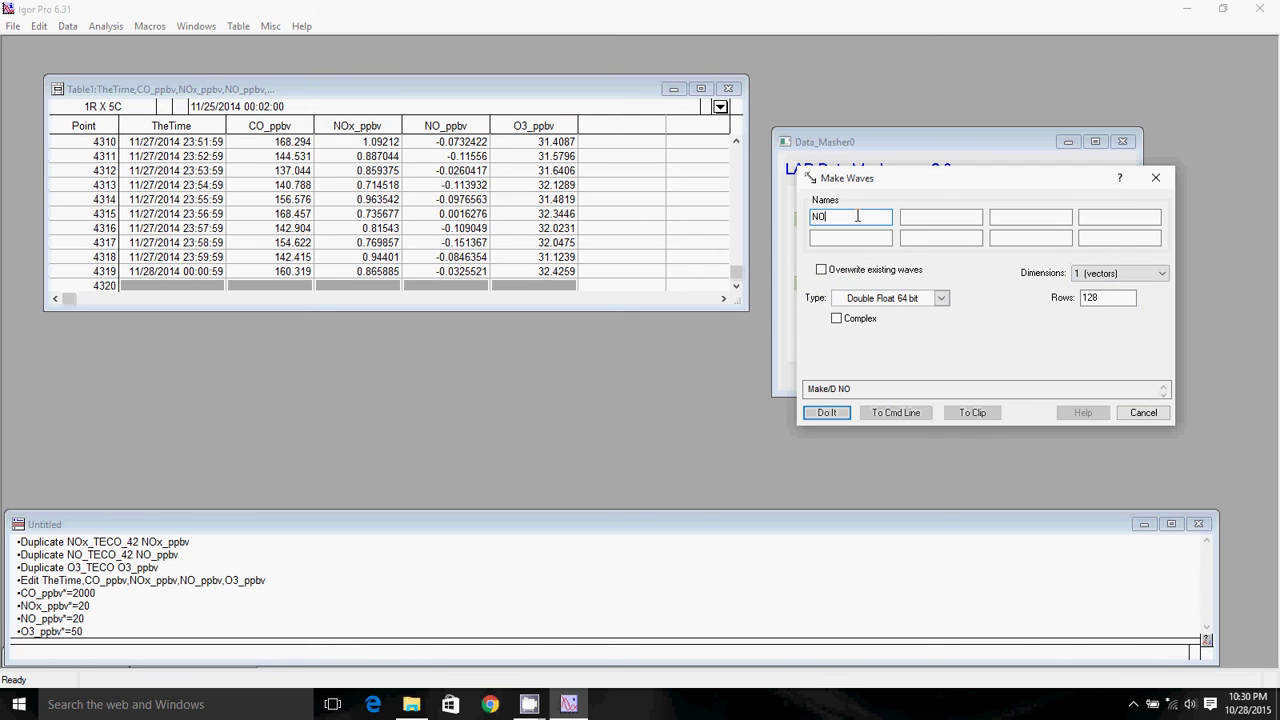
{"action": "type", "text": "2_ppbv"}
{"action": "double_click", "coordinate": [1100, 298]}
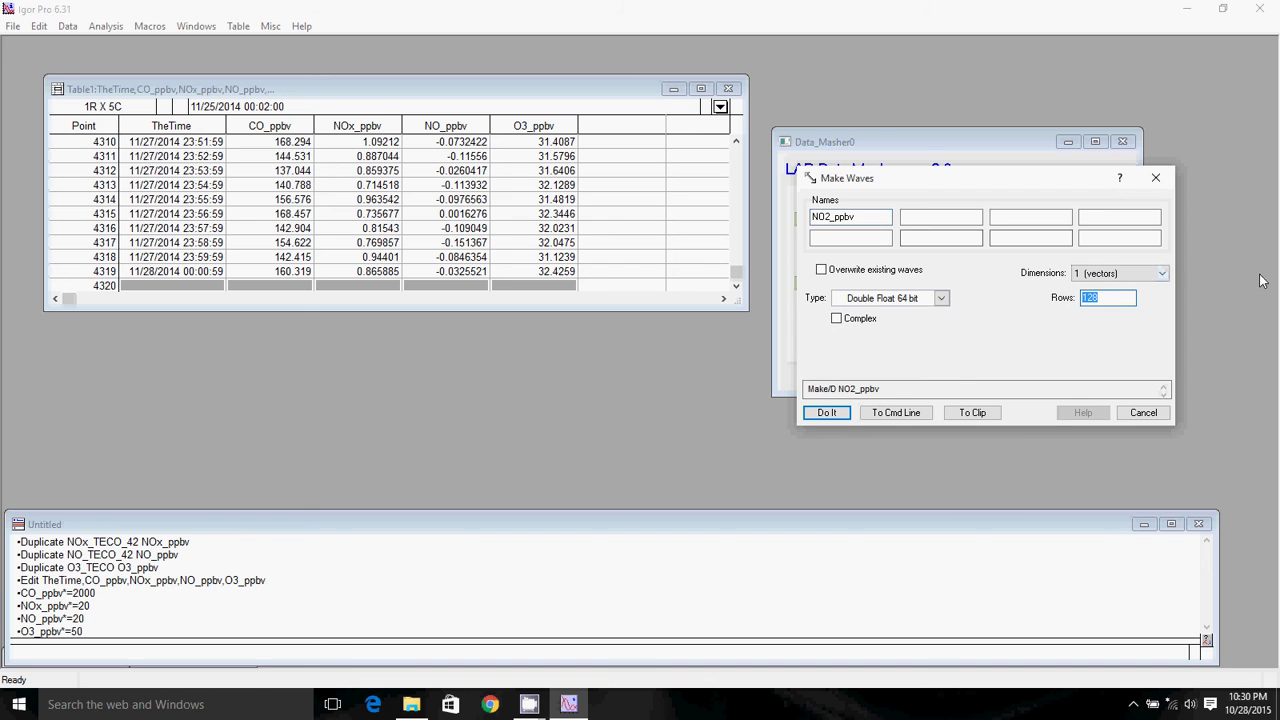
{"action": "type", "text": "4320"}
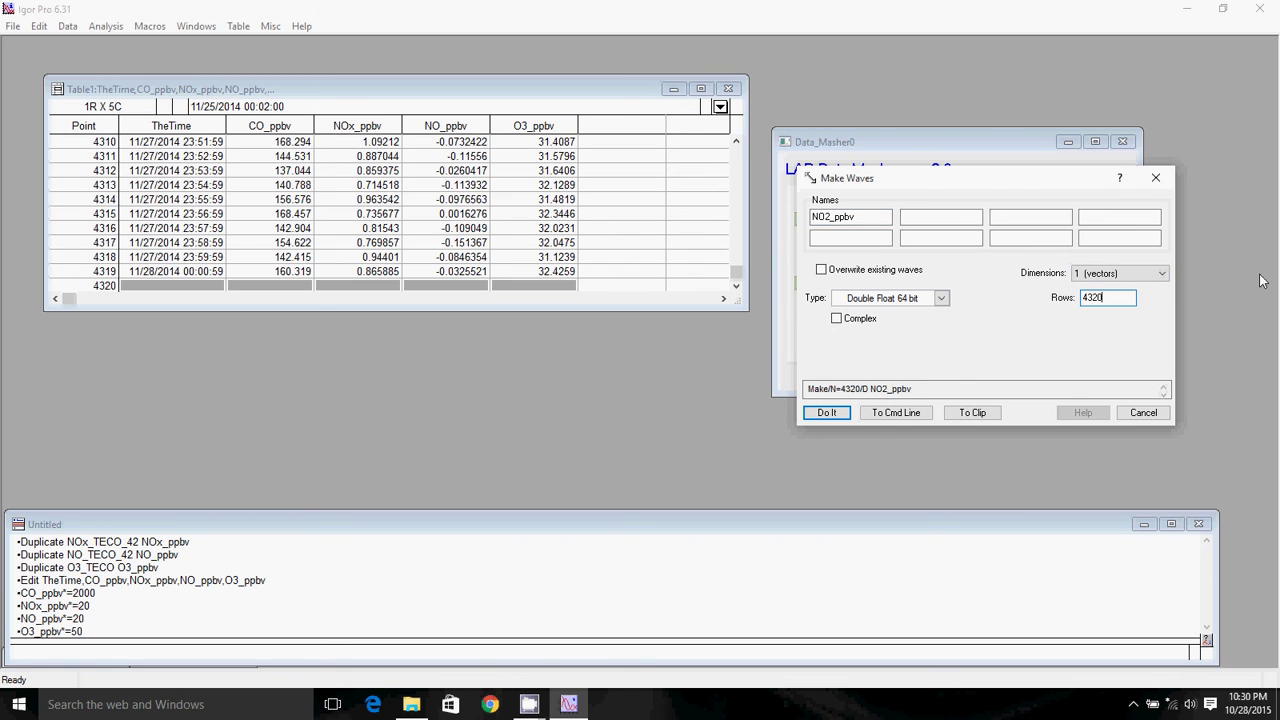
{"action": "left_click", "coordinate": [827, 412]}
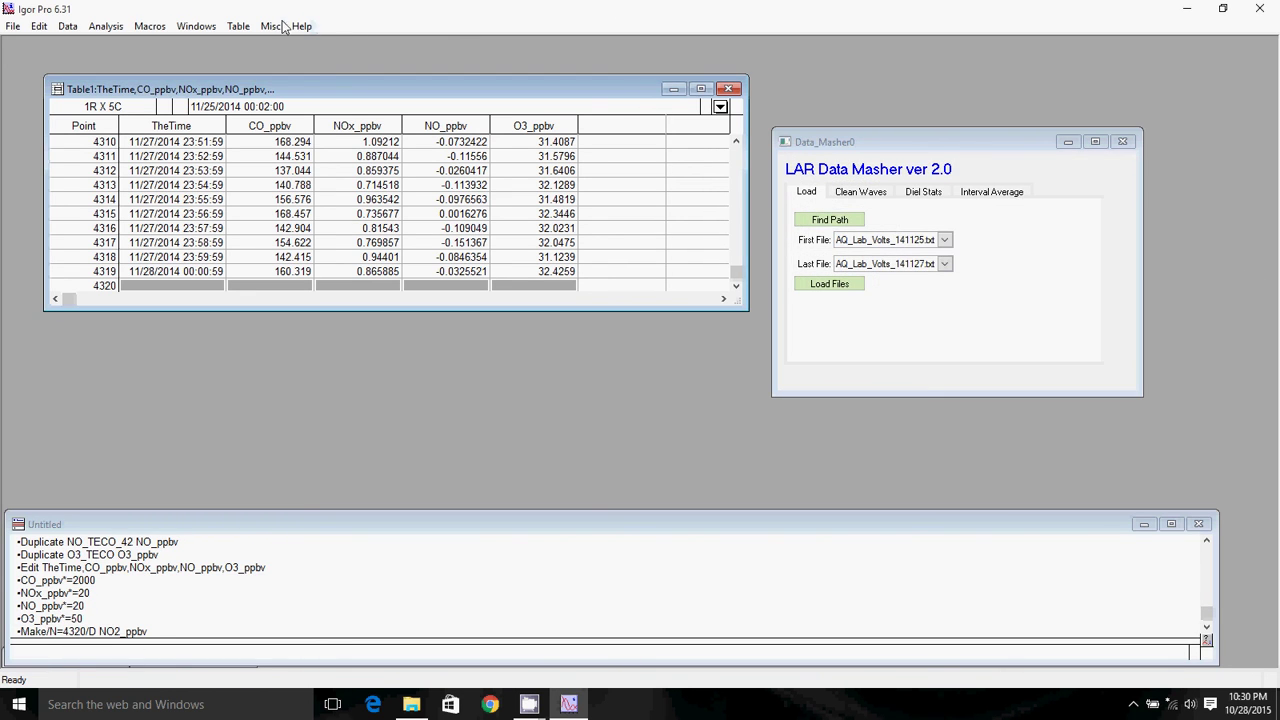
Step: Append the NO2_ppbv wave to Table1 as a new column
{"action": "left_click", "coordinate": [238, 27]}
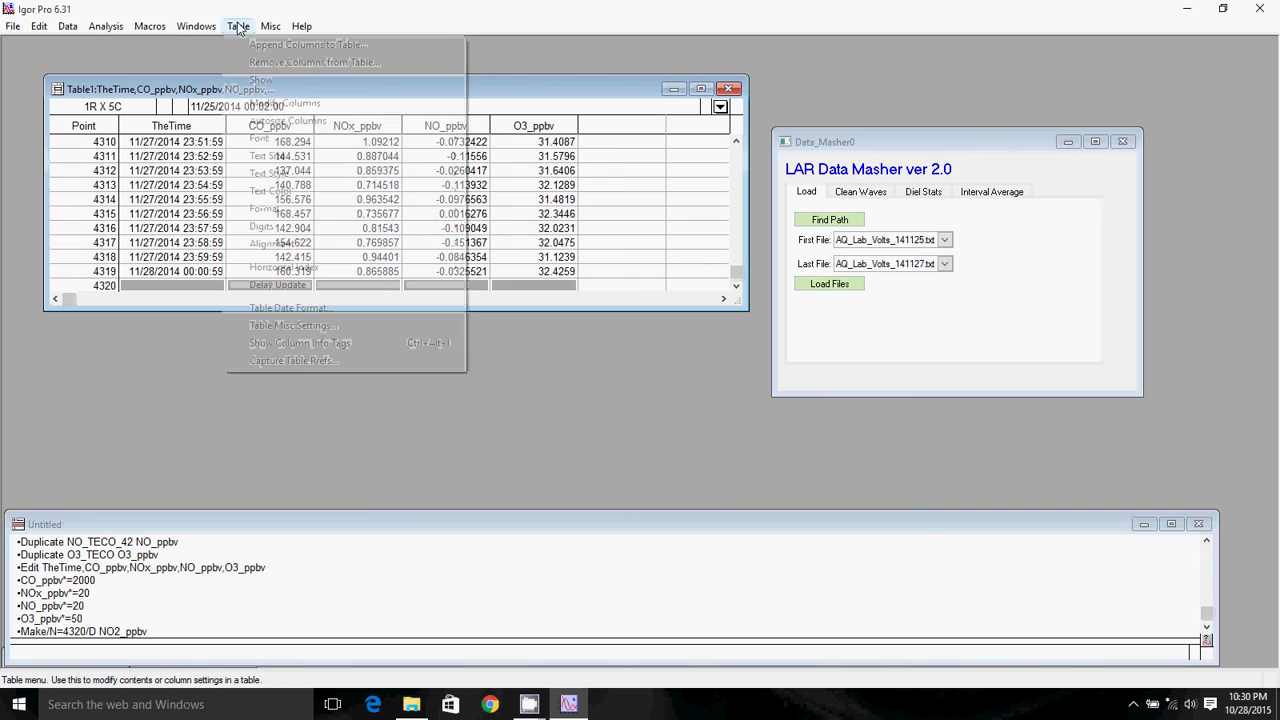
{"action": "left_click", "coordinate": [262, 45]}
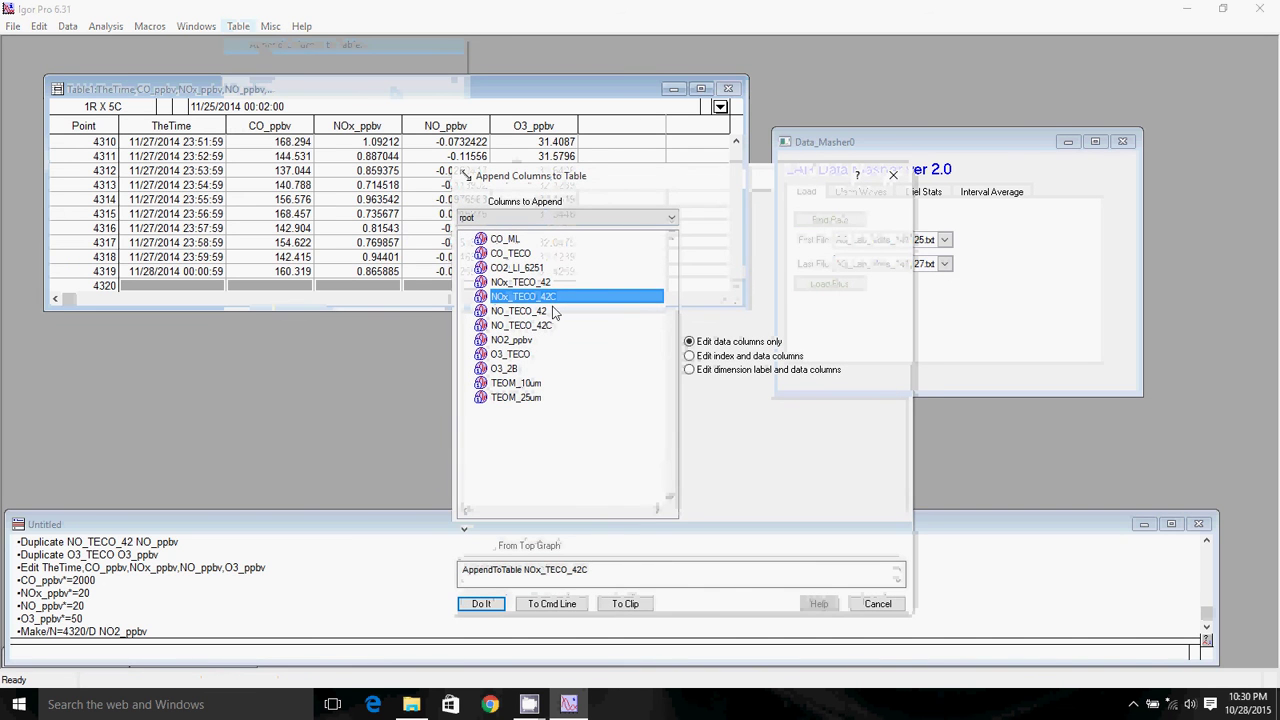
{"action": "left_click", "coordinate": [518, 341]}
{"action": "left_click", "coordinate": [494, 606]}
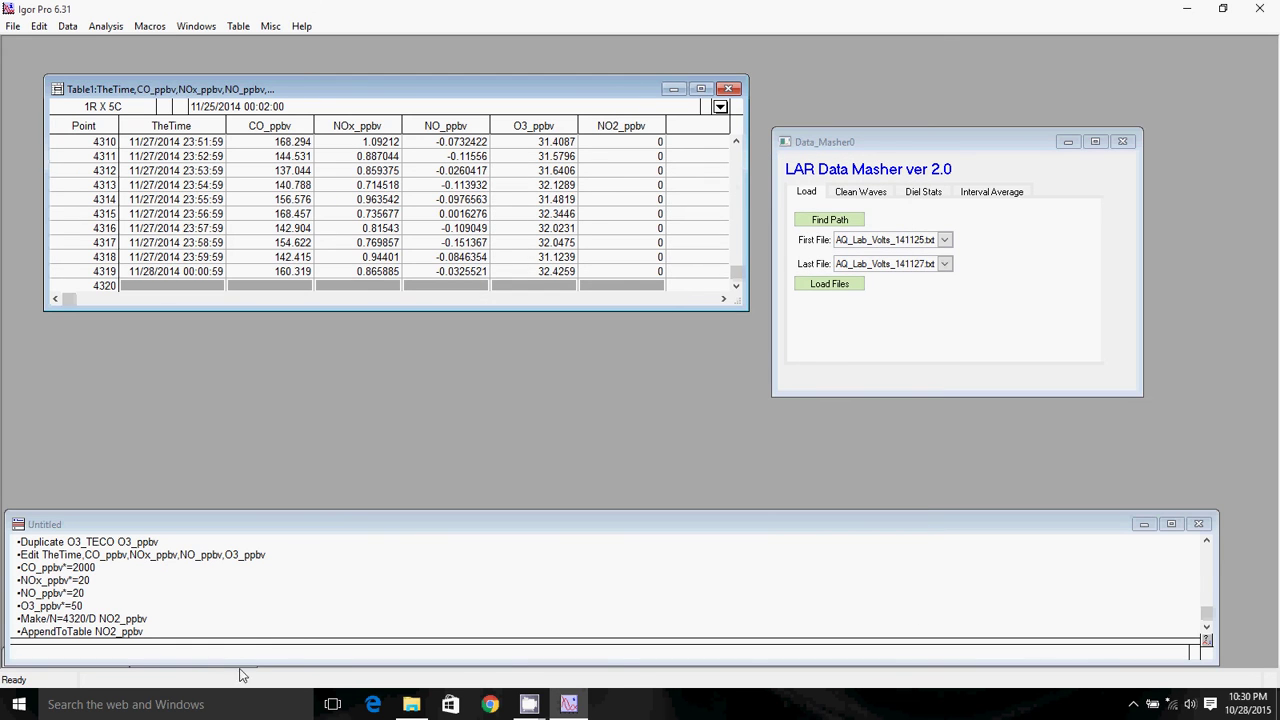
Step: Run NO2_ppbv=NOx_ppbv-NO_ppbv on the command line to fill the NO2 column
{"action": "left_click", "coordinate": [257, 647]}
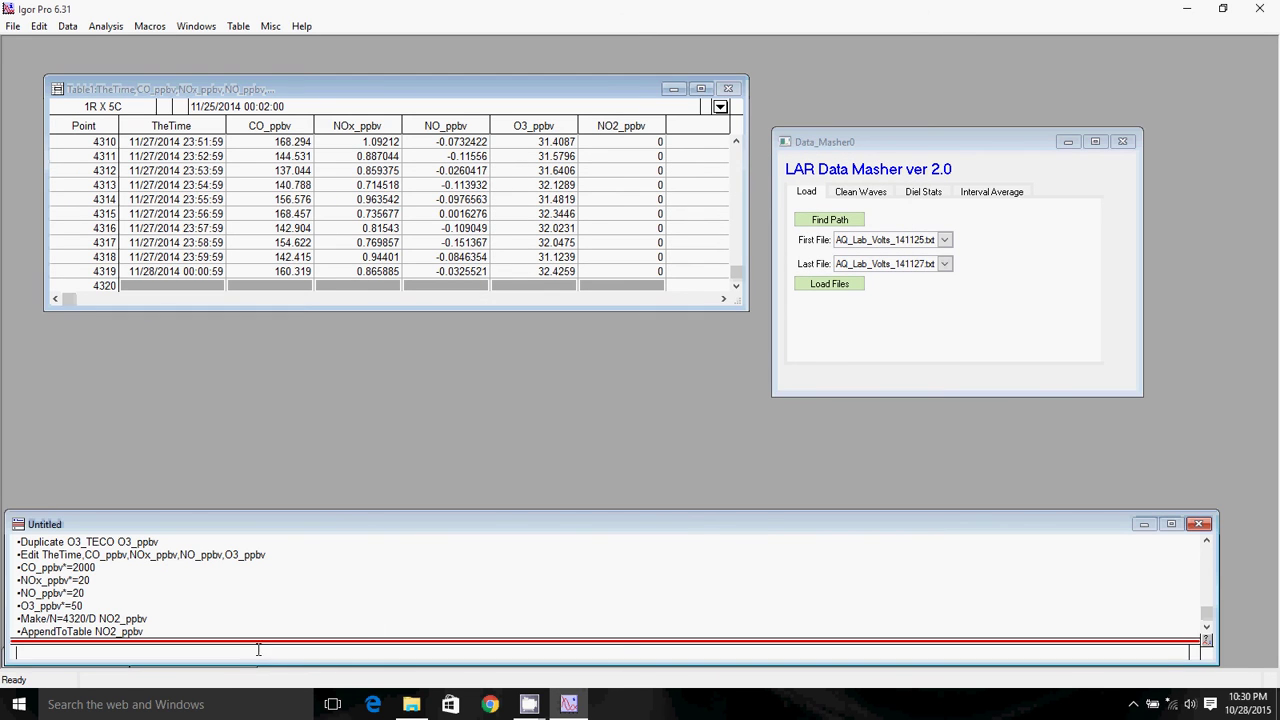
{"action": "type", "text": "NOx_ppbv-NO_ppbv"}
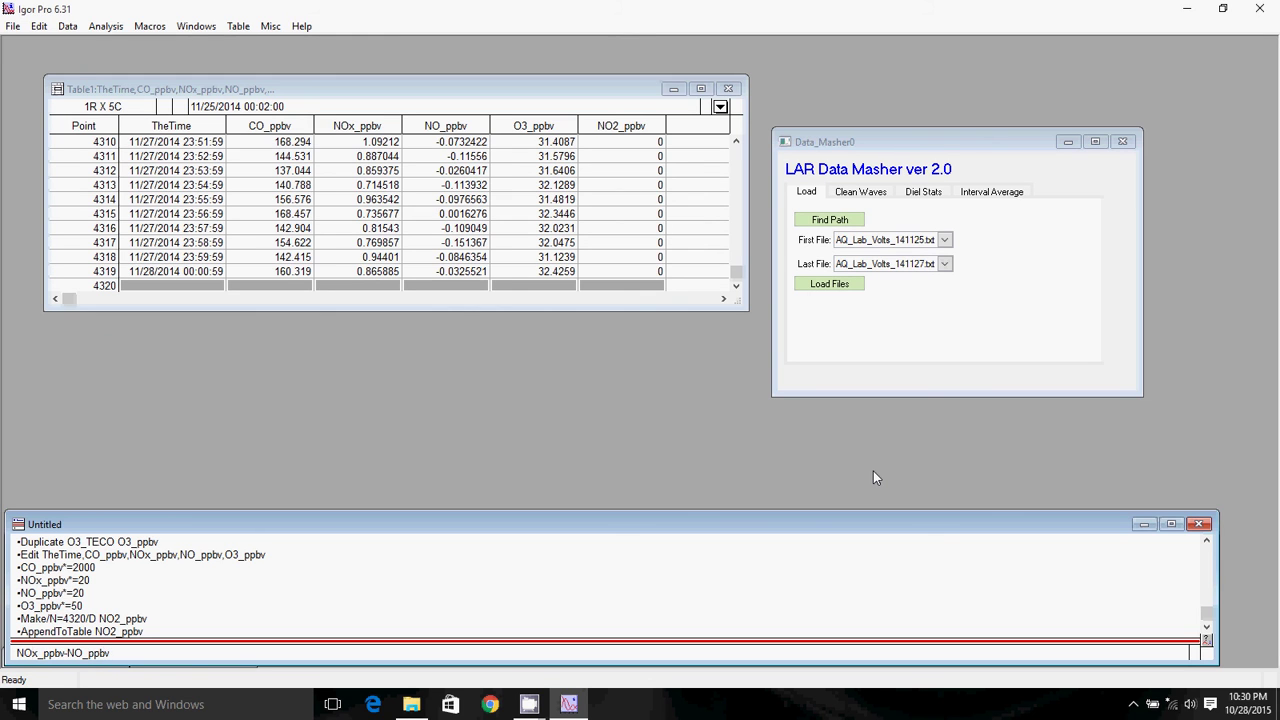
{"action": "type", "text": "NO2="}
{"action": "key", "text": "Left"}
{"action": "type", "text": "_ppbv"}
{"action": "key", "text": "Return"}
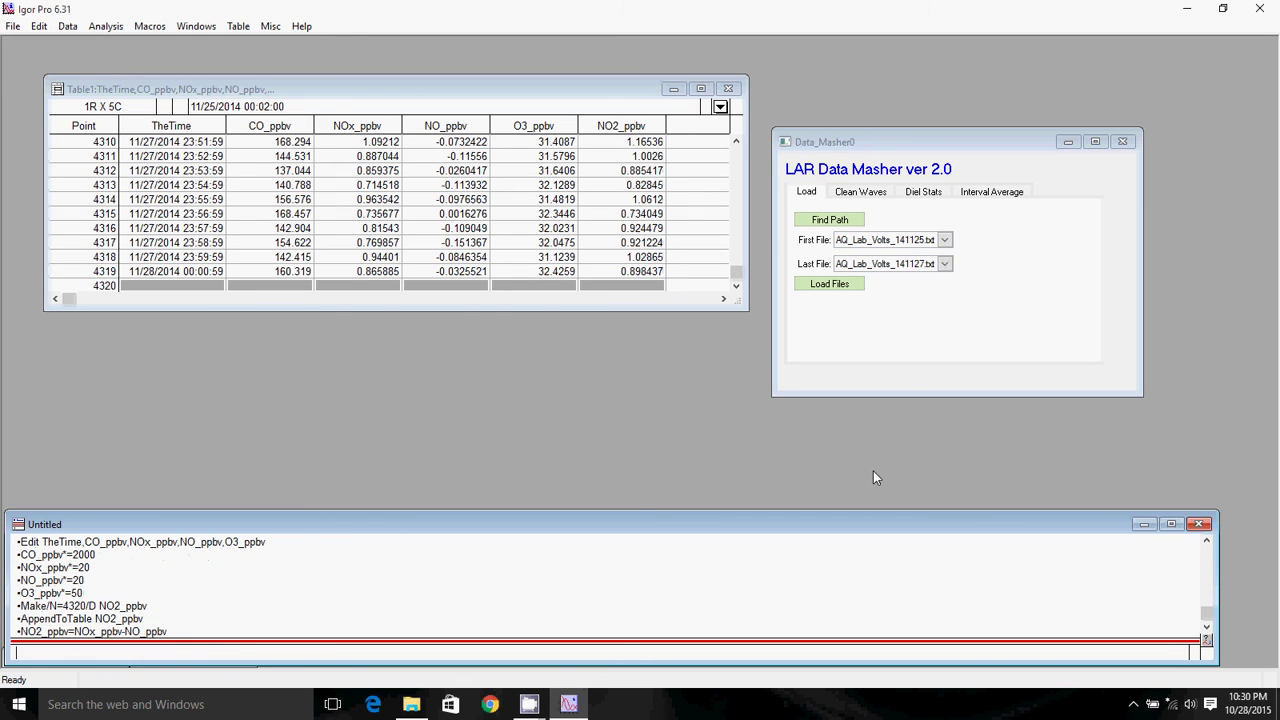
Step: Inspect the negative NO_ppbv values in the first rows of Table1
{"action": "left_click_drag", "start_coordinate": [736, 272], "coordinate": [737, 148]}
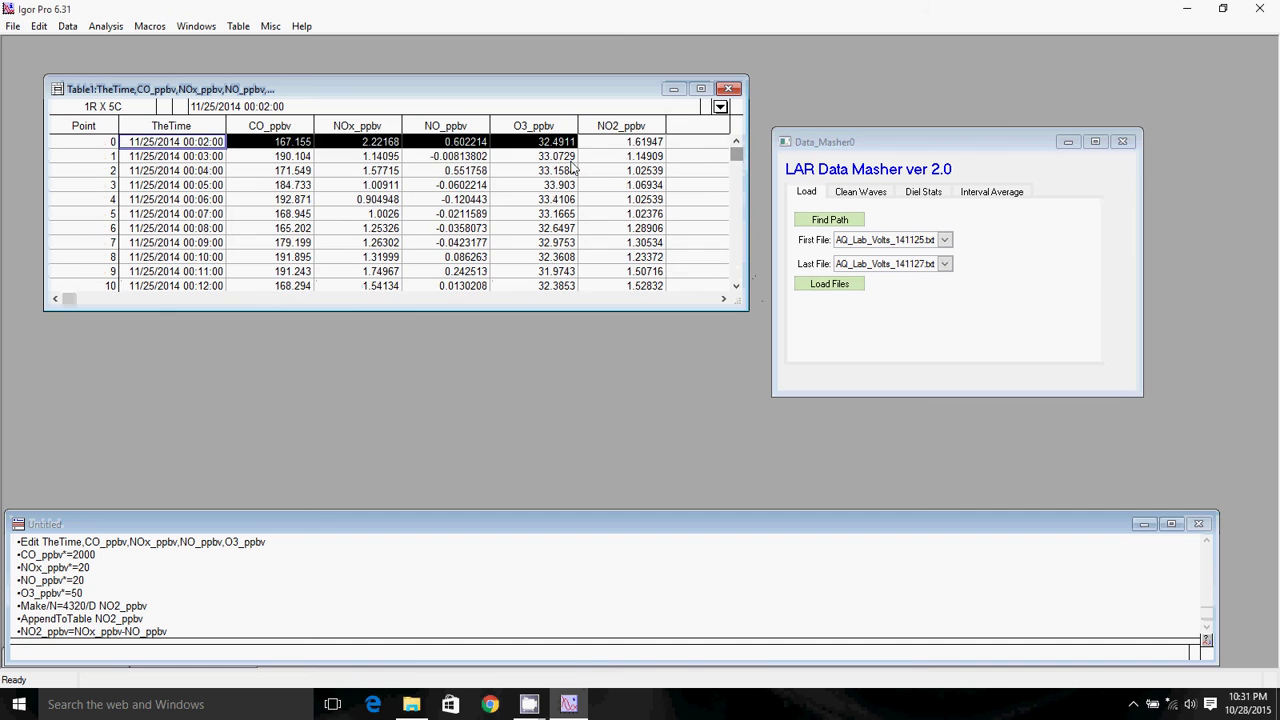
{"action": "left_click", "coordinate": [465, 156]}
{"action": "left_click", "coordinate": [466, 186]}
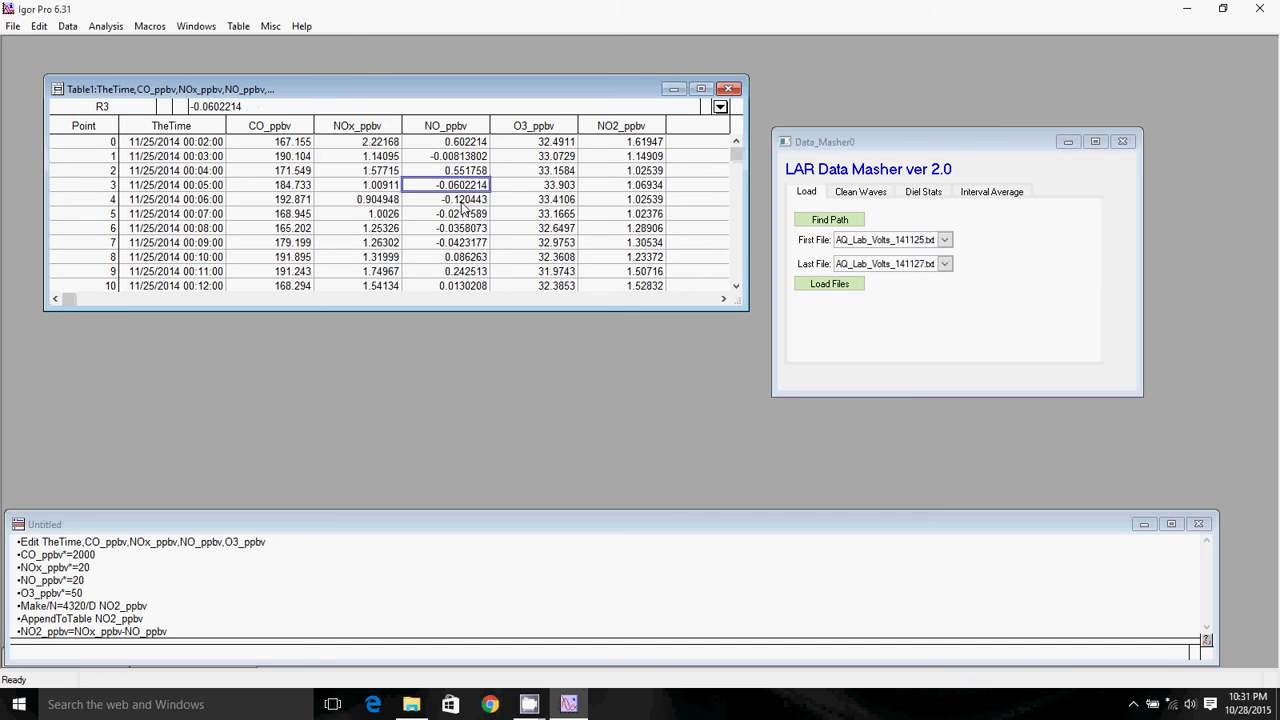
{"action": "left_click", "coordinate": [464, 214]}
{"action": "left_click", "coordinate": [463, 228]}
{"action": "scroll", "coordinate": [450, 230], "scroll_direction": "down", "scroll_amount": 20}
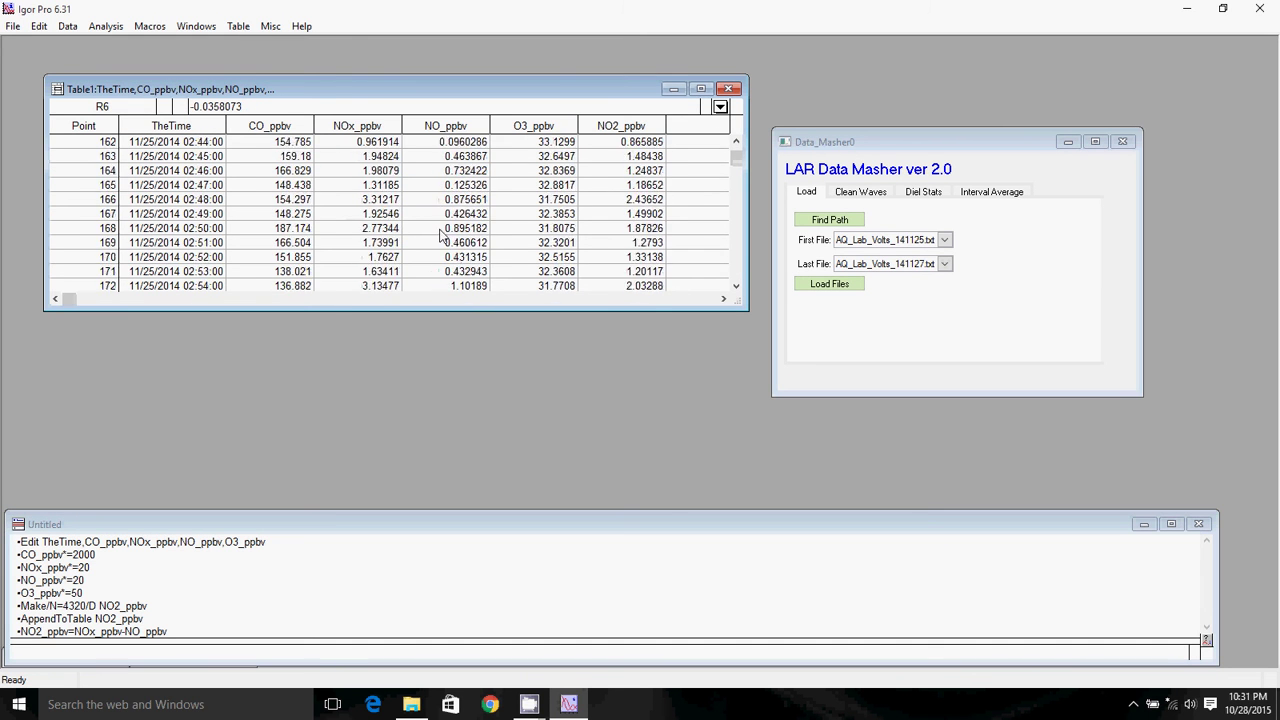
{"action": "scroll", "coordinate": [437, 233], "scroll_direction": "down", "scroll_amount": 8}
{"action": "scroll", "coordinate": [438, 236], "scroll_direction": "up", "scroll_amount": 20}
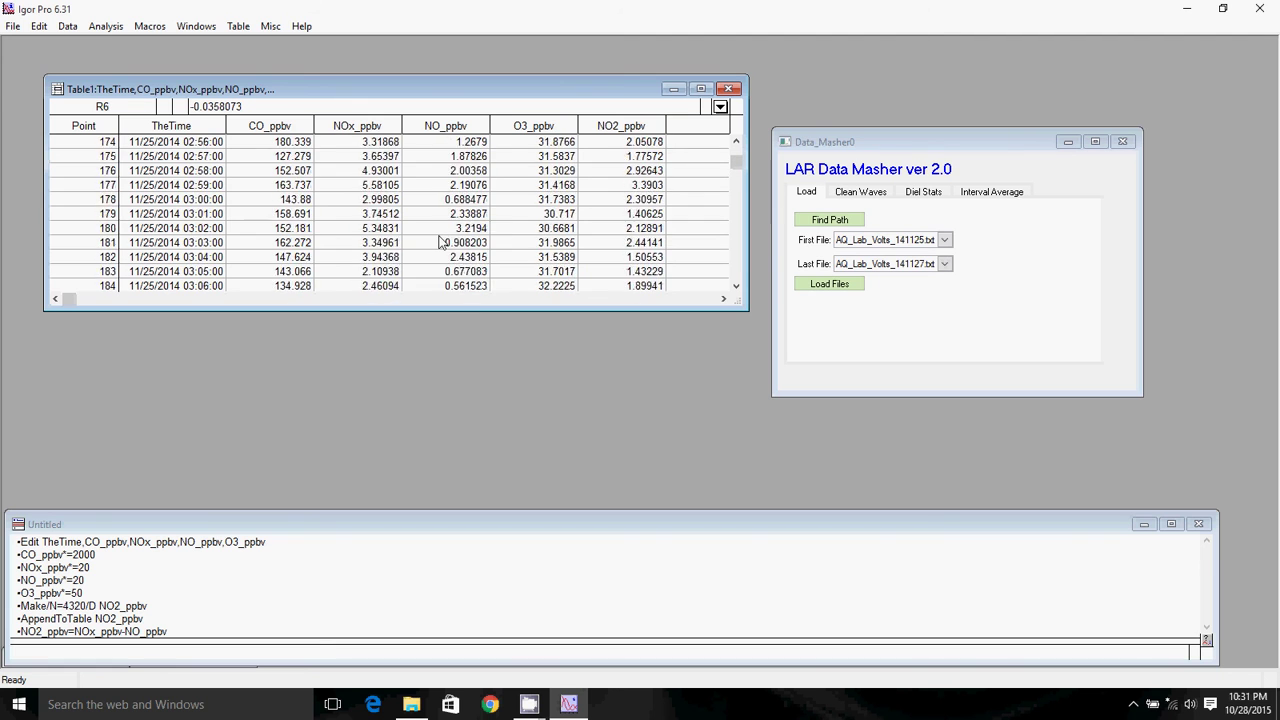
Step: In Data Masher's Clean Waves options, set Upper Bound 1e+06 and keep Lower Bound 0
{"action": "left_click", "coordinate": [862, 191]}
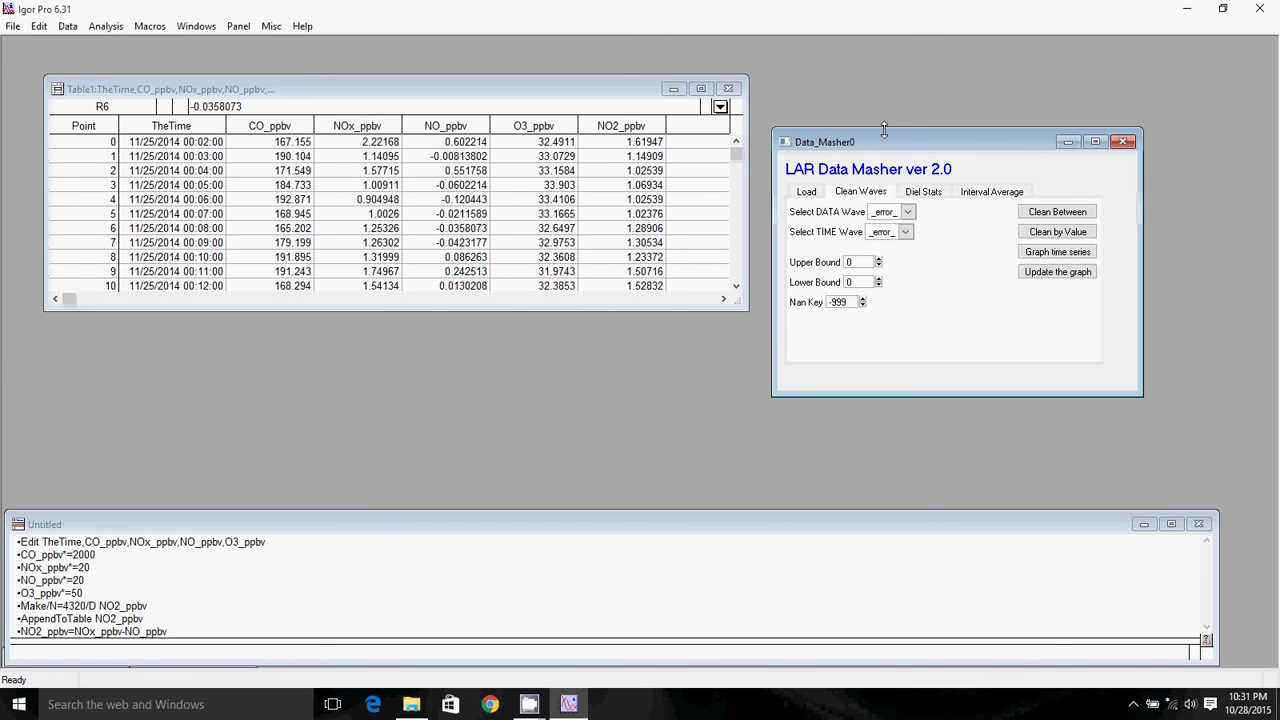
{"action": "left_click", "coordinate": [449, 156]}
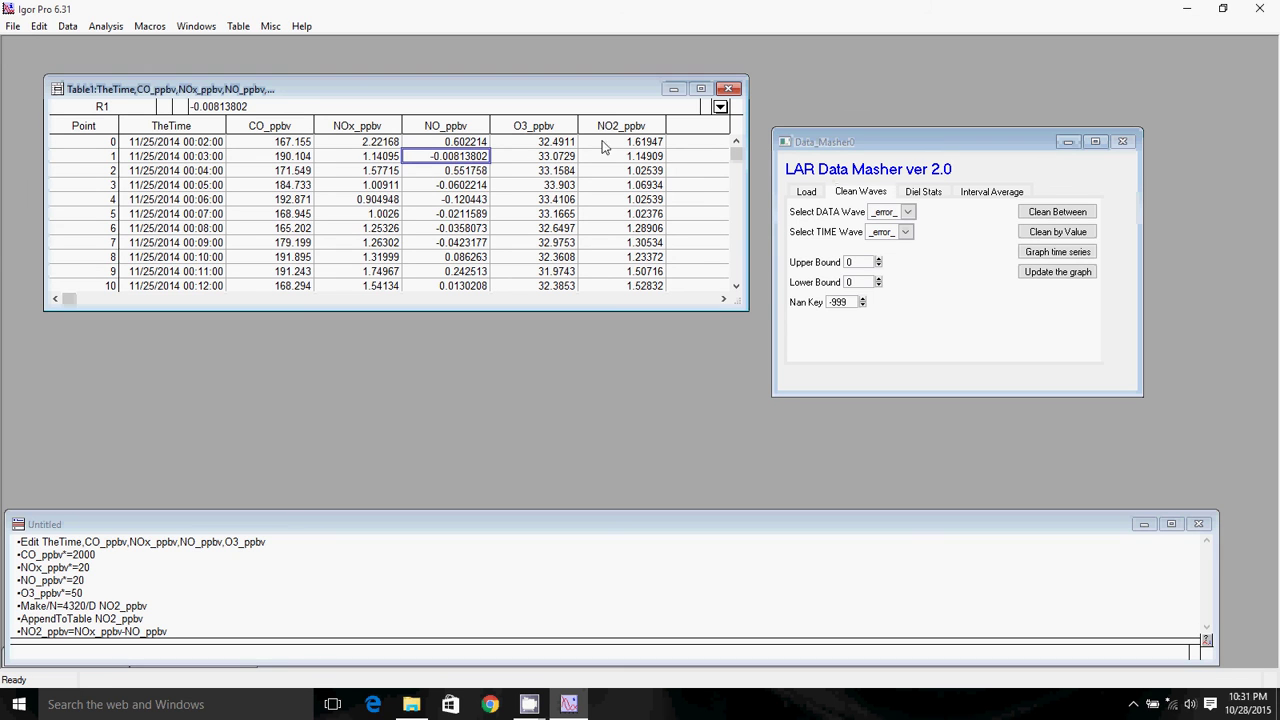
{"action": "left_click", "coordinate": [822, 212]}
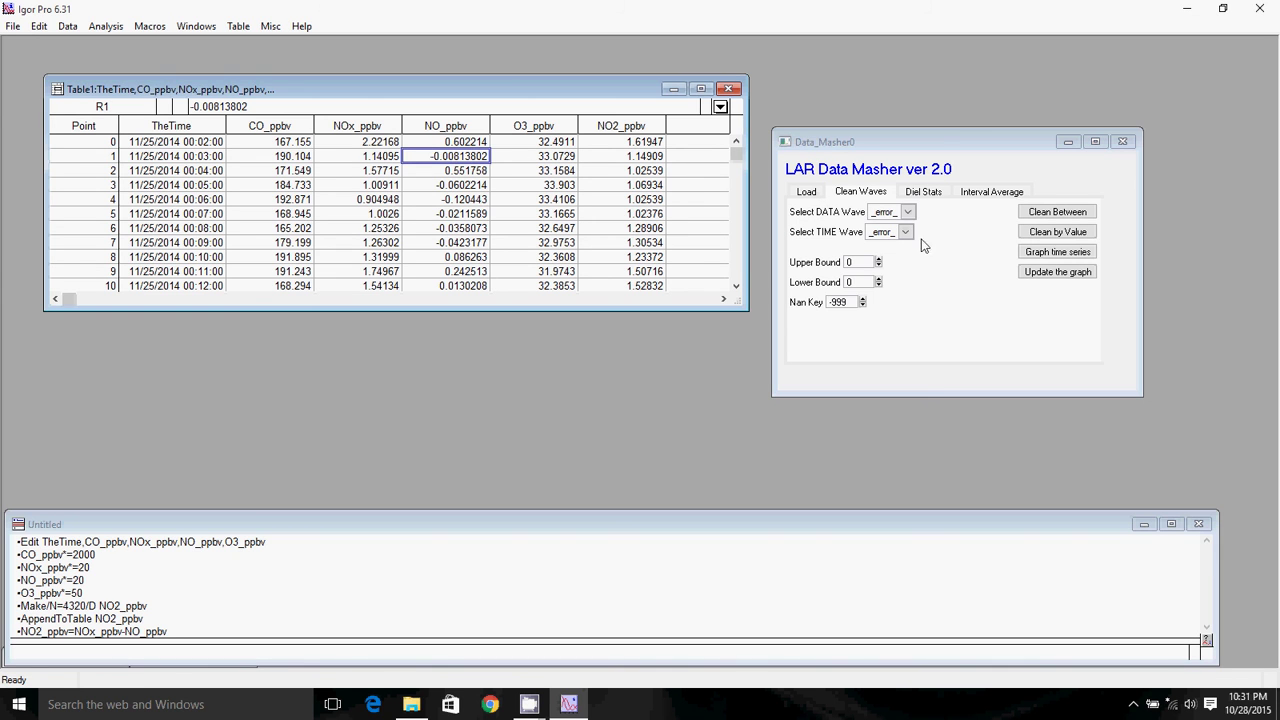
{"action": "left_click", "coordinate": [806, 192]}
{"action": "left_click", "coordinate": [857, 193]}
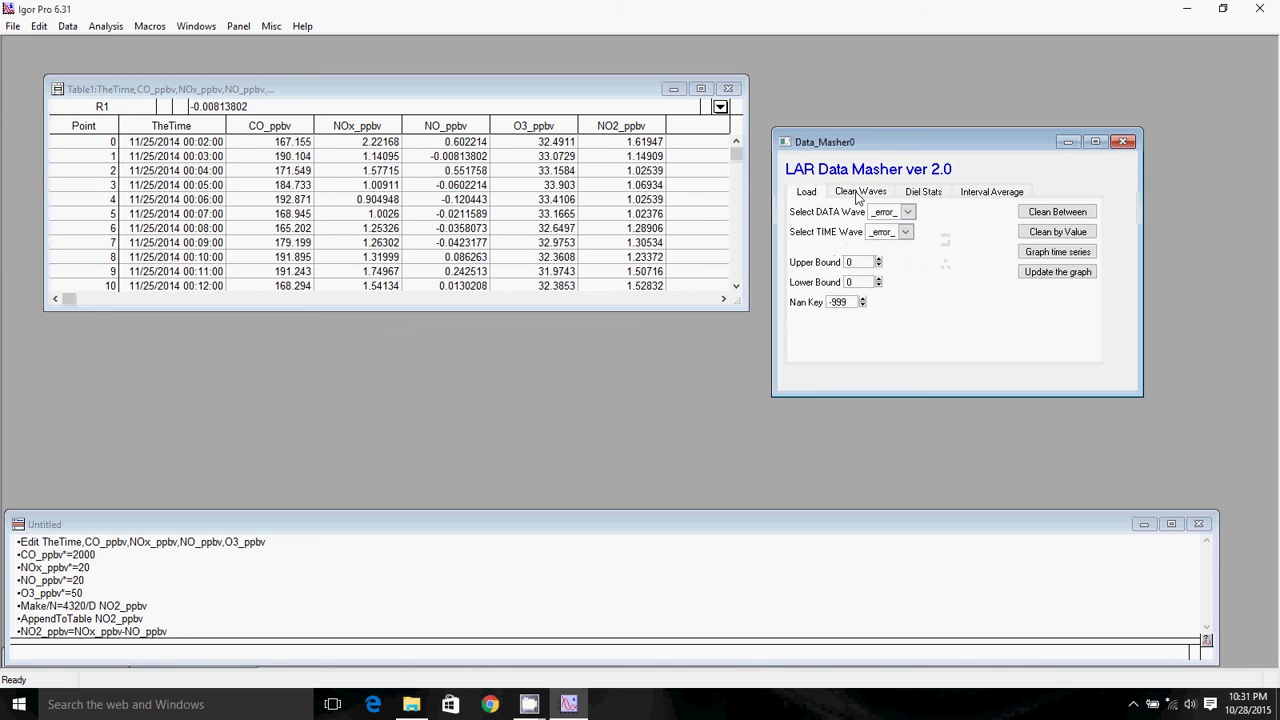
{"action": "left_click", "coordinate": [860, 262]}
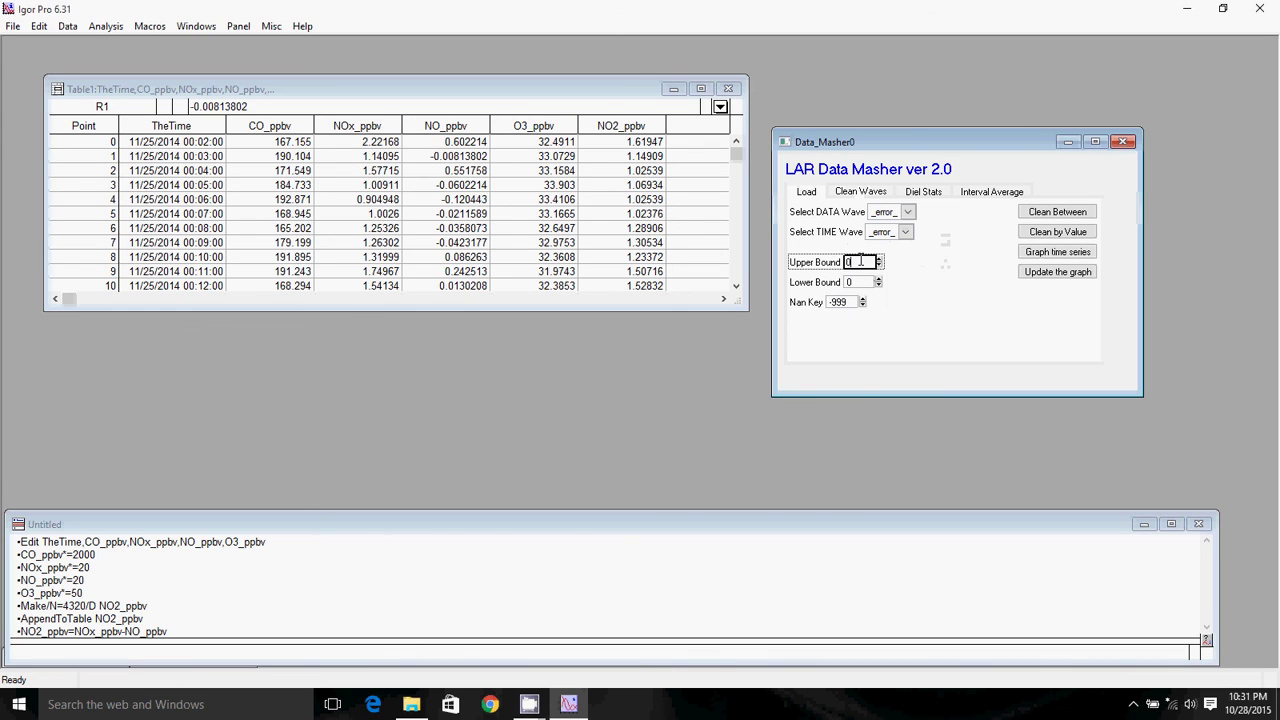
{"action": "type", "text": "1000000"}
{"action": "key", "text": "Return"}
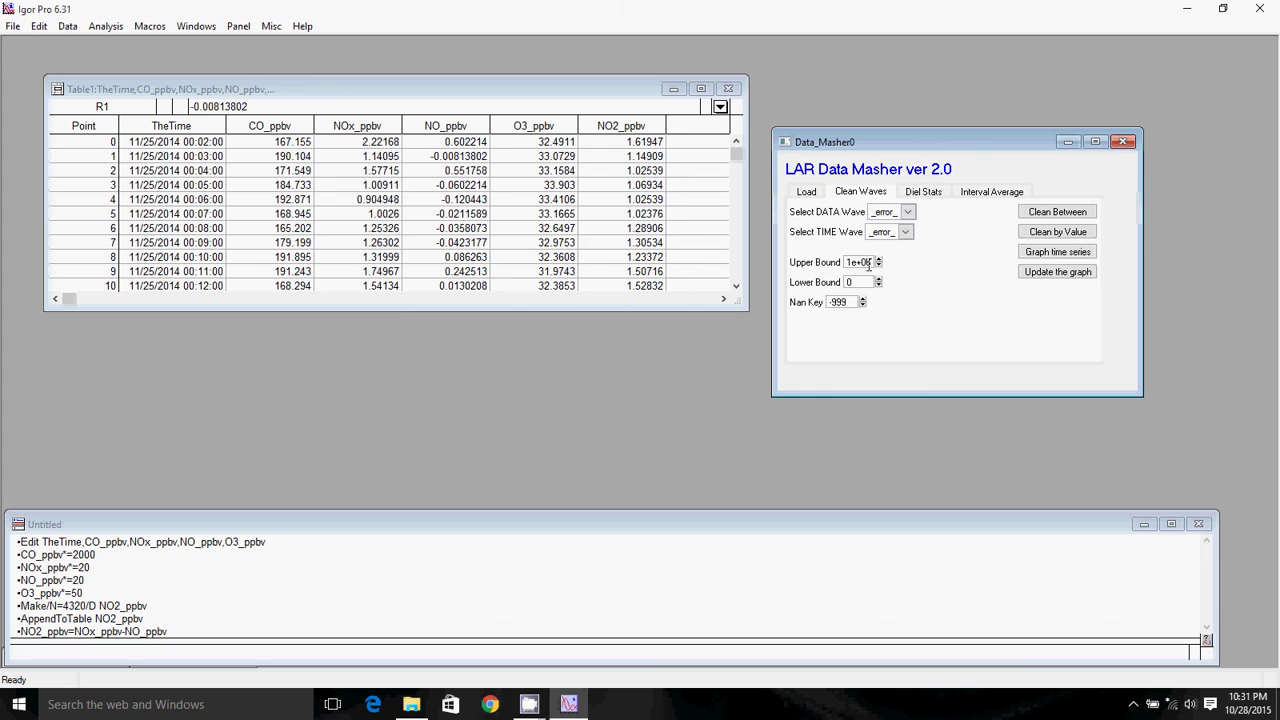
{"action": "left_click", "coordinate": [866, 281]}
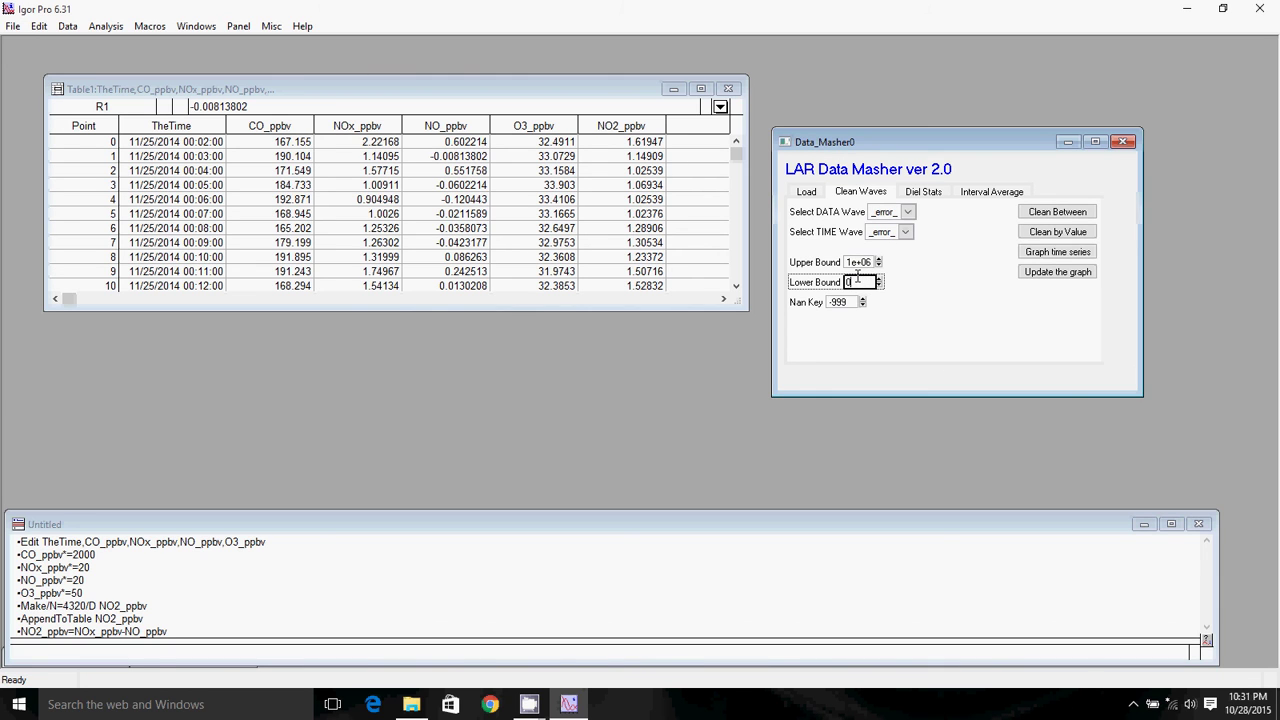
Step: Clean NO_ppbv by value against TheTime, then confirm the negative values are blank
{"action": "left_click", "coordinate": [907, 213]}
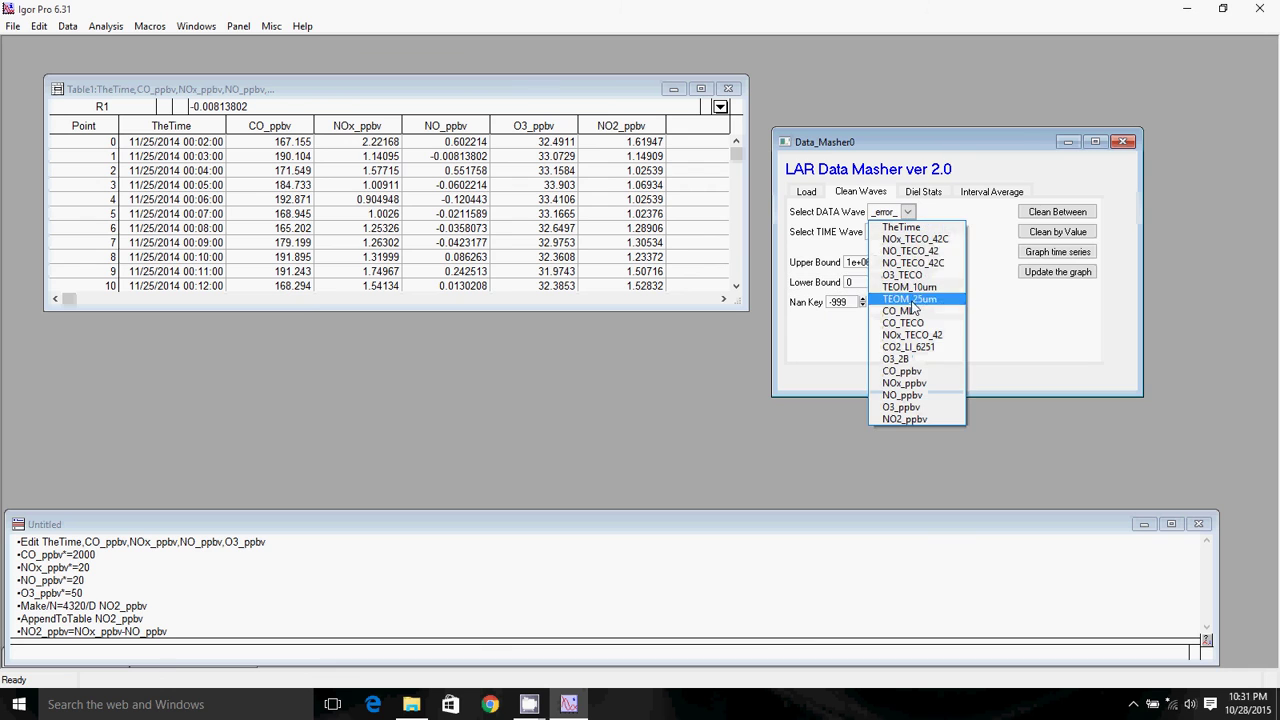
{"action": "left_click", "coordinate": [903, 396]}
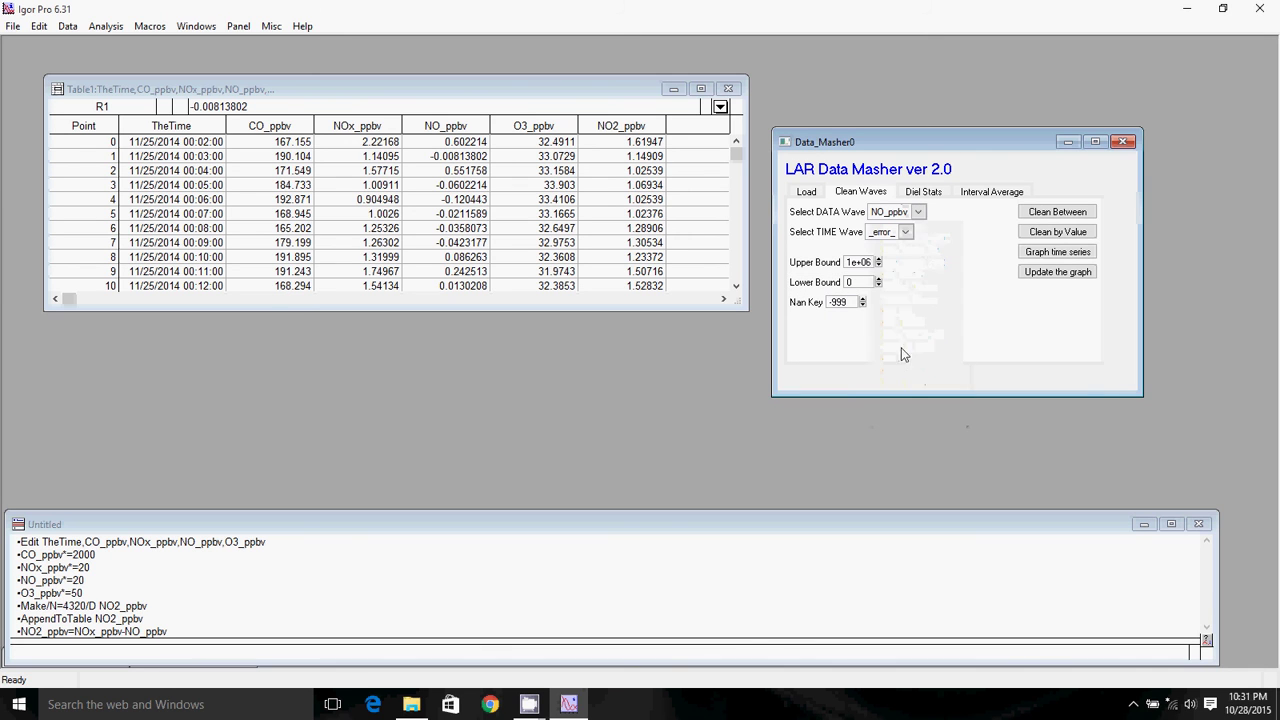
{"action": "left_click", "coordinate": [906, 232]}
{"action": "left_click", "coordinate": [905, 247]}
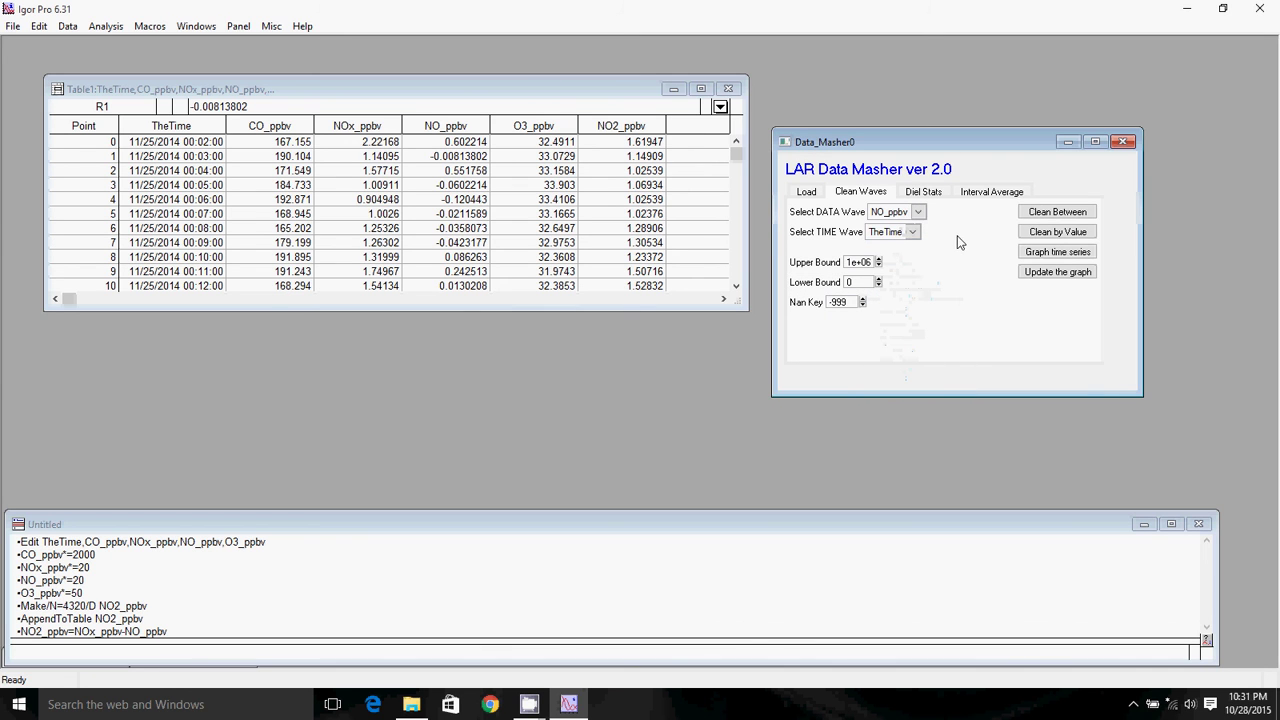
{"action": "left_click", "coordinate": [1065, 236]}
{"action": "left_click", "coordinate": [467, 158]}
{"action": "left_click", "coordinate": [470, 186]}
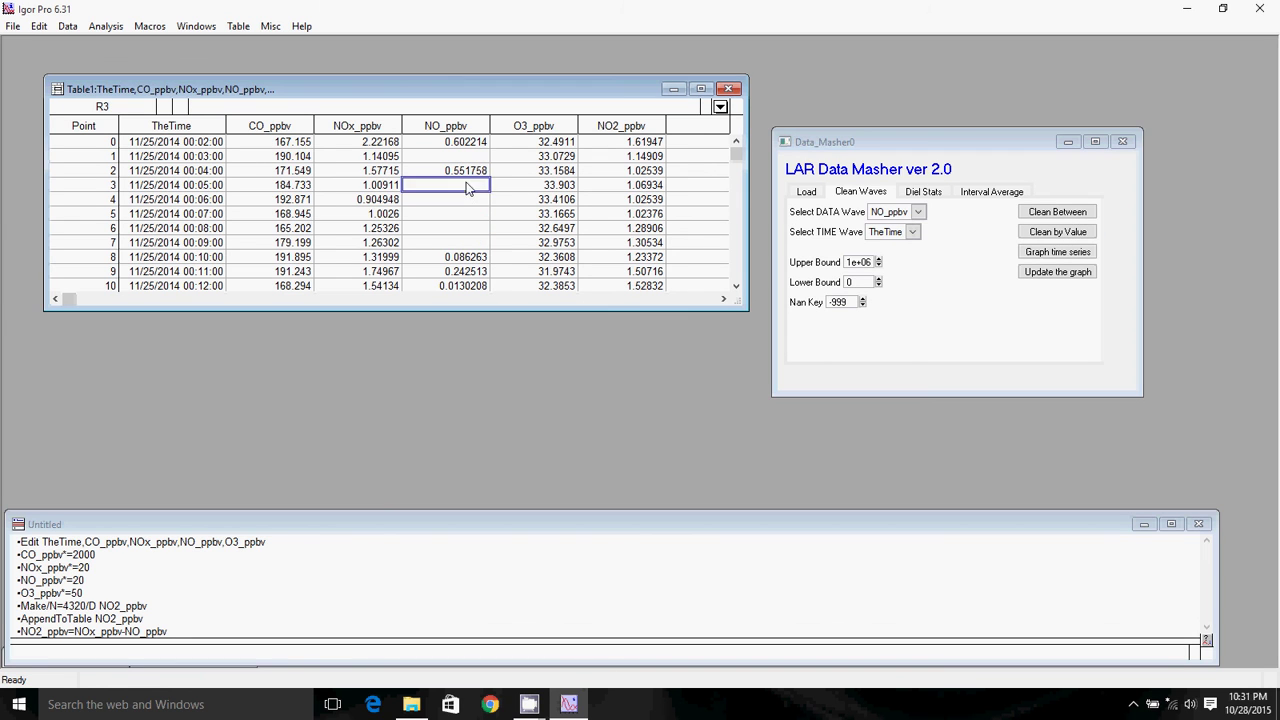
{"action": "left_click", "coordinate": [476, 202]}
Step: Rerun NO2_ppbv=NOx_ppbv-NO_ppbv from history and confirm row 1 is blank in both columns
{"action": "left_click", "coordinate": [170, 636]}
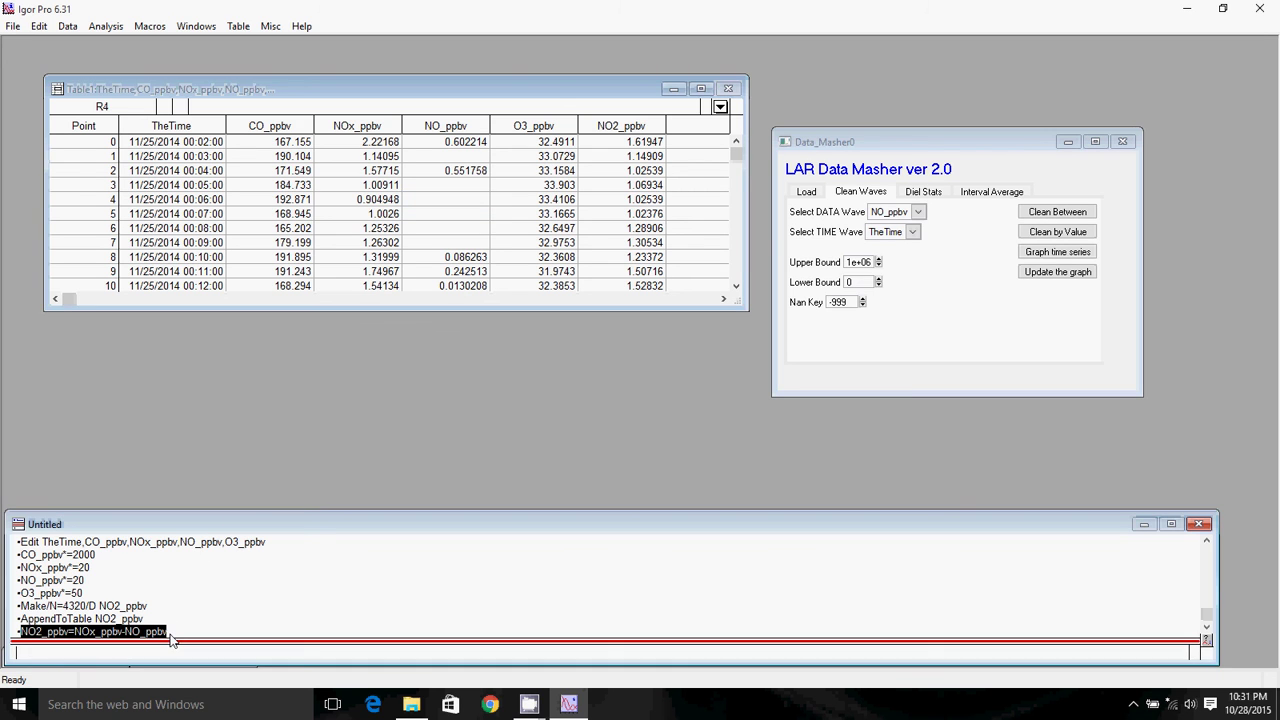
{"action": "left_click", "coordinate": [613, 165]}
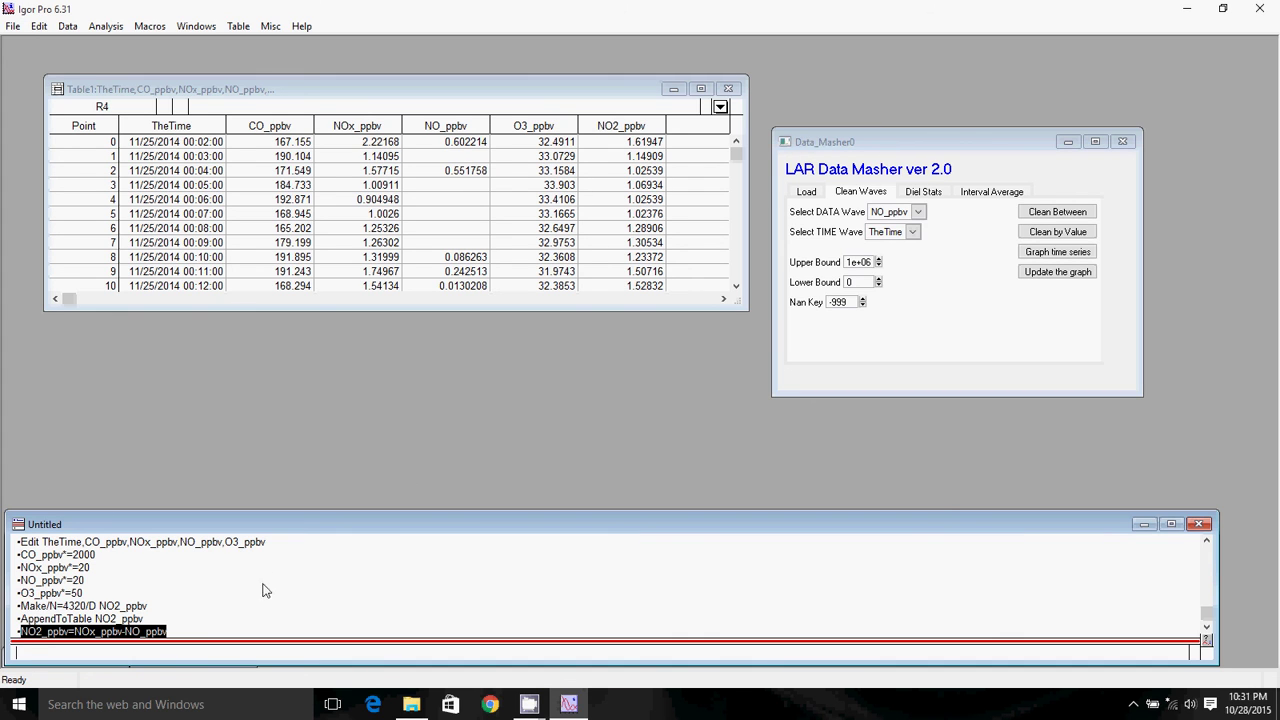
{"action": "key", "text": "Return"}
{"action": "key", "text": "Return"}
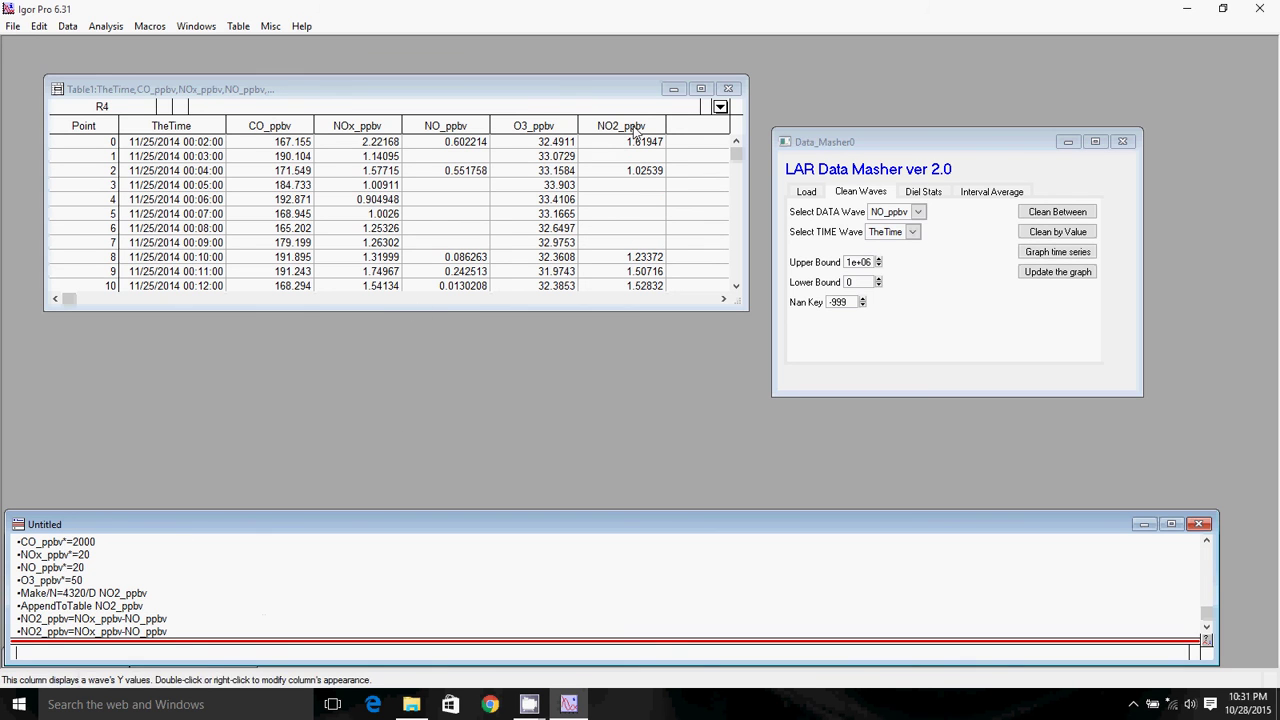
{"action": "left_click", "coordinate": [636, 157]}
{"action": "left_click", "coordinate": [458, 157]}
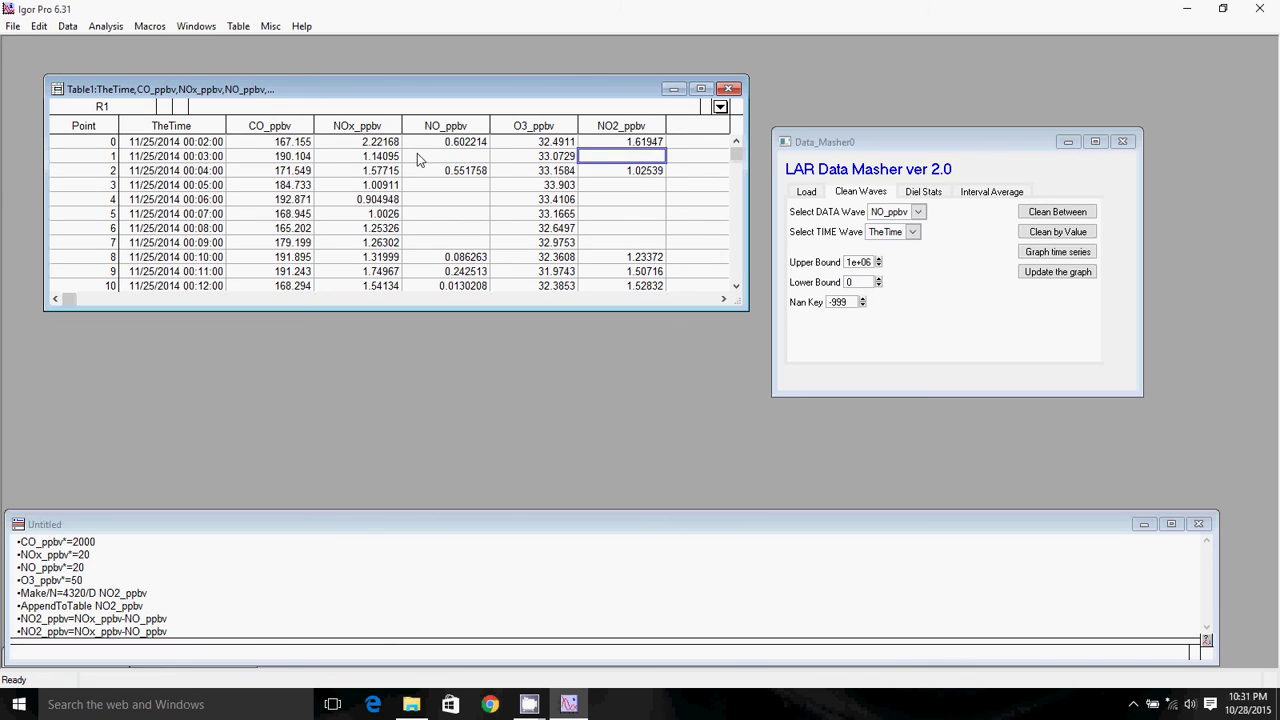
Step: Verify the blank NO2_ppbv in row 3, shift the table slightly, and minimize Igor Pro
{"action": "left_click", "coordinate": [653, 187]}
{"action": "left_click_drag", "start_coordinate": [542, 88], "coordinate": [538, 106]}
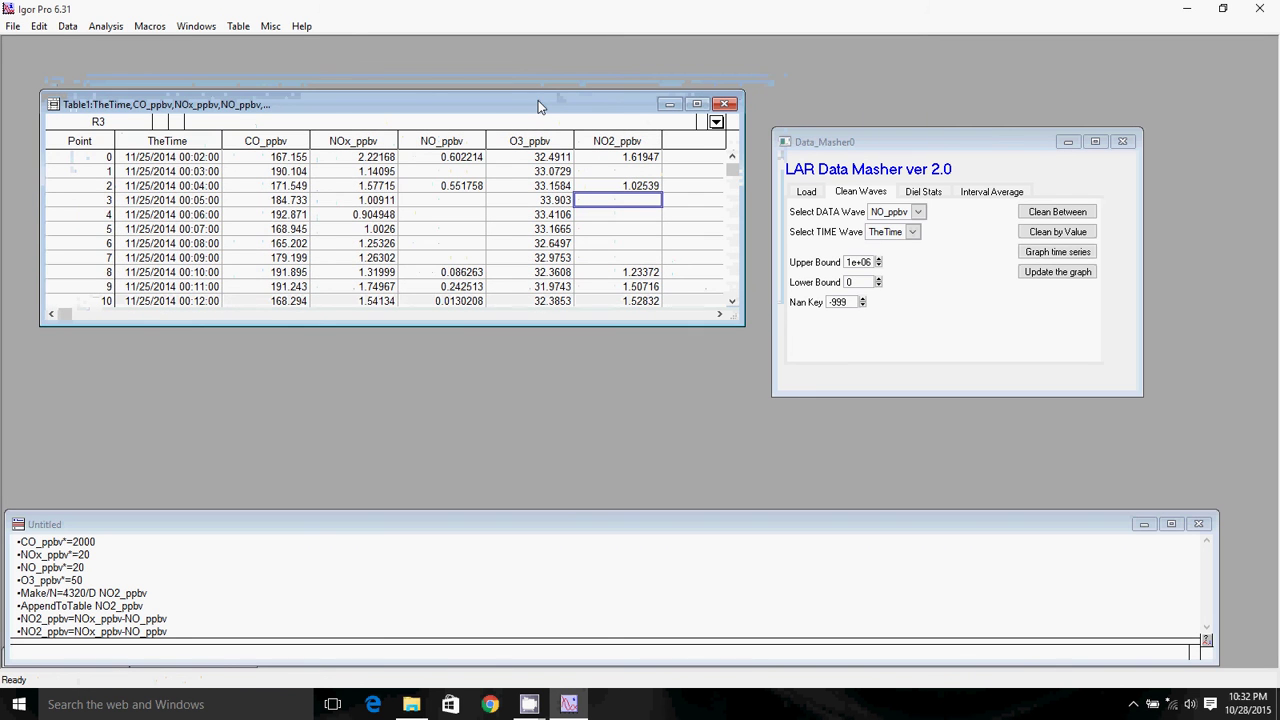
{"action": "left_click", "coordinate": [1185, 10]}
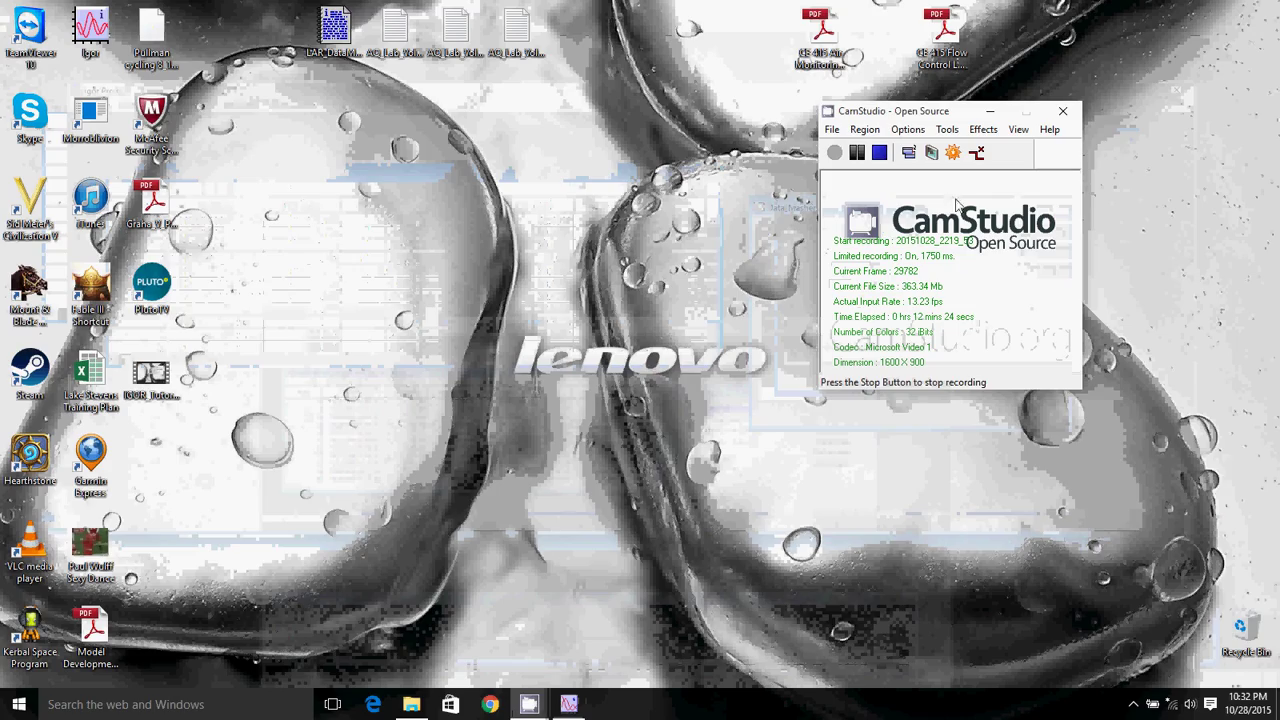